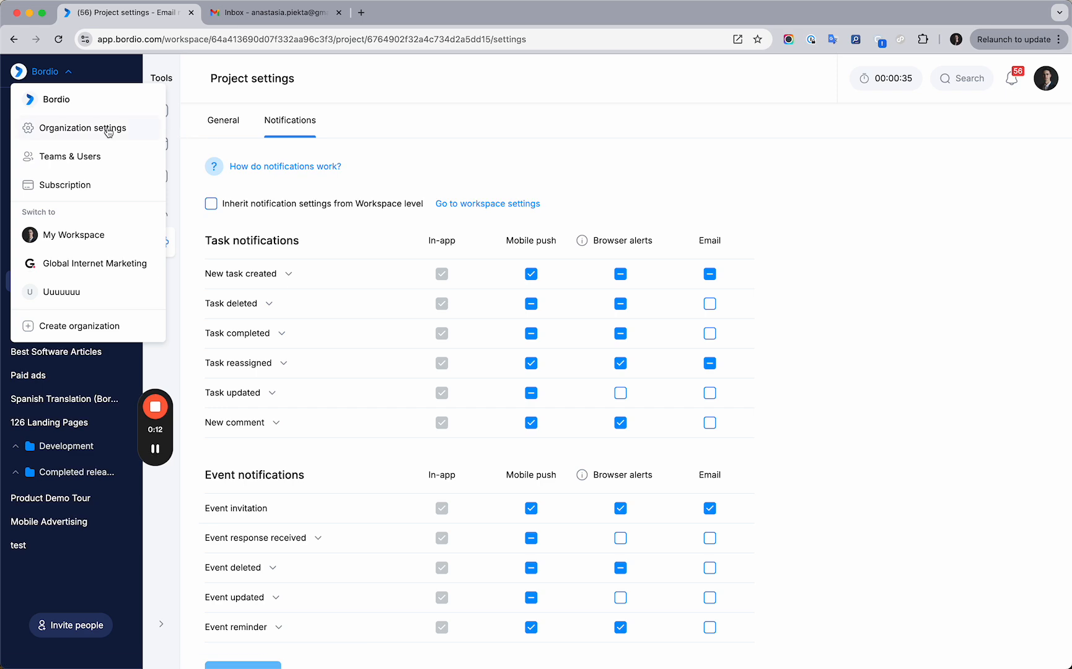
- Open the Bordio organization's notification settings and review the task and event notification options
left_click(74, 132)
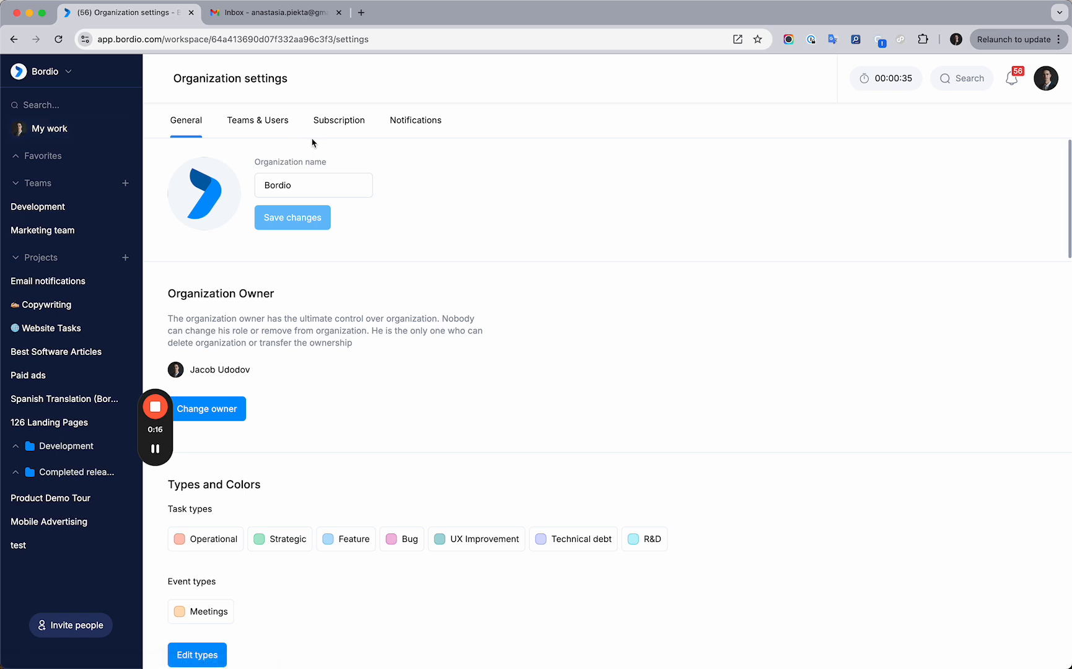
left_click(415, 122)
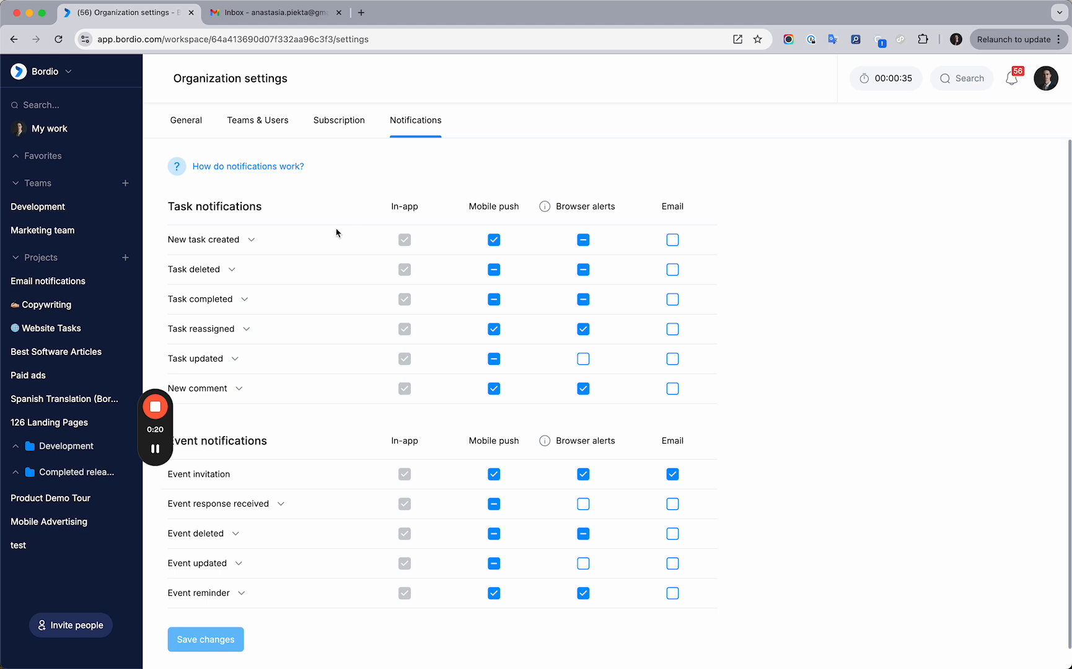
left_click_drag(160, 434, 967, 485)
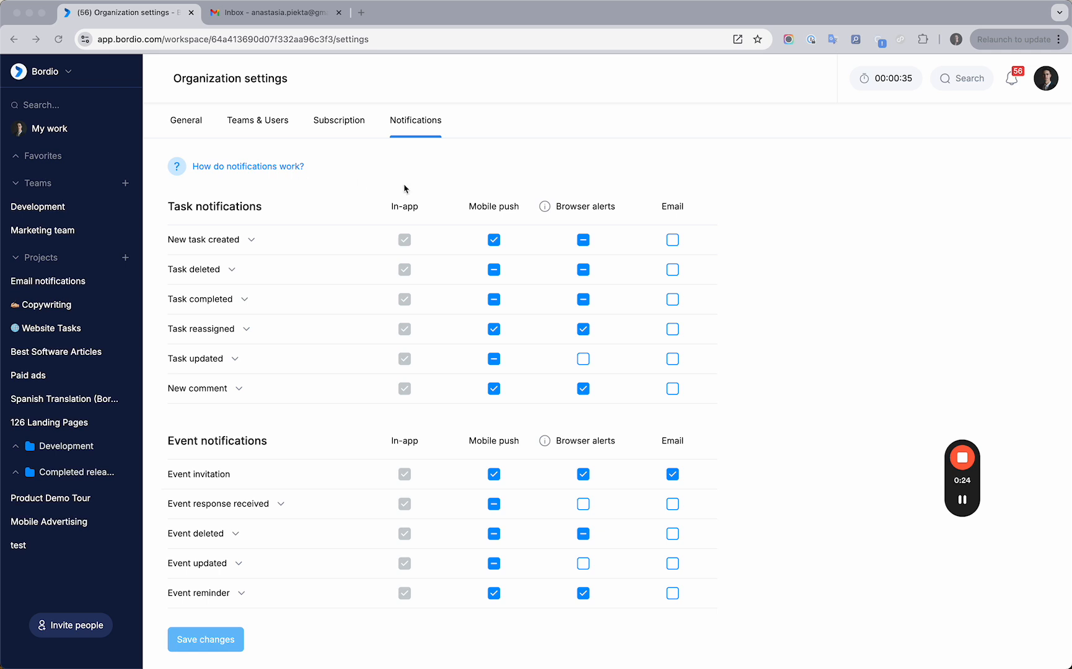
scroll(265, 213, "down", 1)
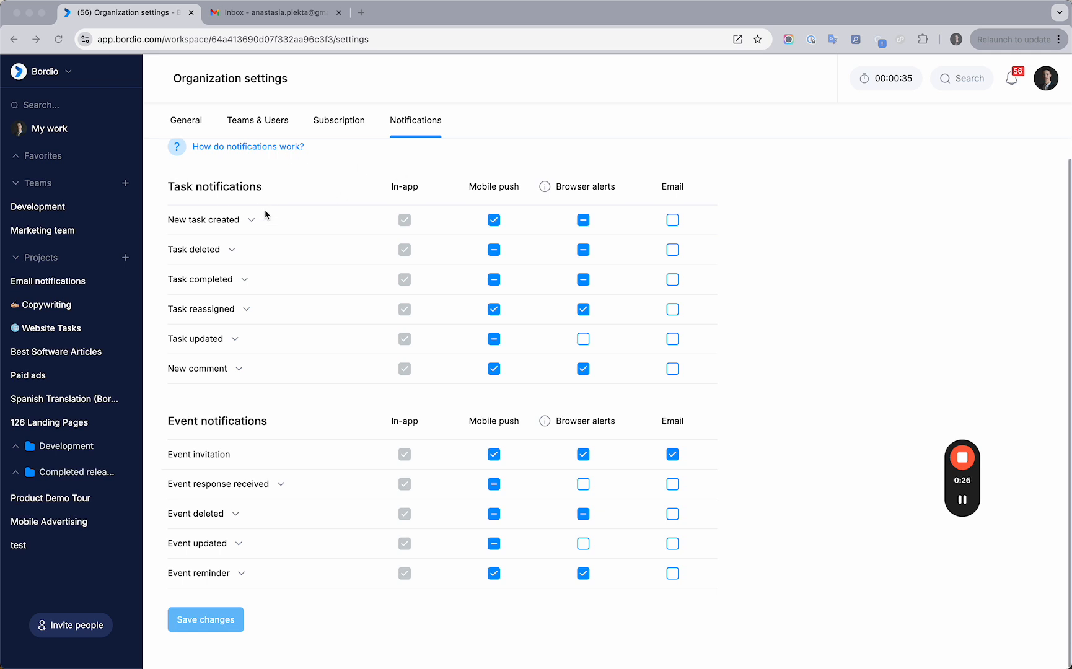
scroll(265, 214, "up", 1)
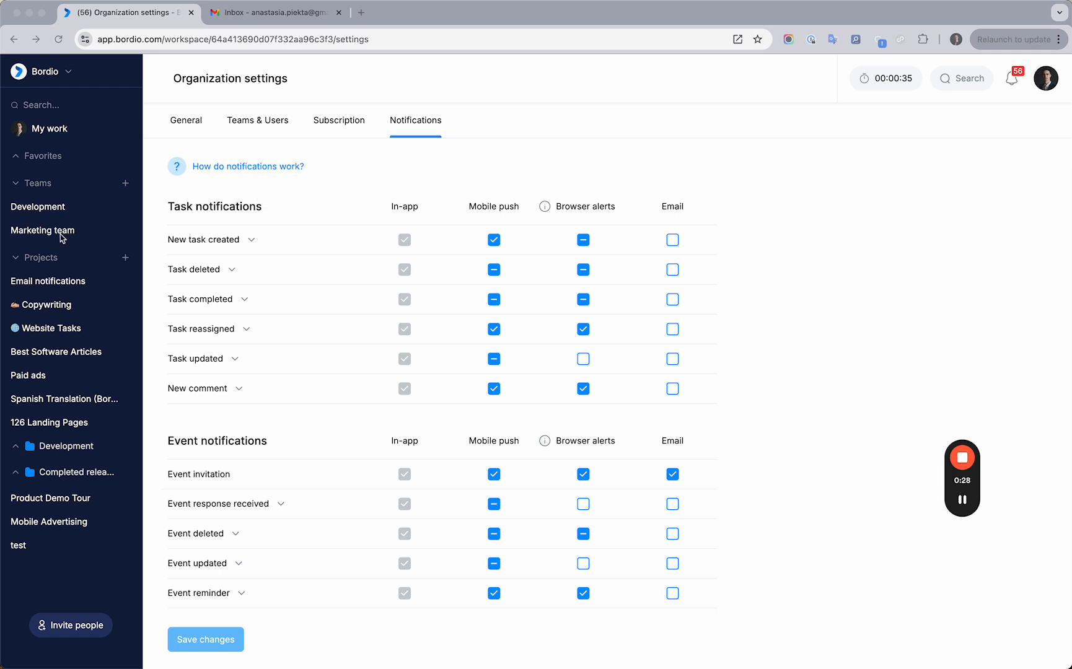
- Open the Email notifications project's notification settings and review its task and event options
left_click(50, 282)
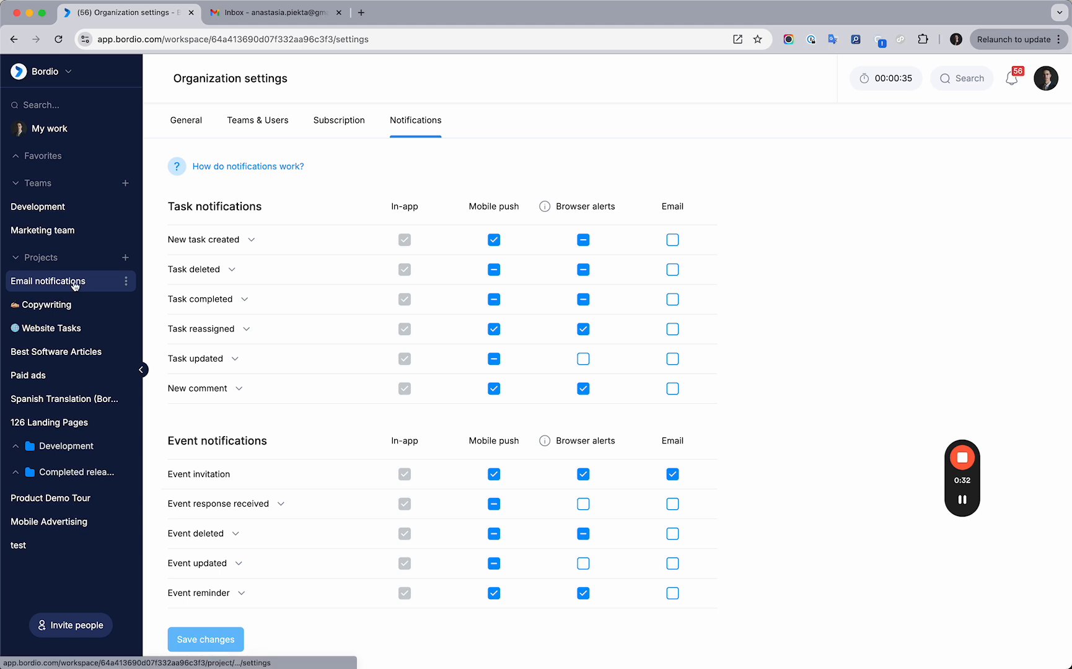
left_click(70, 286)
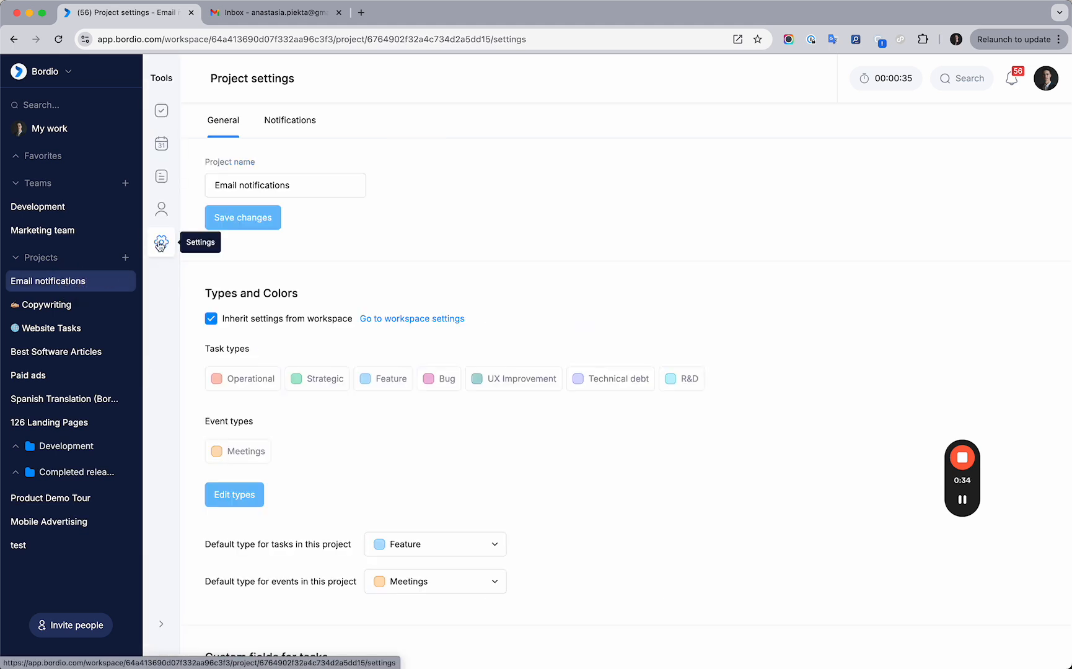
left_click(293, 124)
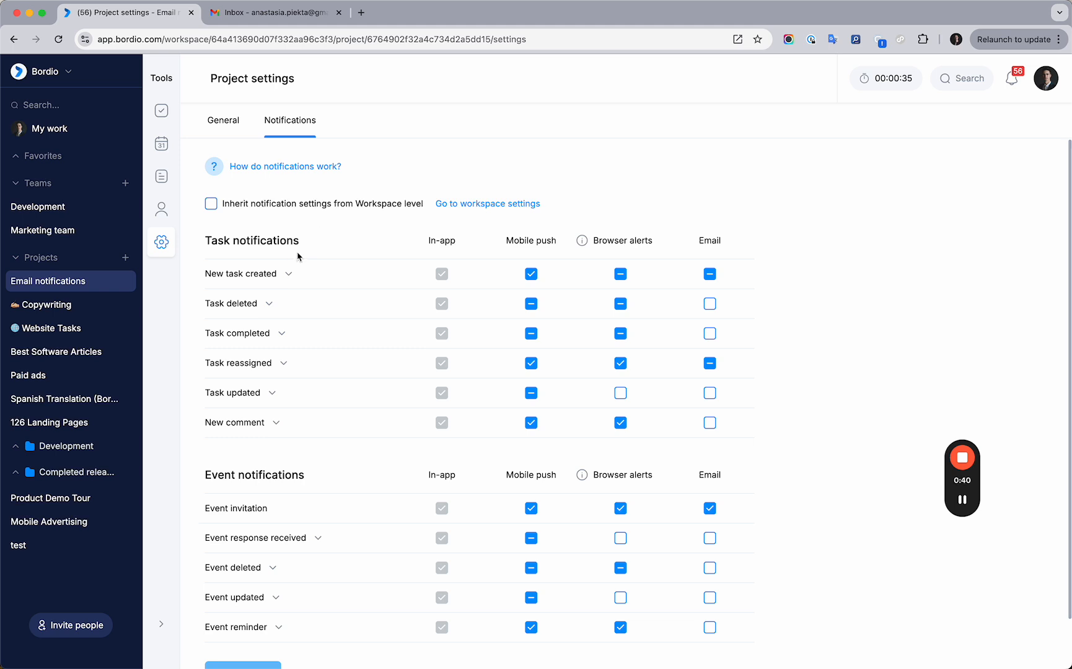
scroll(438, 362, "down", 2)
scroll(438, 362, "up", 2)
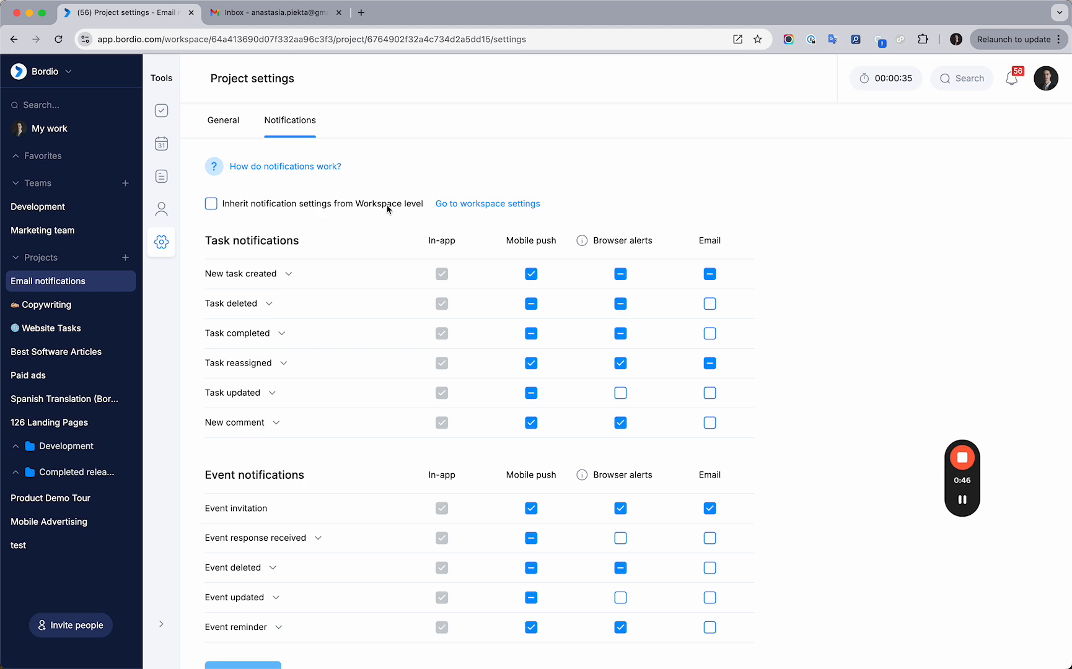
- Make the project inherit notification settings from the workspace level, and go to the workspace notification settings
left_click(211, 206)
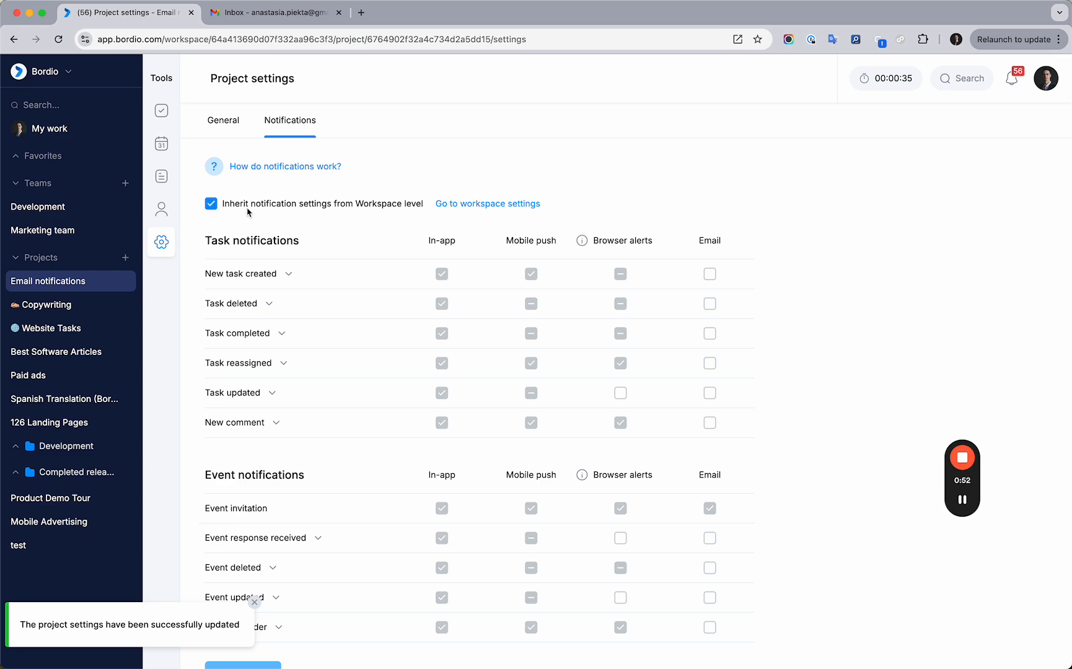
scroll(427, 322, "down", 2)
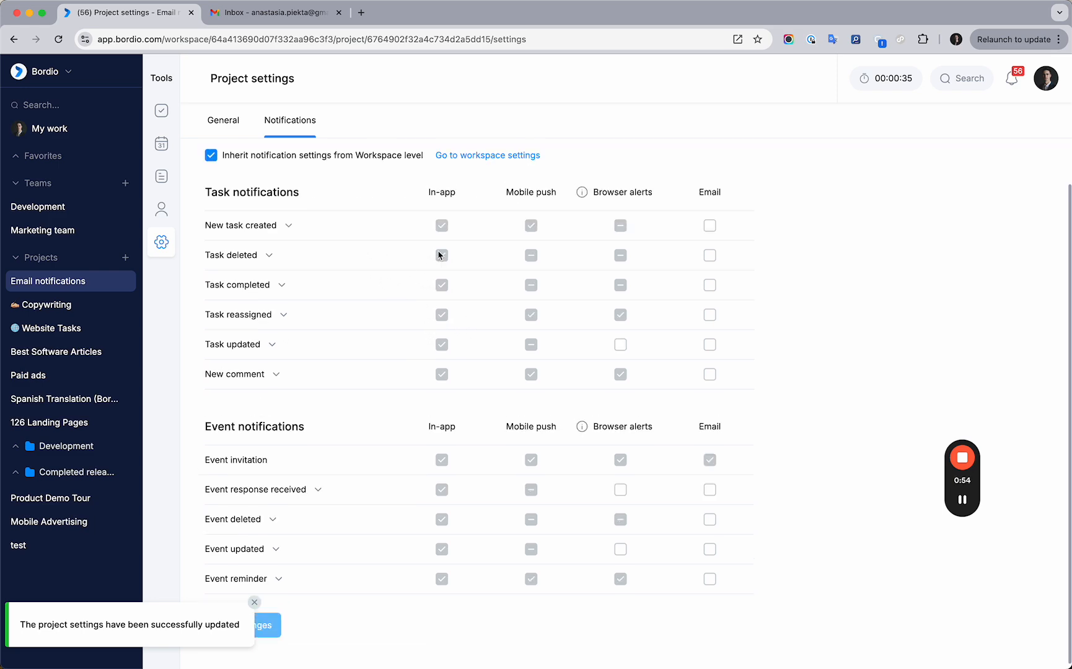
scroll(410, 313, "up", 2)
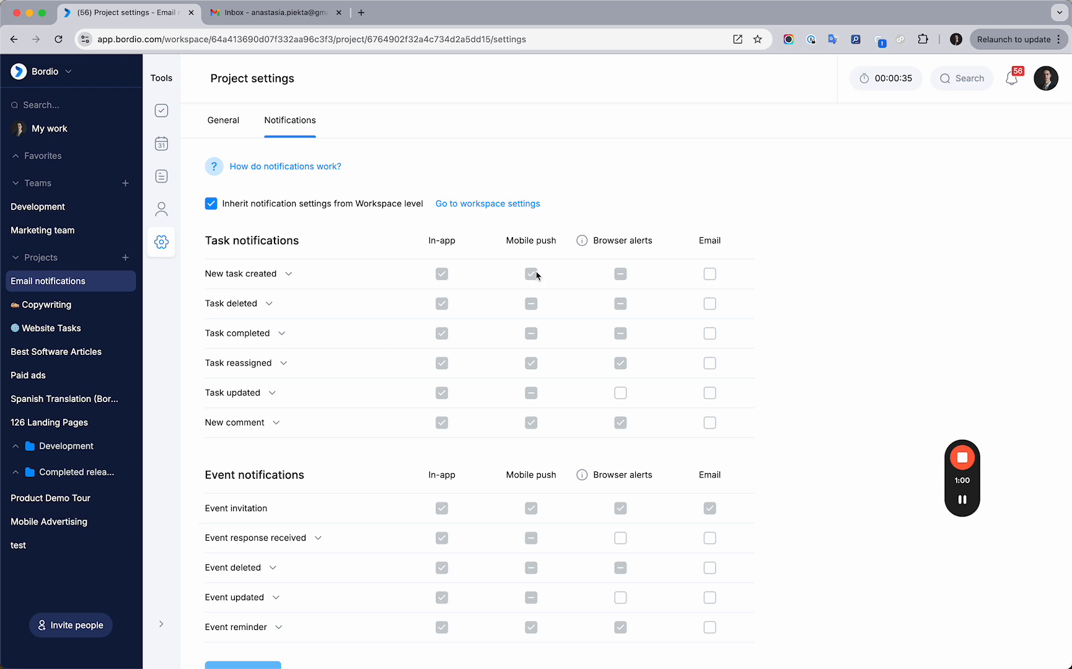
left_click(486, 205)
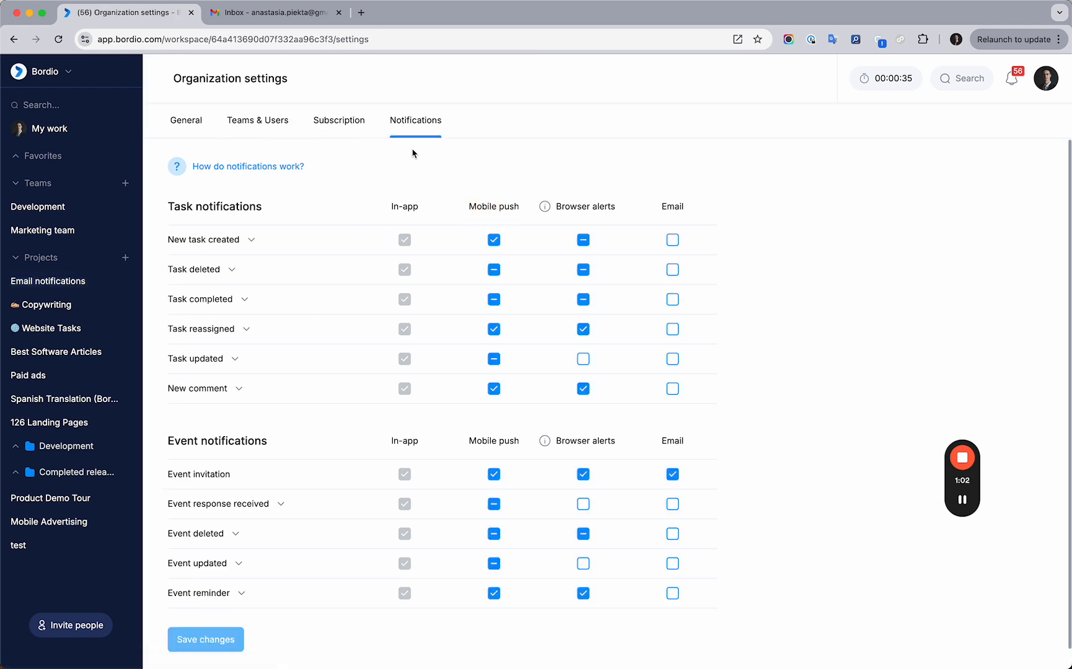
- Return to the Email notifications project's notification settings and turn off inheriting from the workspace level
left_click(48, 280)
left_click(291, 120)
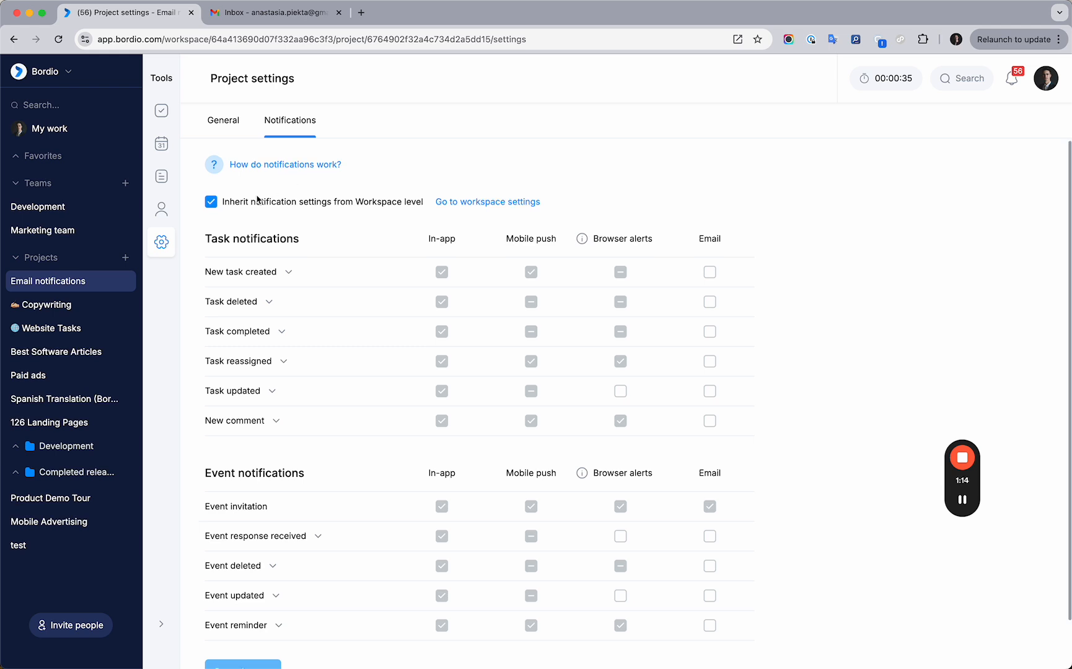
left_click(211, 203)
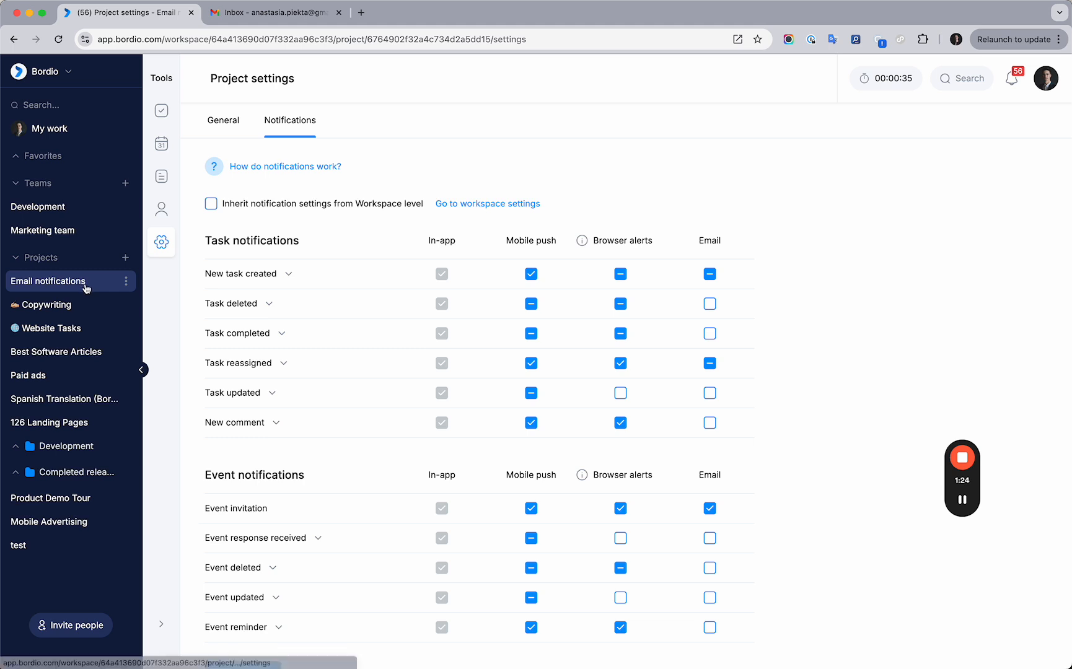
- Examine the project's task notification triggers, from New task created through Task updated
scroll(269, 297, "down", 1)
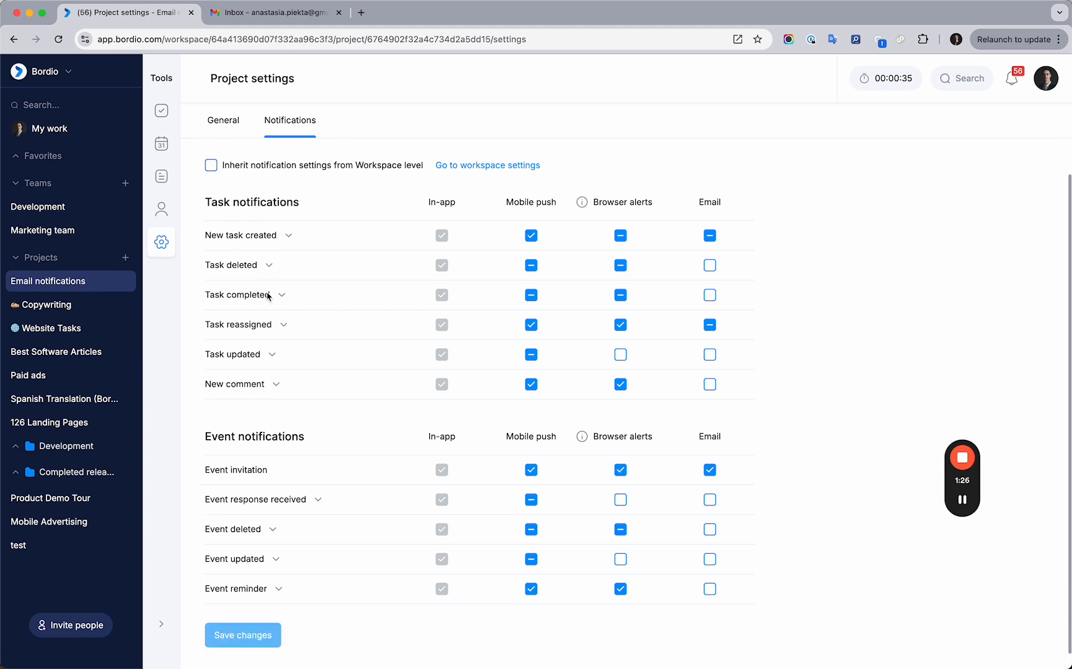
left_click_drag(205, 202, 306, 202)
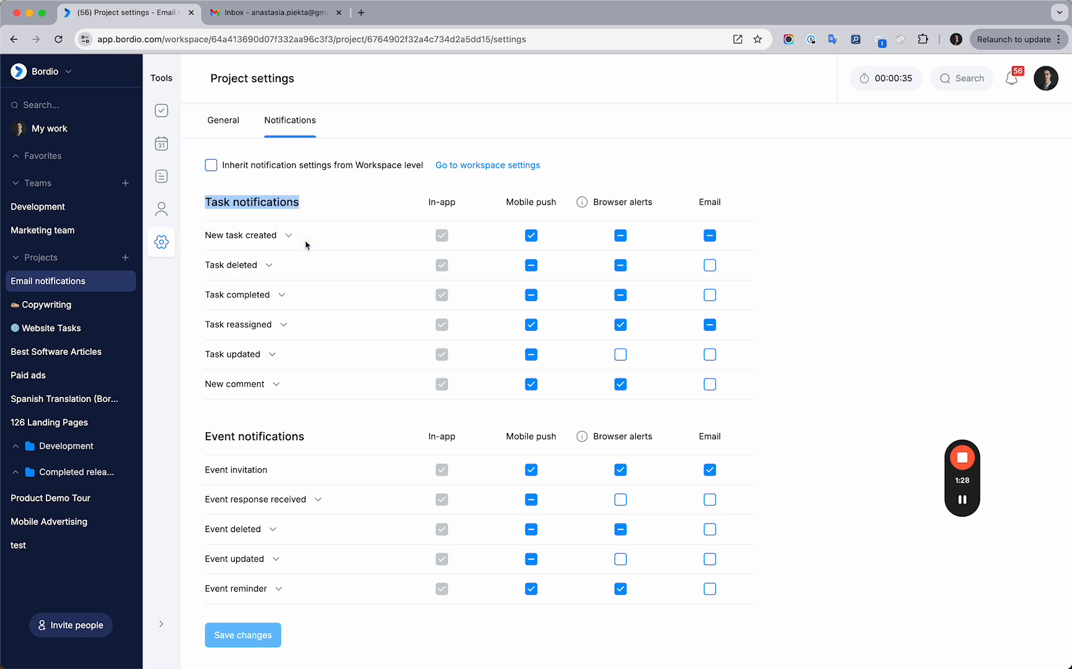
scroll(304, 241, "up", 1)
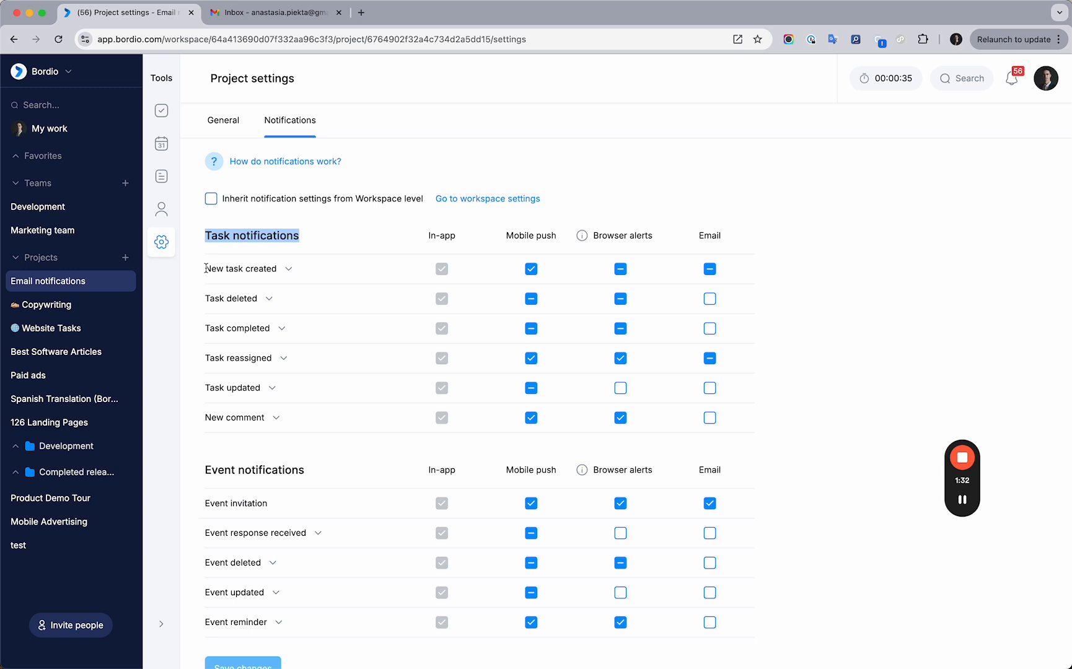
left_click_drag(206, 268, 280, 270)
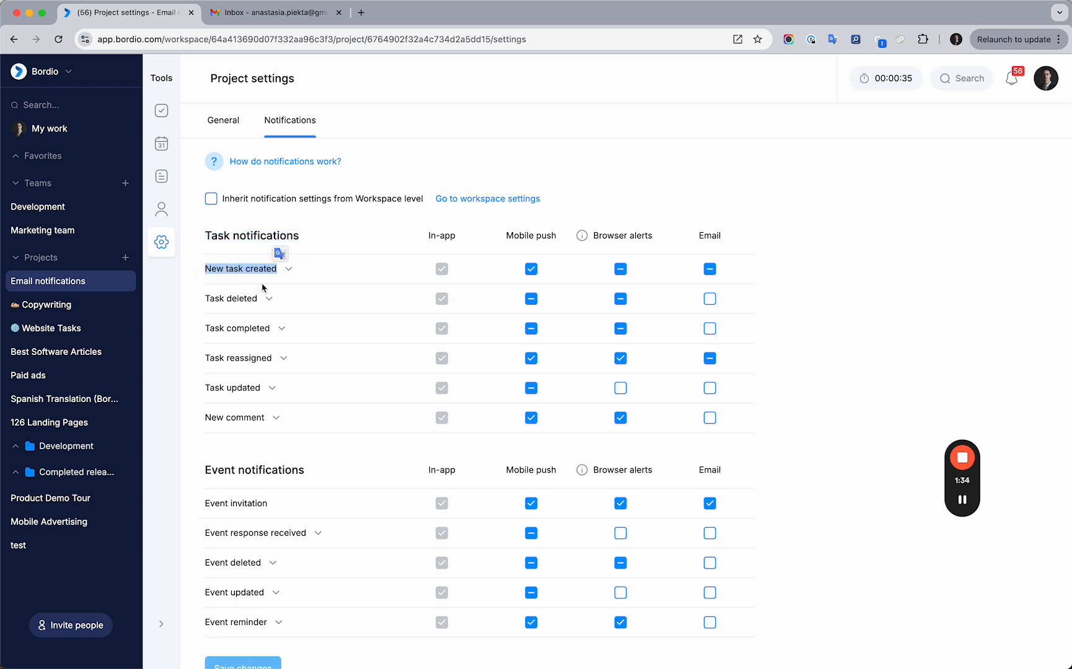
left_click(263, 268)
left_click_drag(206, 298, 258, 298)
left_click_drag(206, 331, 272, 330)
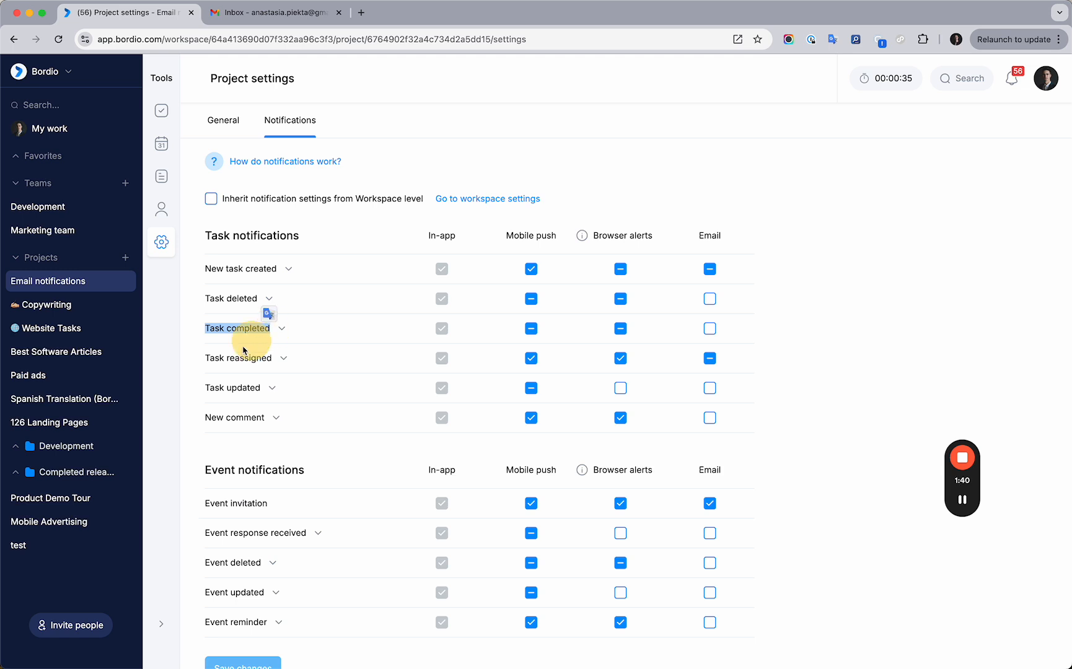
left_click_drag(206, 358, 271, 357)
left_click_drag(205, 388, 260, 388)
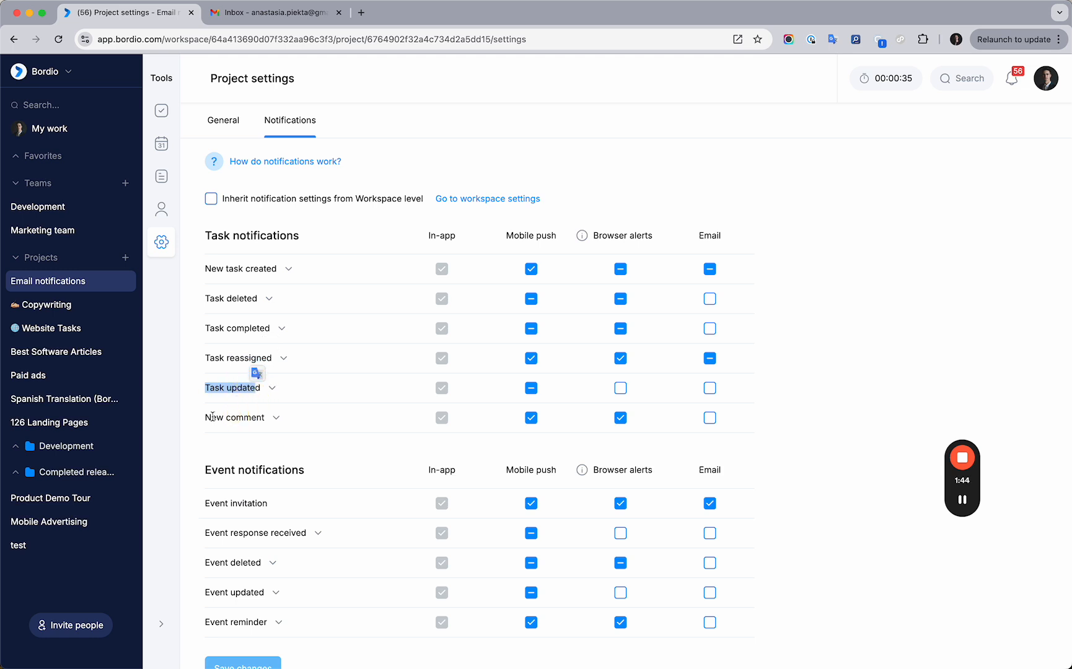
- Expand the New task created notification and examine its task assignee and task reporter rows
left_click(289, 271)
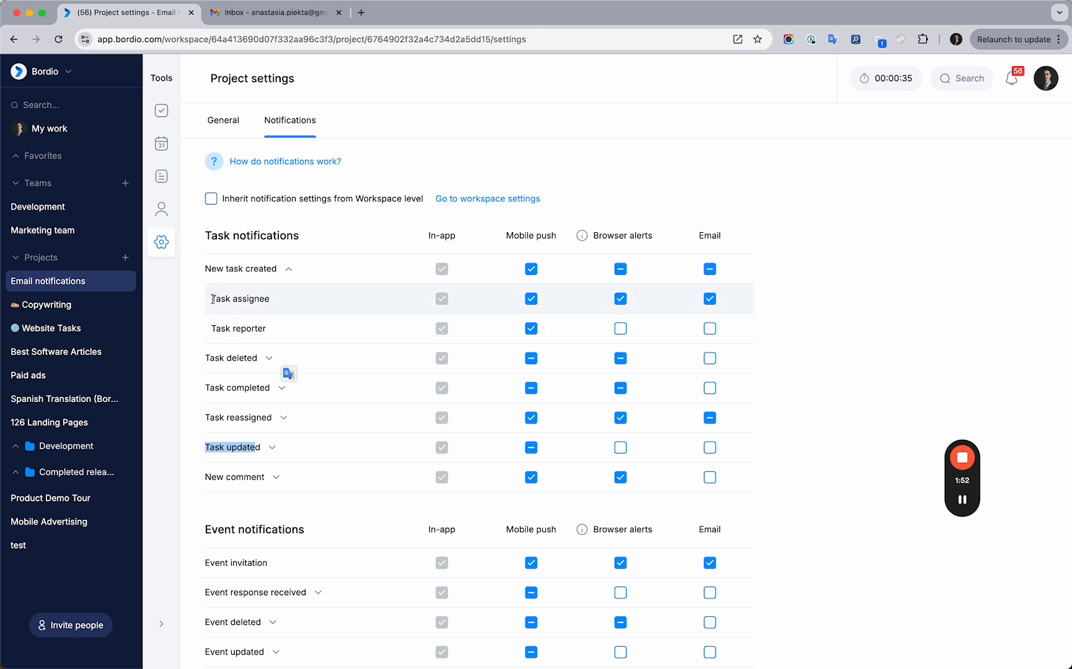
left_click_drag(212, 299, 270, 303)
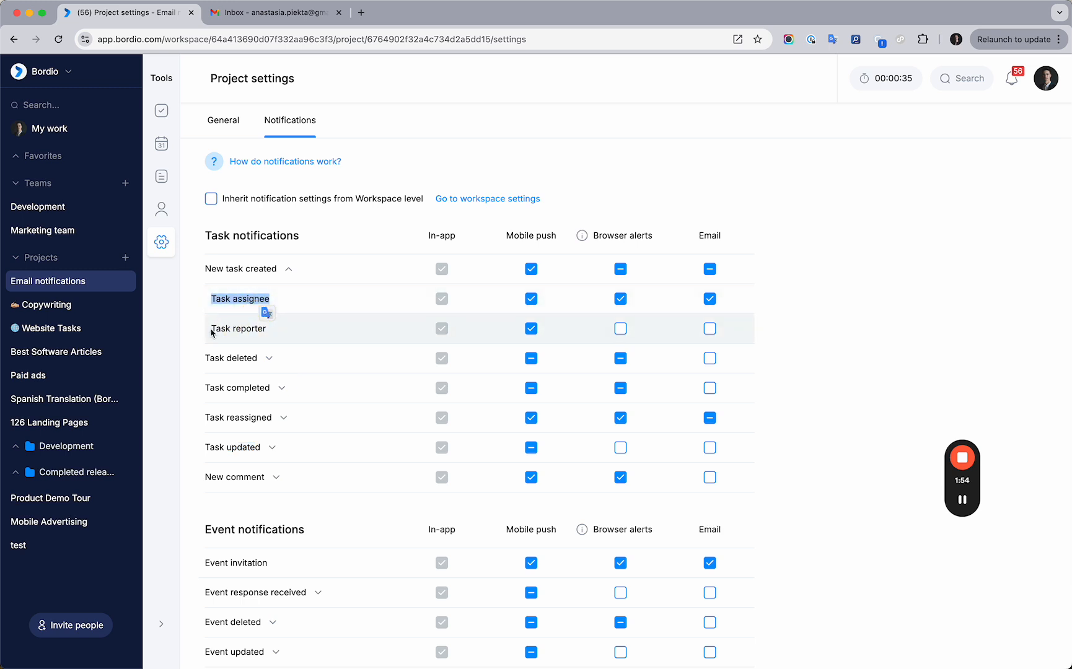
left_click(226, 298)
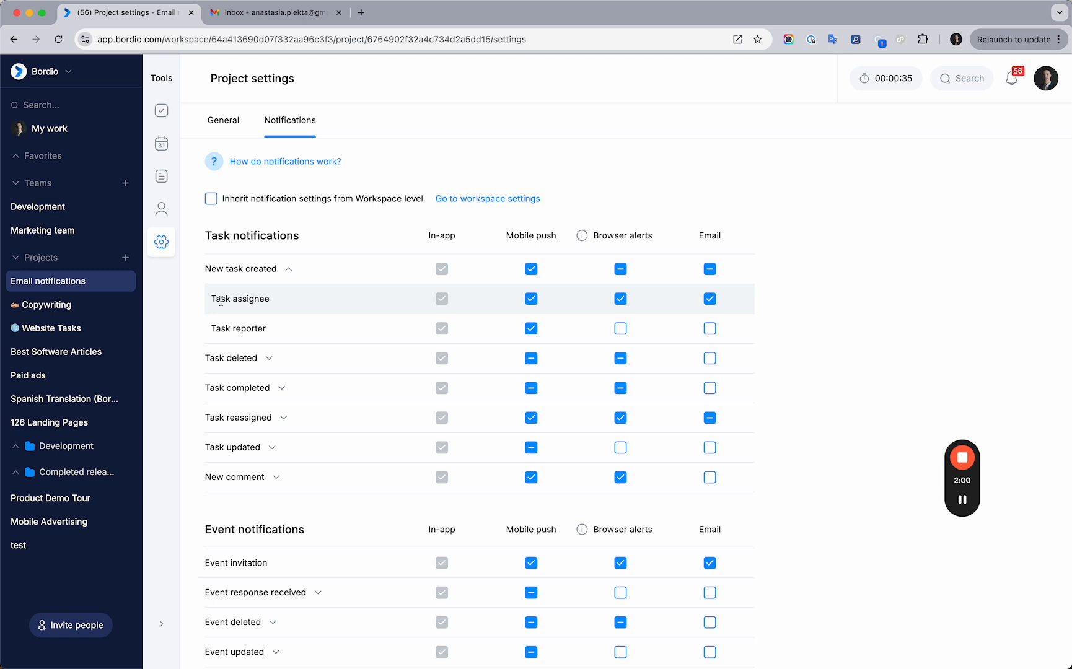
left_click_drag(212, 299, 281, 305)
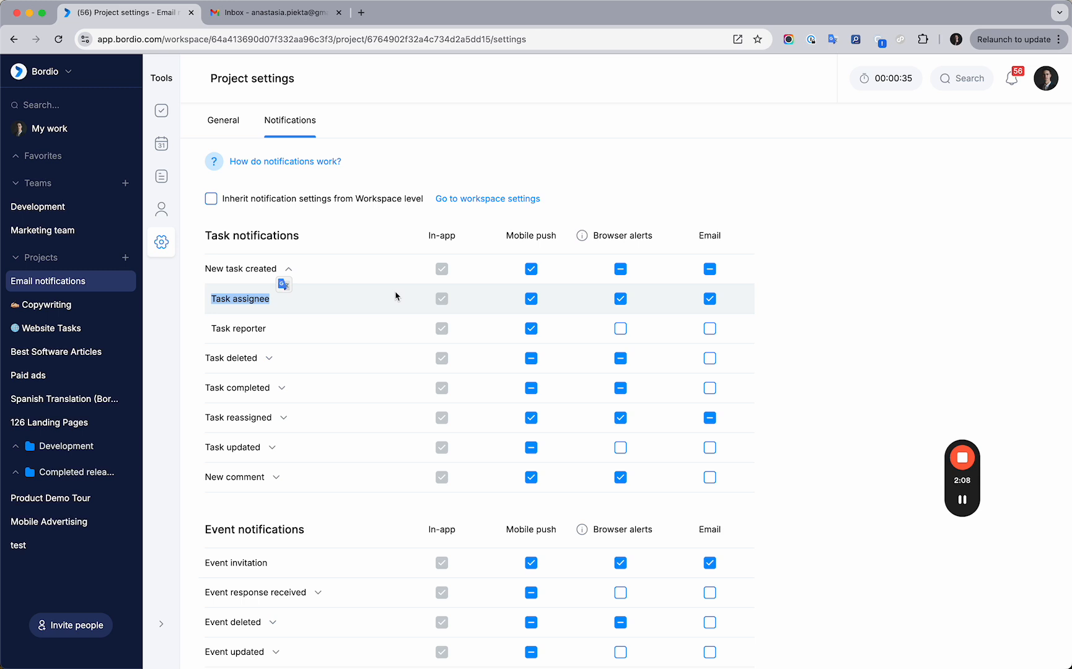
- Examine the In-app, Mobile push and Browser alerts delivery channels and read the information note for browser alerts
left_click_drag(427, 235, 557, 240)
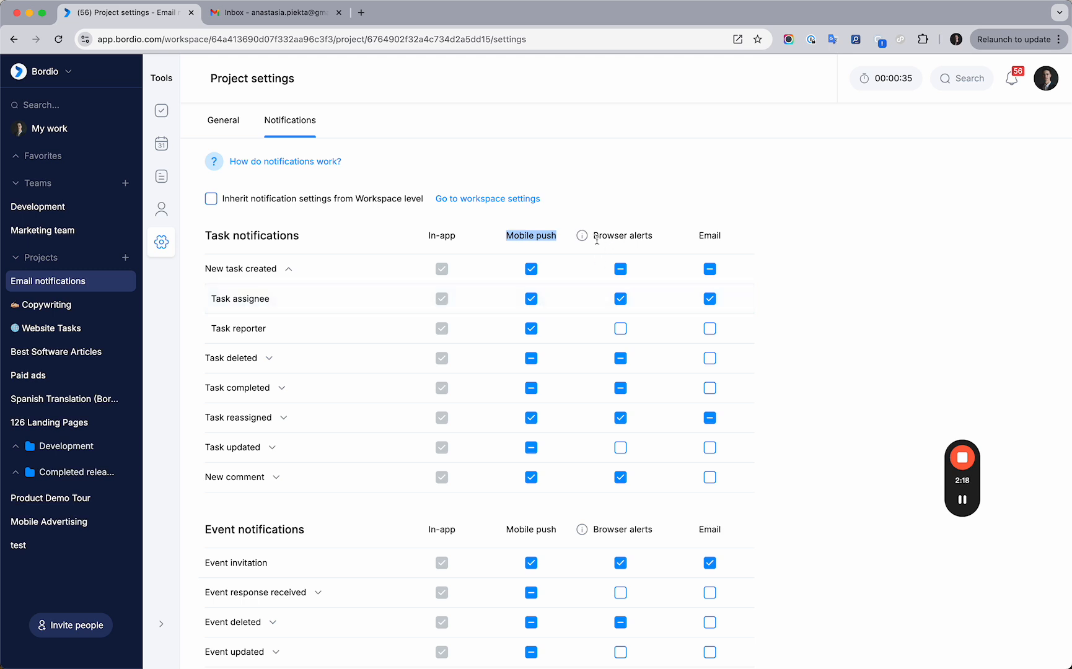
left_click_drag(594, 236, 653, 238)
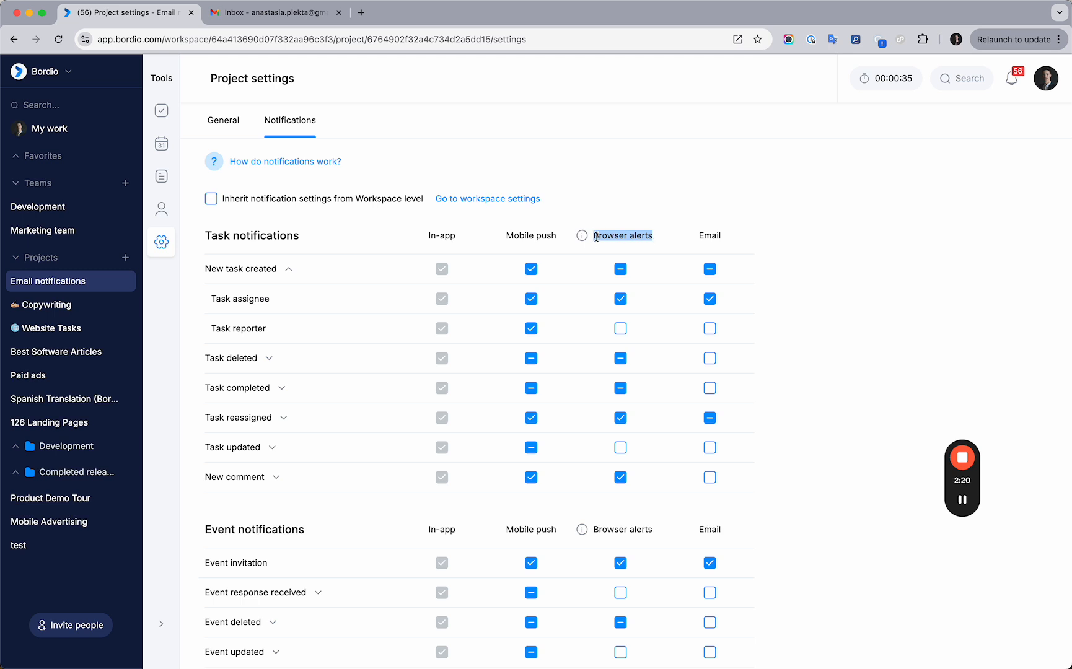
mouse_move(584, 239)
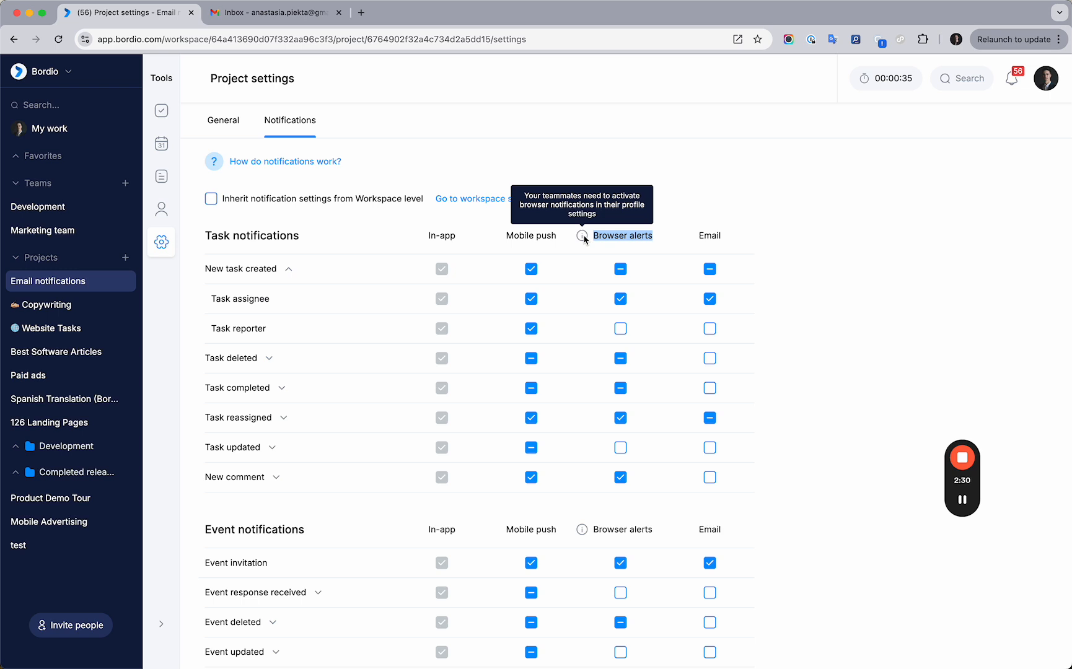
left_click(970, 120)
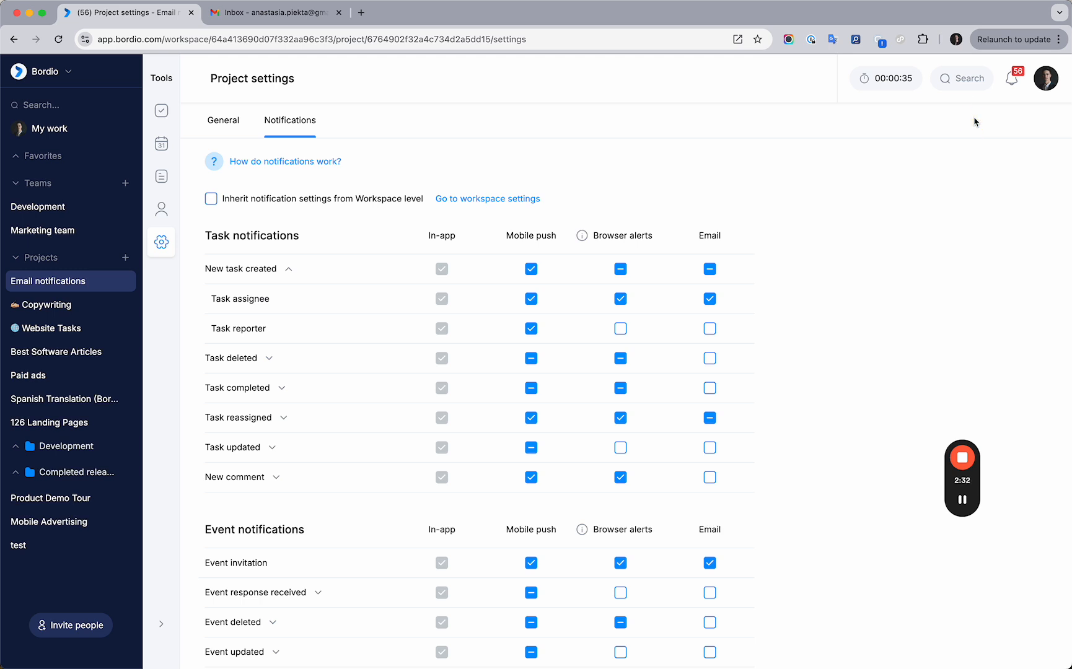
- Open the preferences in the profile settings and examine the Browser Notifications section and its video tutorial note
left_click(1044, 84)
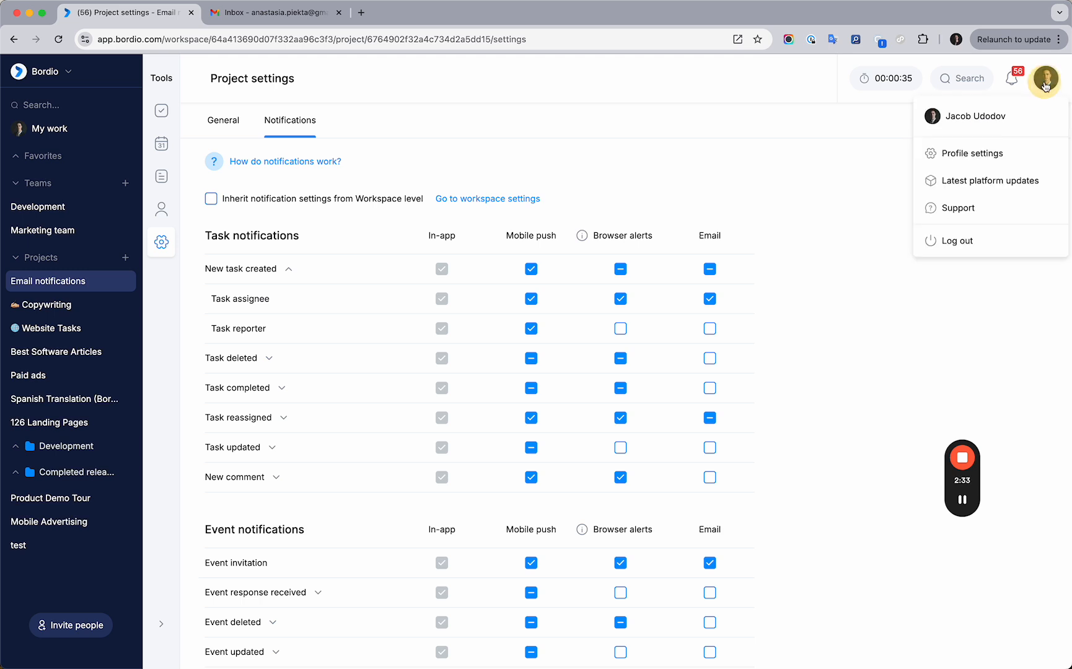
left_click(952, 158)
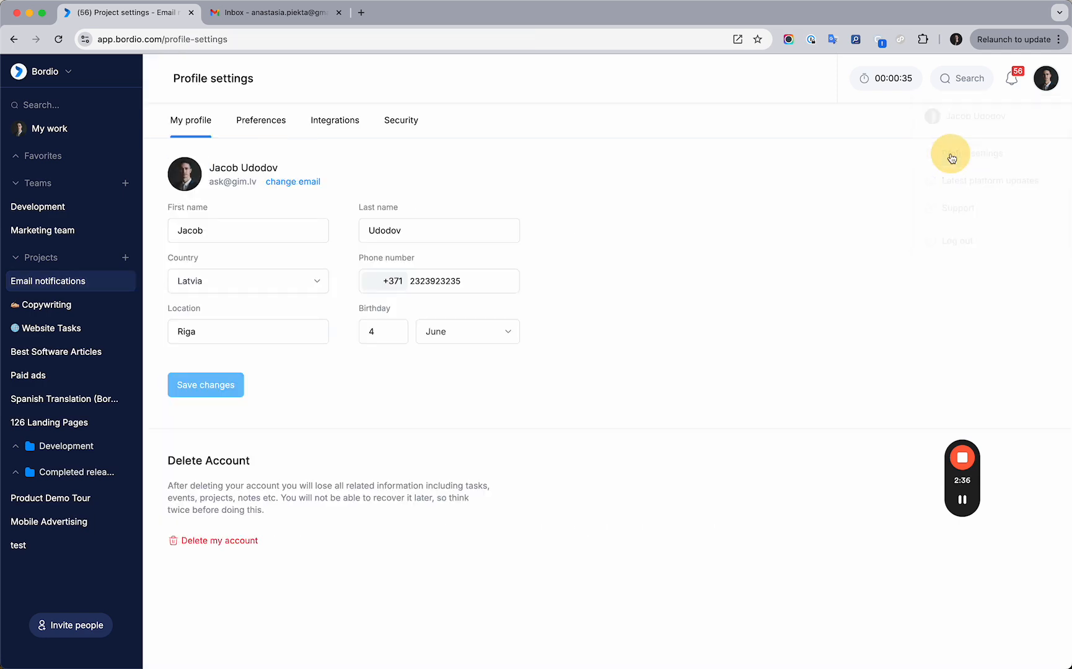
left_click(271, 126)
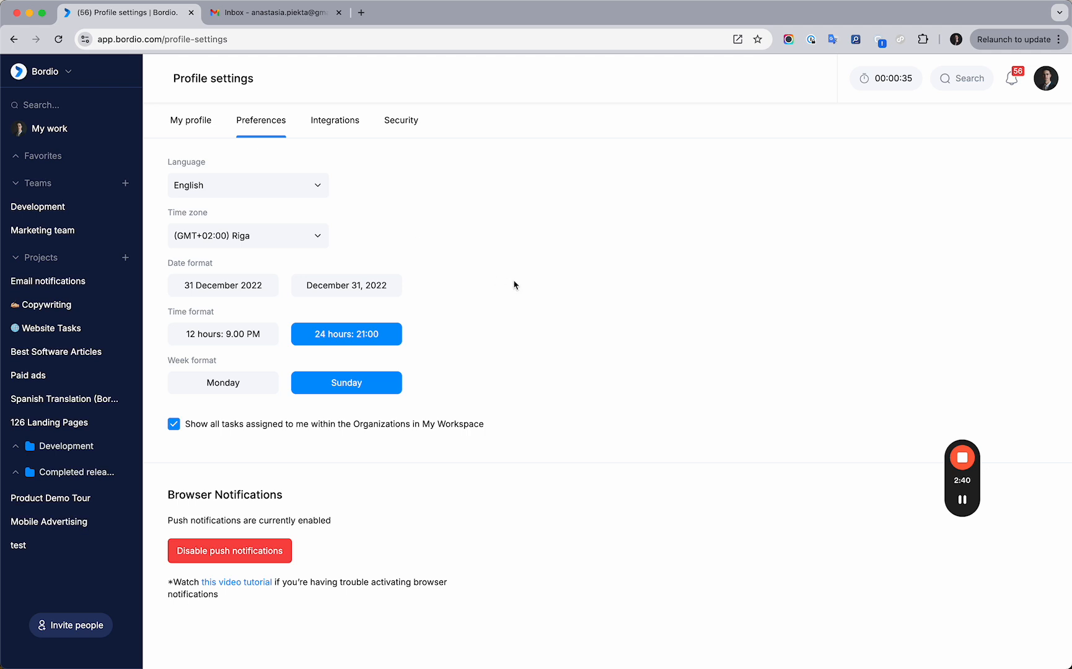
left_click_drag(162, 497, 350, 526)
left_click(348, 525)
left_click_drag(335, 524, 166, 497)
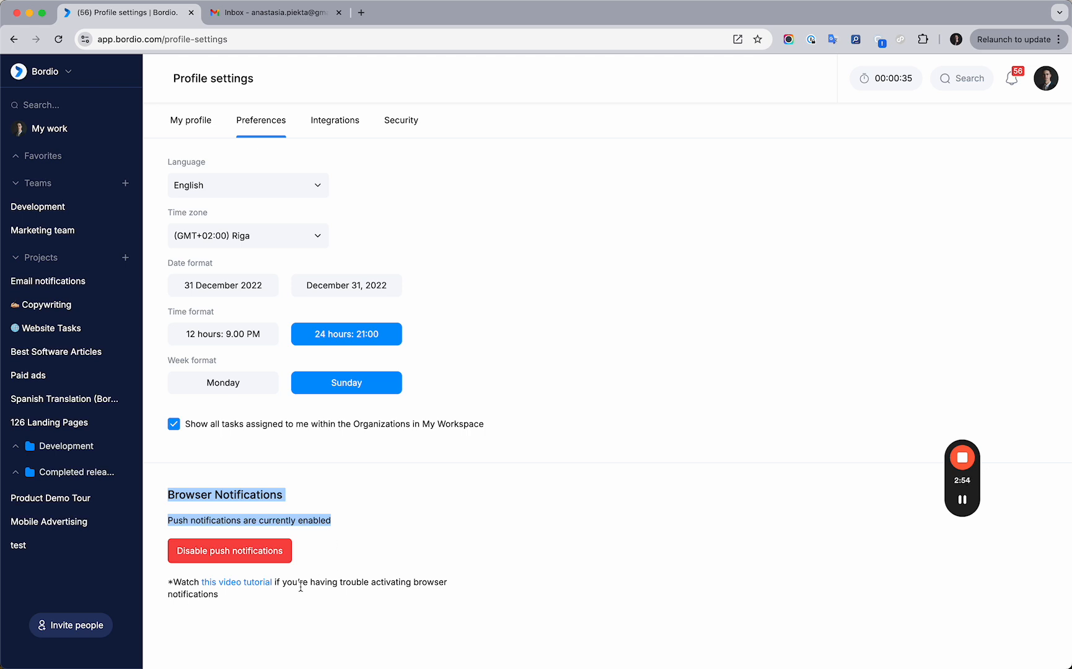
left_click_drag(173, 583, 279, 601)
left_click(232, 585)
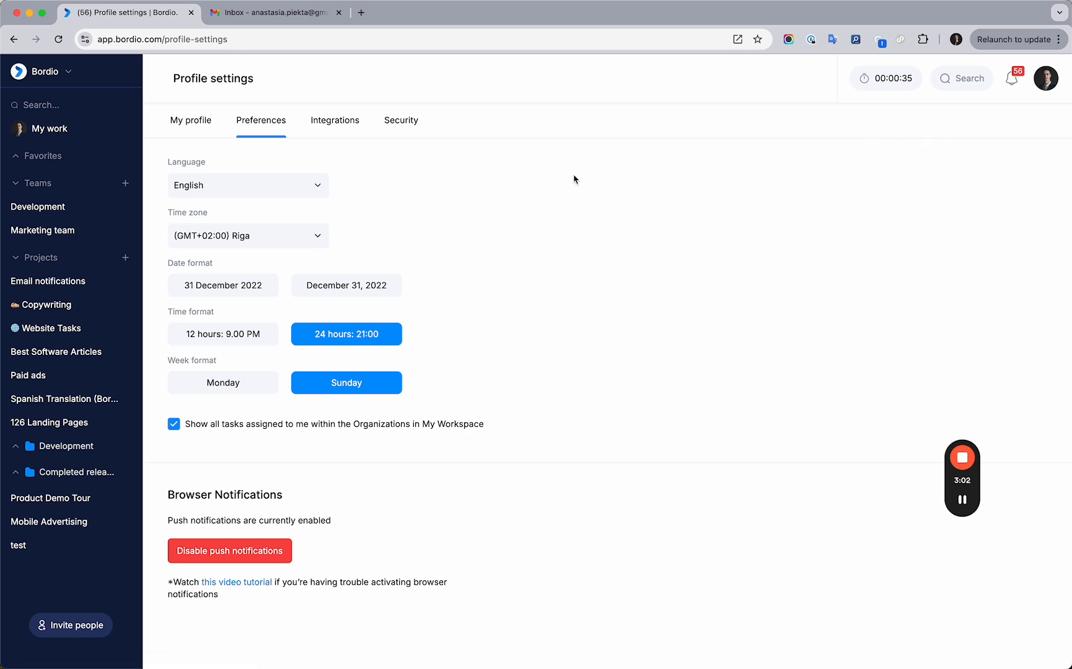
- Open the notification settings of the Email notifications project
left_click(50, 283)
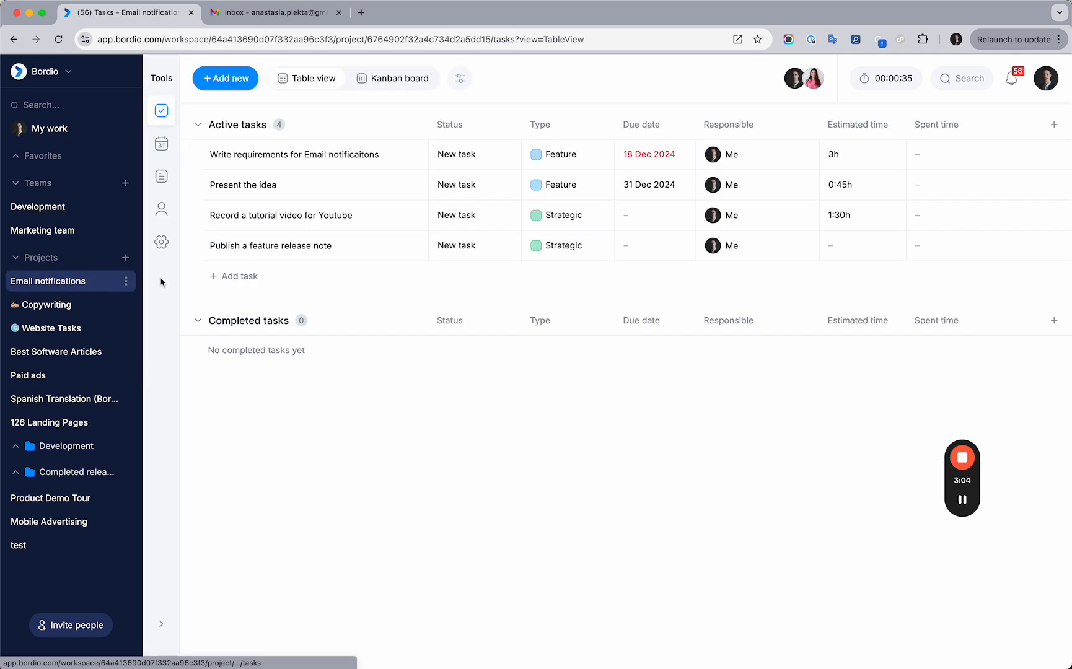
left_click(164, 246)
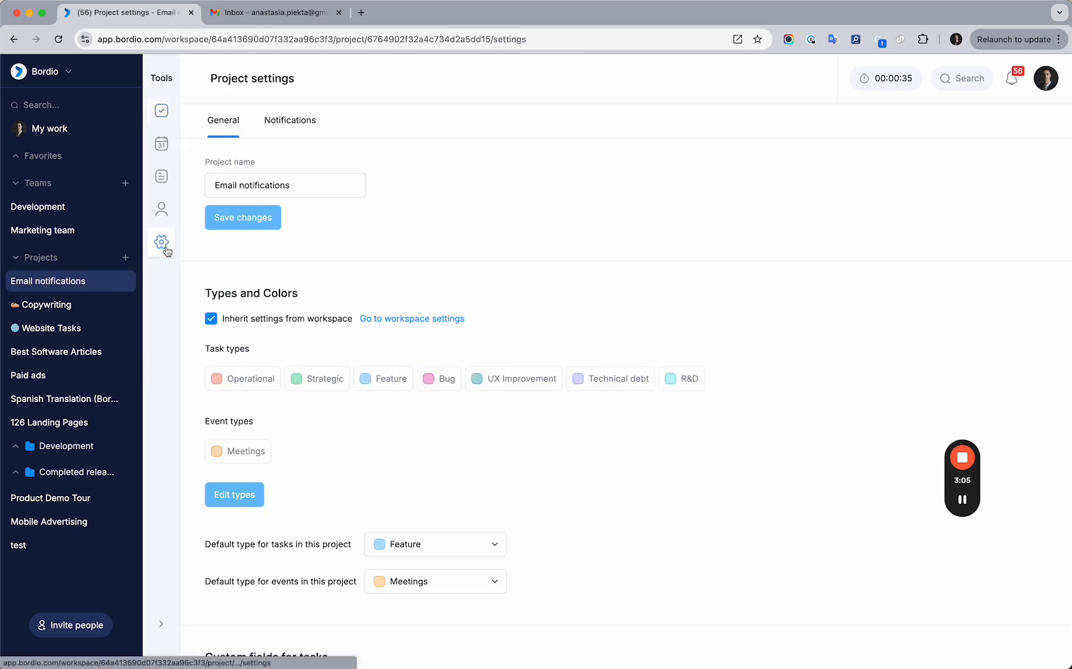
left_click(286, 123)
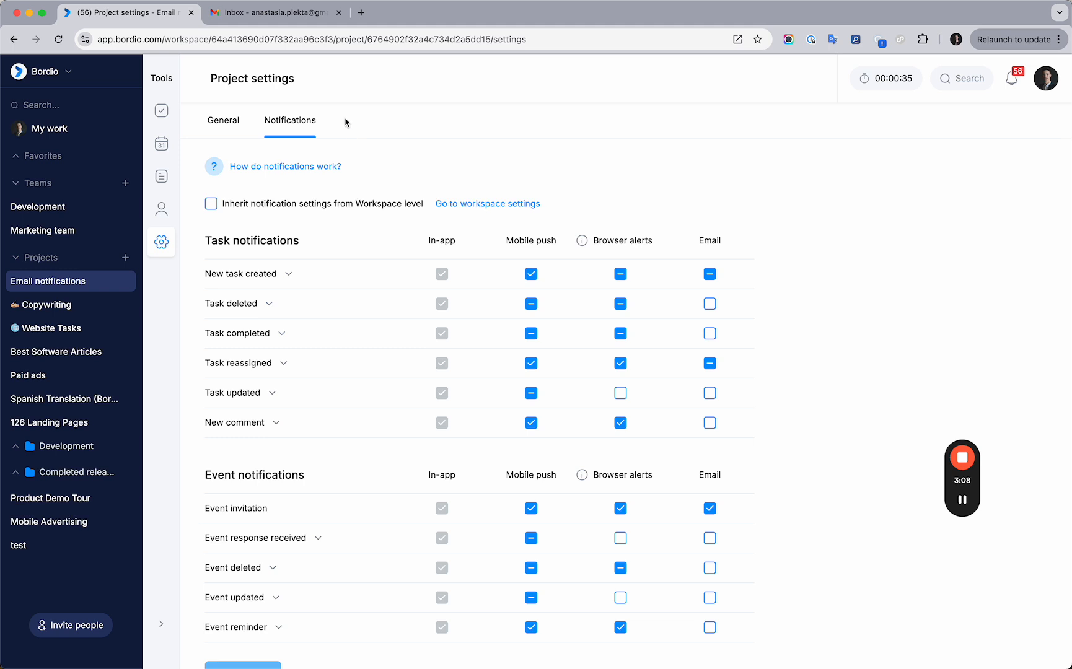
- Expand the New task created and Task deleted notifications, collapse Task deleted, and examine the Task assignee row for new tasks
left_click(289, 275)
left_click(269, 363)
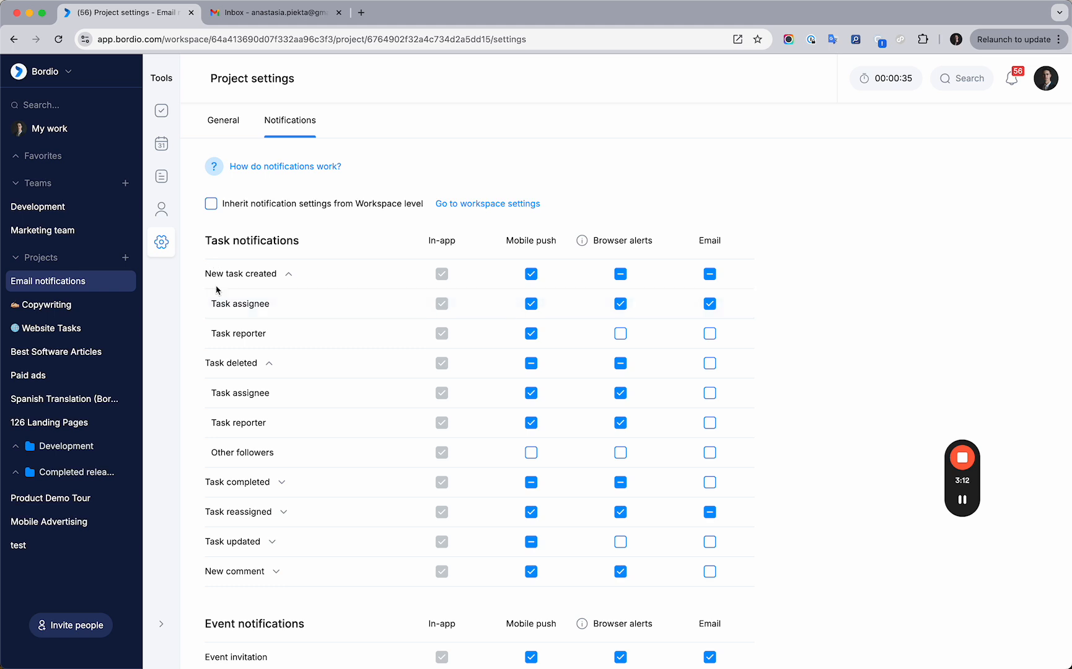
left_click(269, 364)
left_click_drag(211, 304, 280, 306)
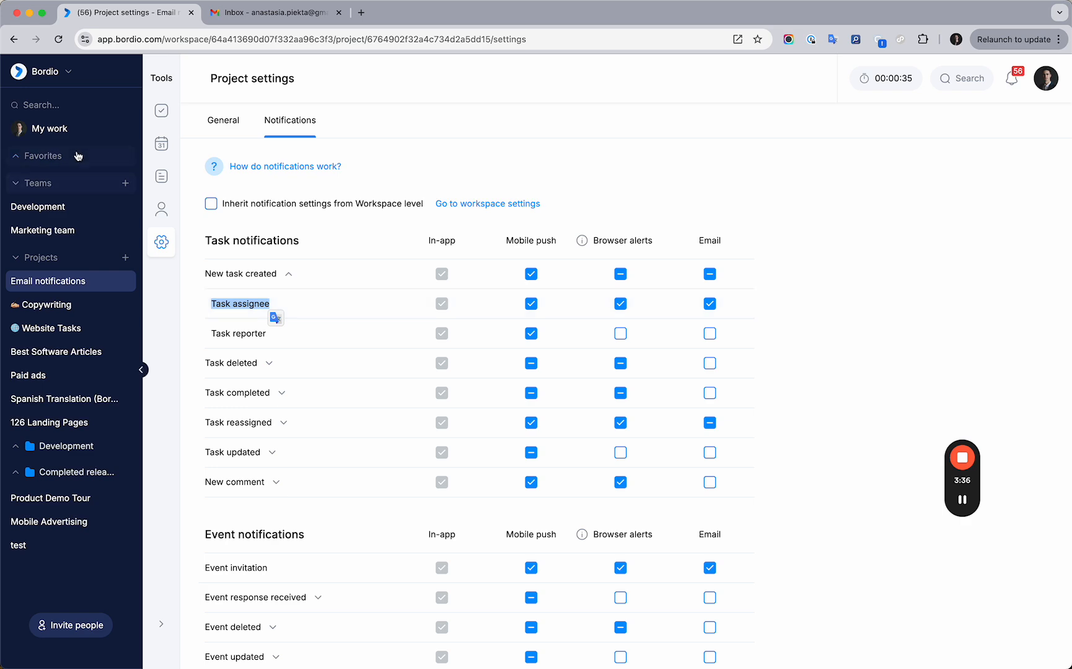
- Start a new active task in the Email notifications project, assigned to the other project member and due 20 December 2024
left_click(161, 111)
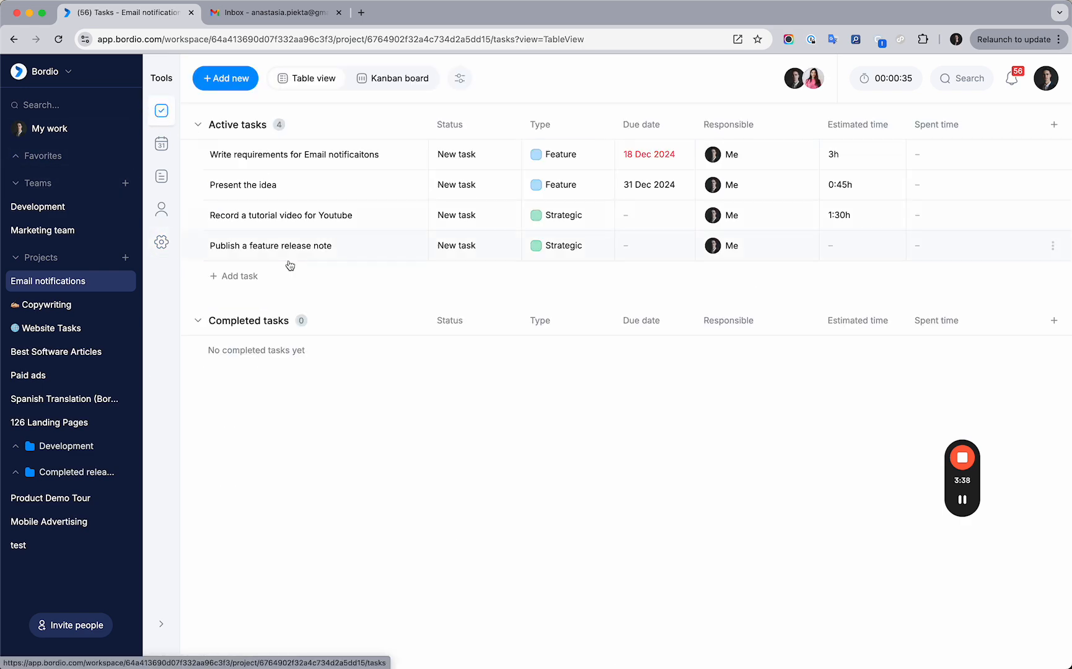
left_click(236, 280)
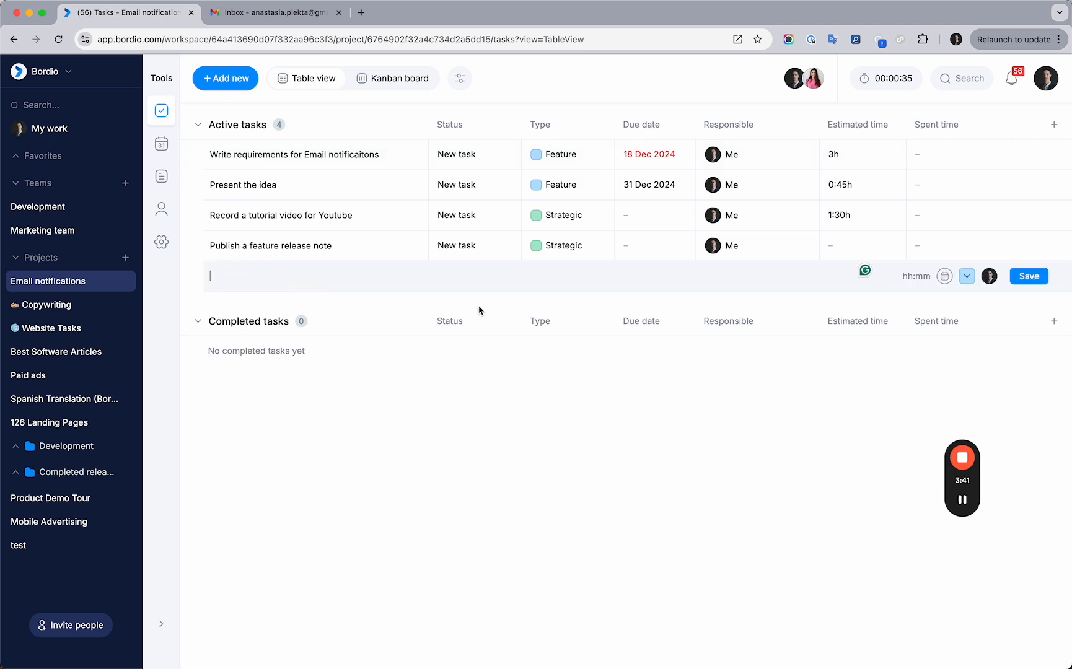
left_click(989, 276)
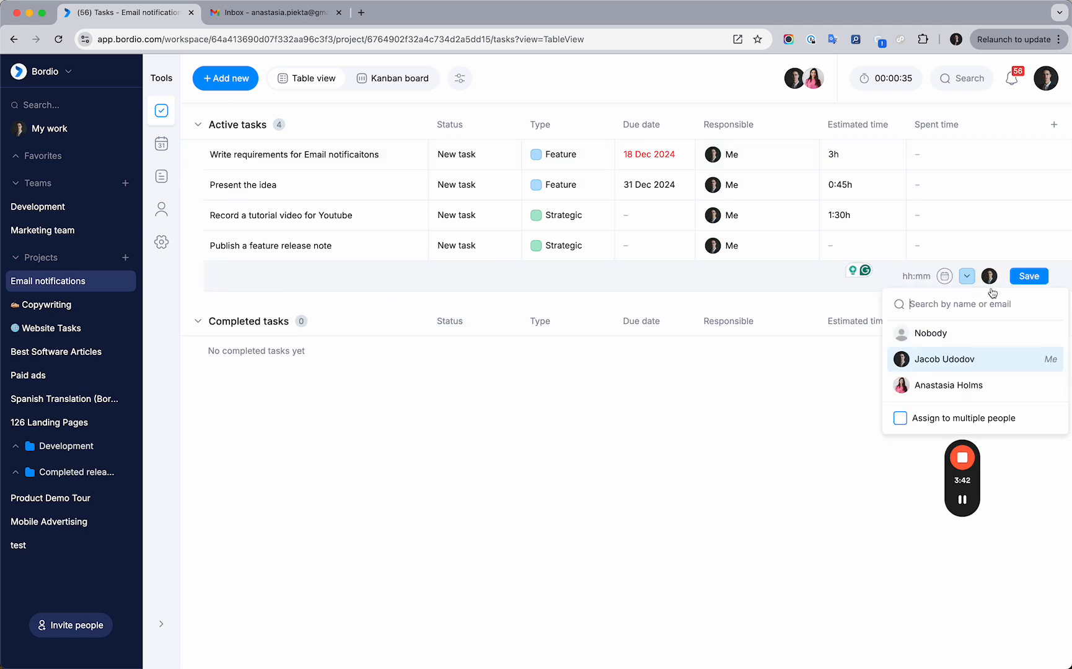
left_click(941, 387)
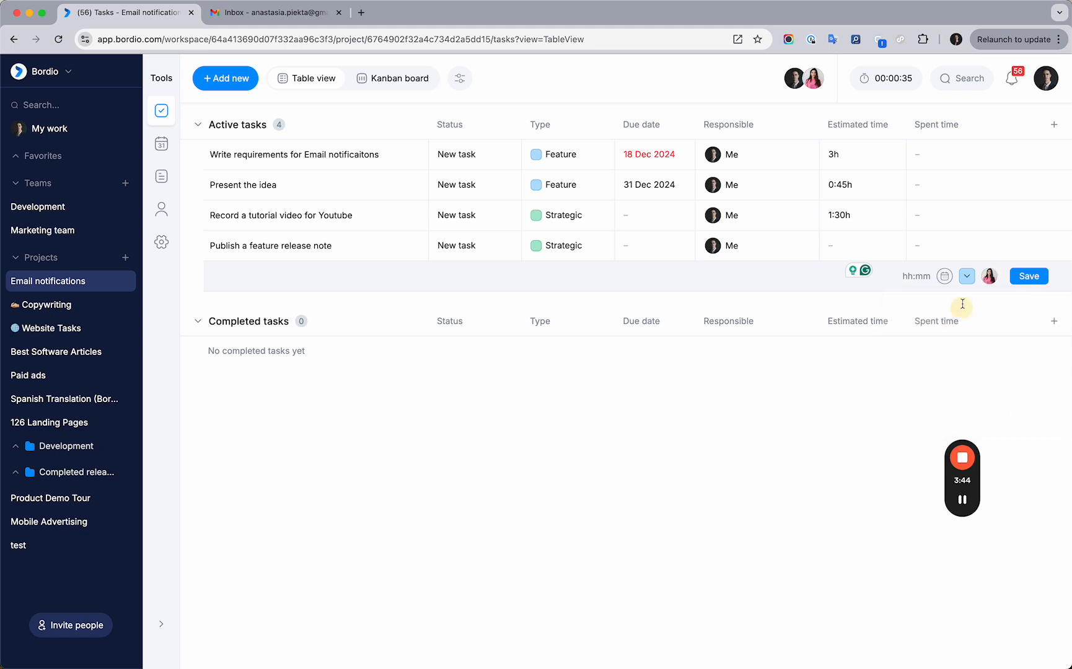
left_click(944, 277)
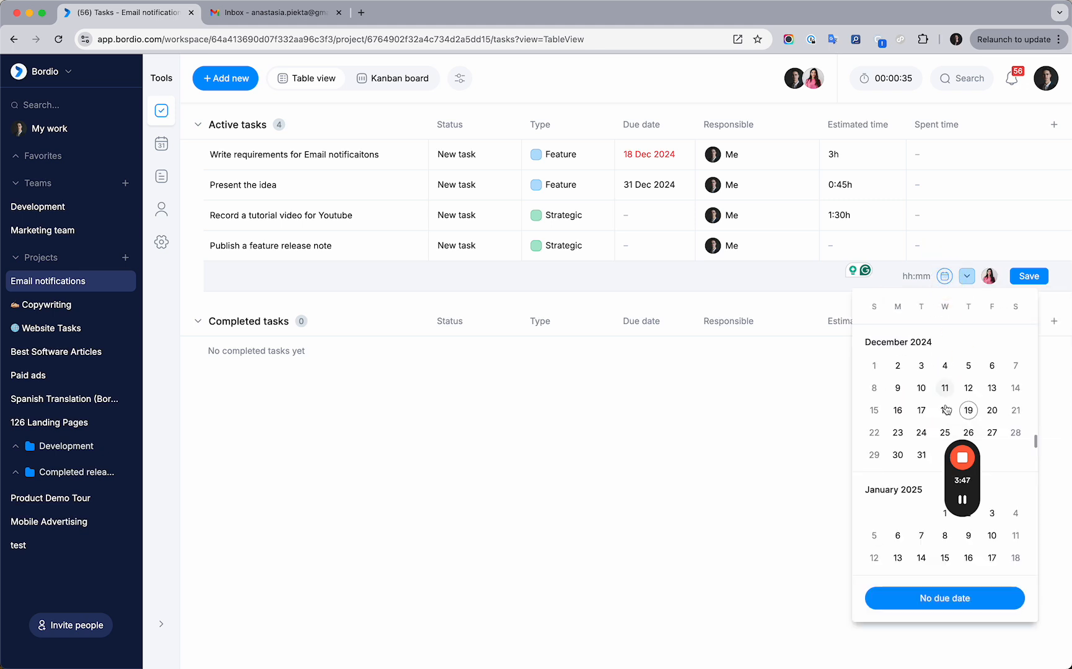
left_click(992, 411)
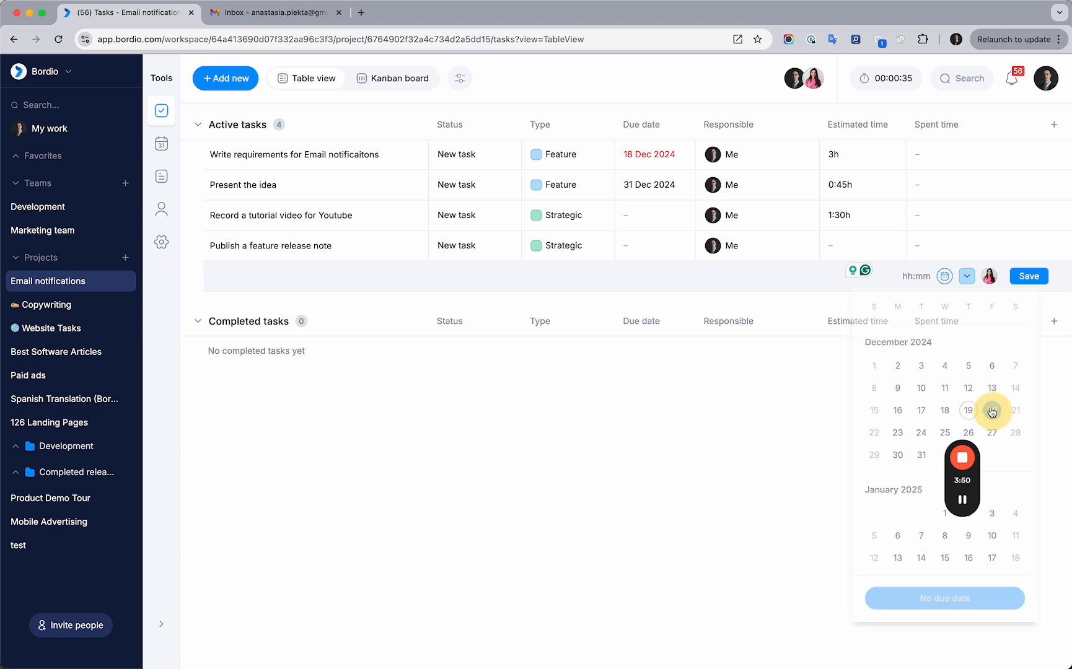
- Set the new task's estimated time to 1 hour and its type to Operational
left_click(922, 279)
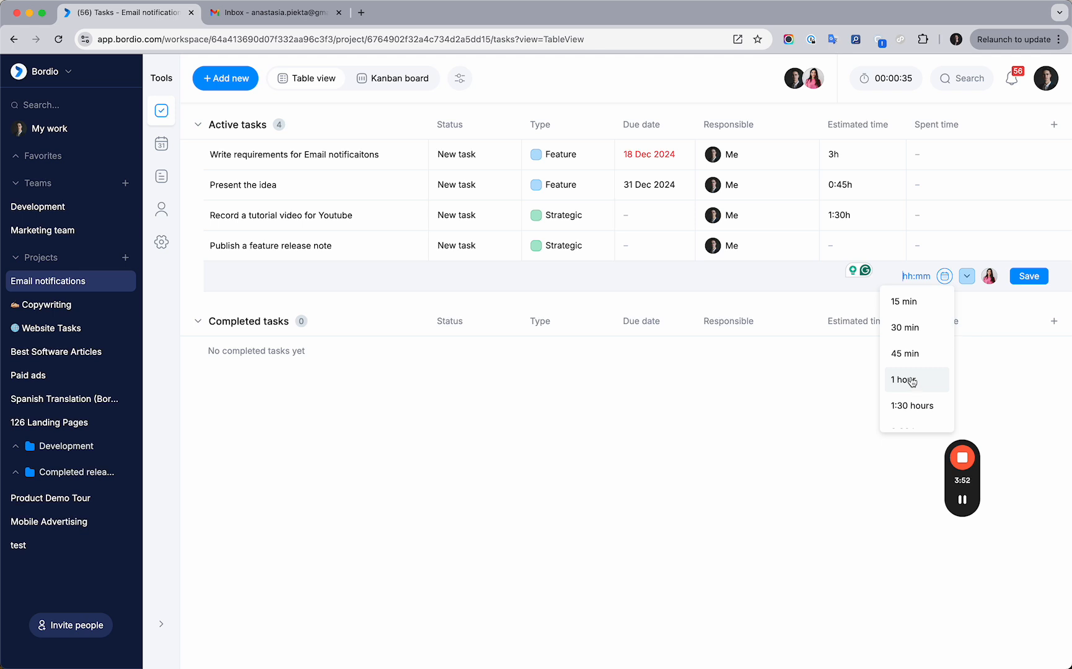
left_click(911, 379)
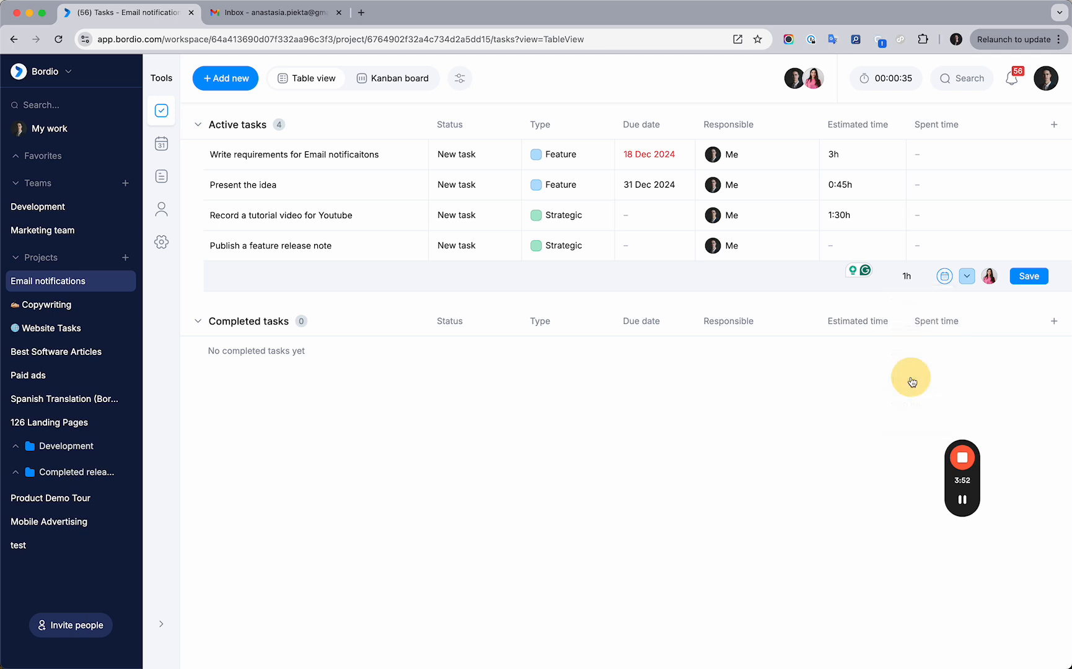
left_click(967, 276)
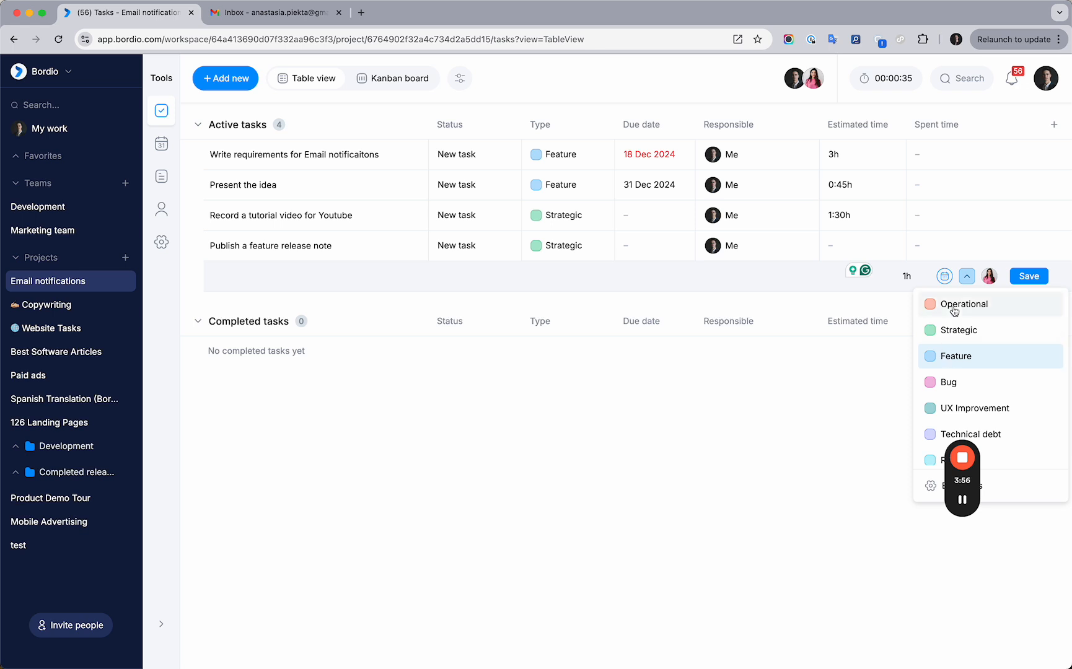
left_click(952, 306)
- Name the new task "Make a report for notification usage", save it and leave the task entry row
left_click(563, 281)
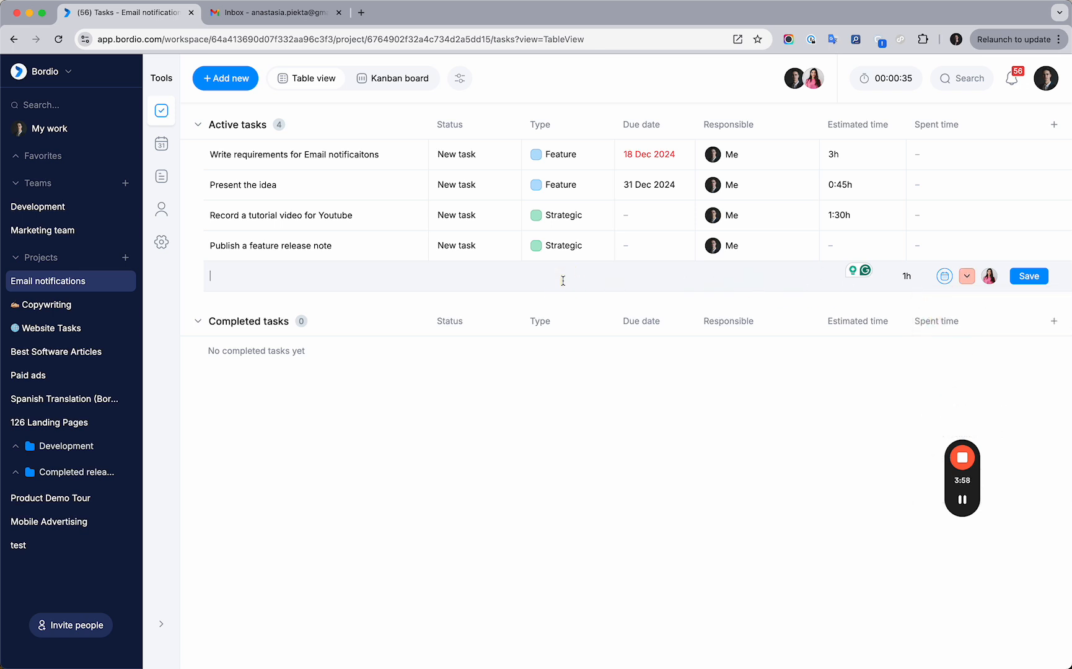
type("Make a report for notification")
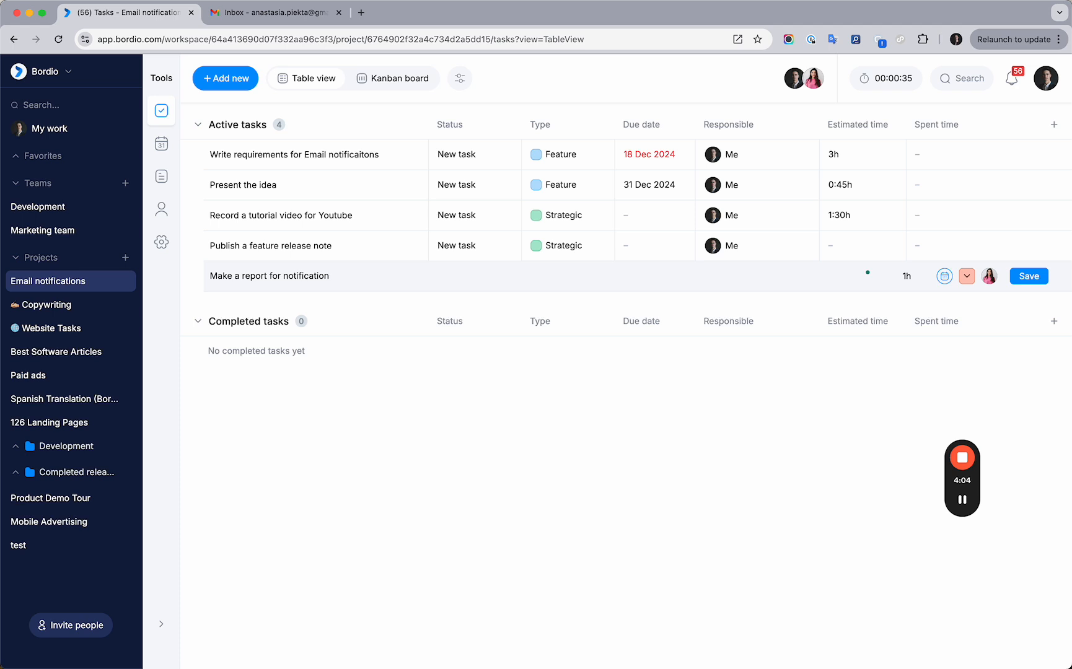
type(" users")
key("BackSpace")
key("BackSpace")
type("age")
key("BackSpace")
key("BackSpace")
key("BackSpace")
key("BackSpace")
type("age")
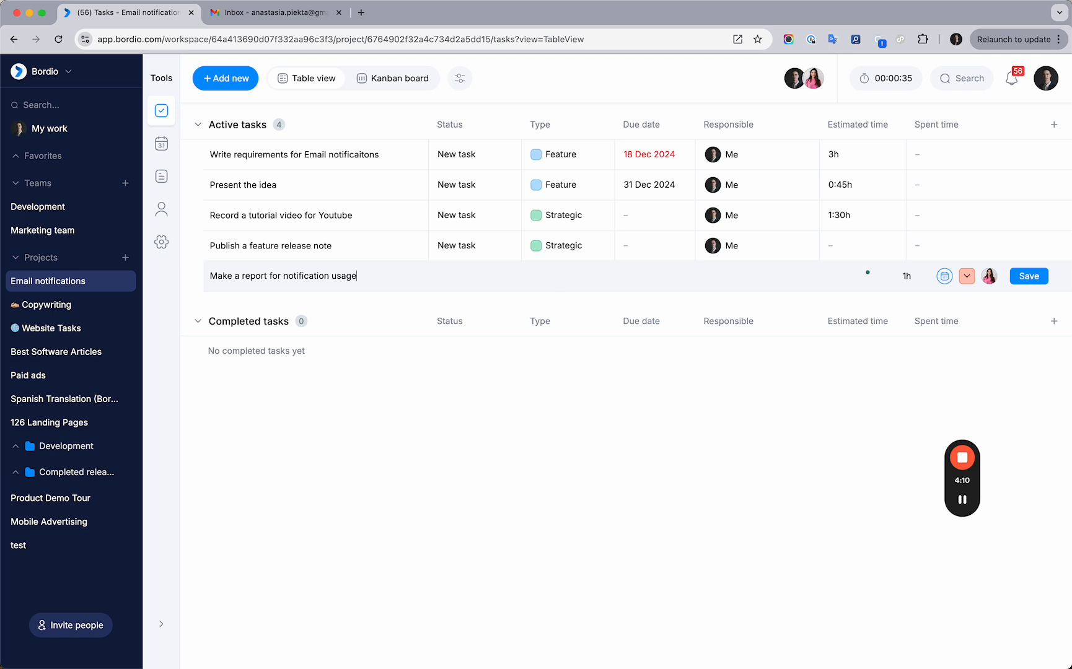
left_click(1028, 277)
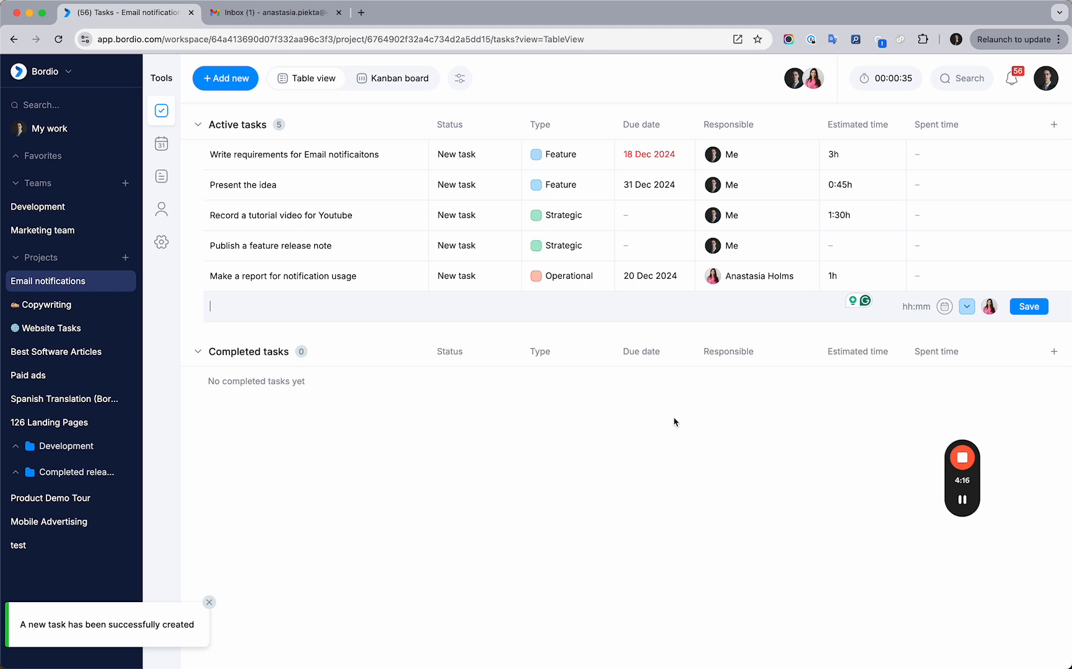
left_click(706, 360)
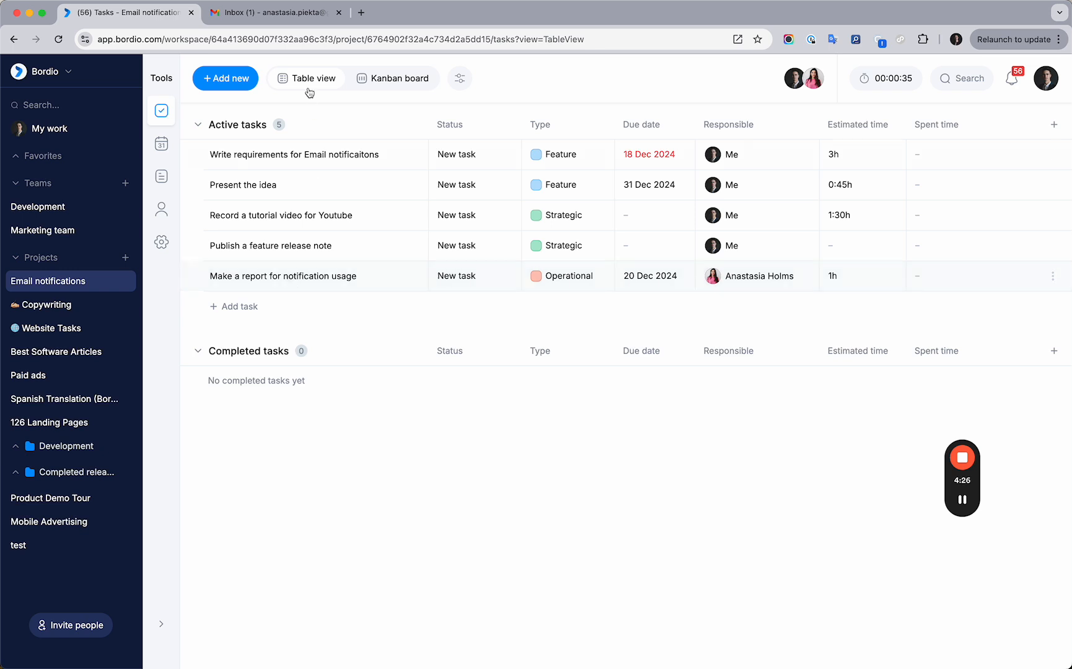
- Switch to the Gmail inbox and open the "[New task] Make a report for notification usage" email
left_click(267, 13)
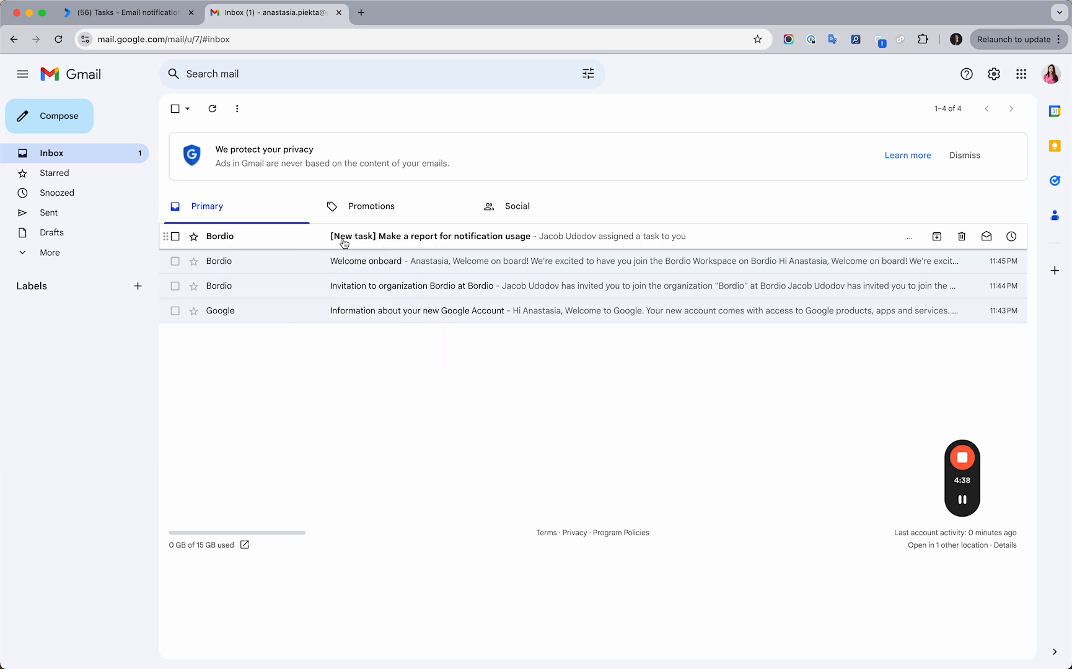
left_click(430, 238)
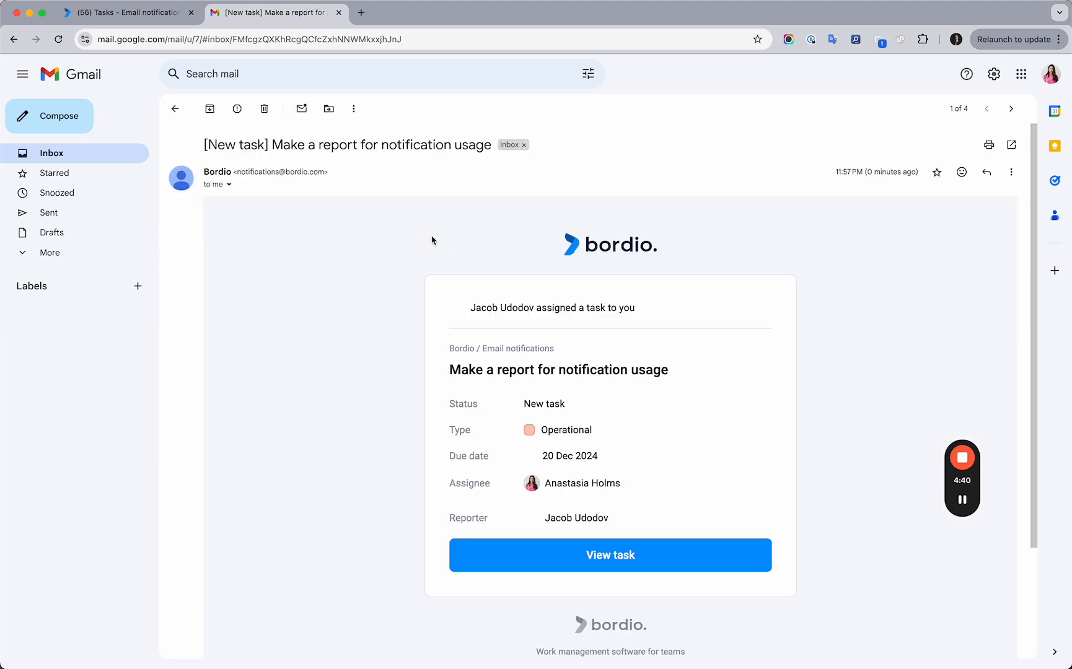
scroll(566, 321, "down", 2)
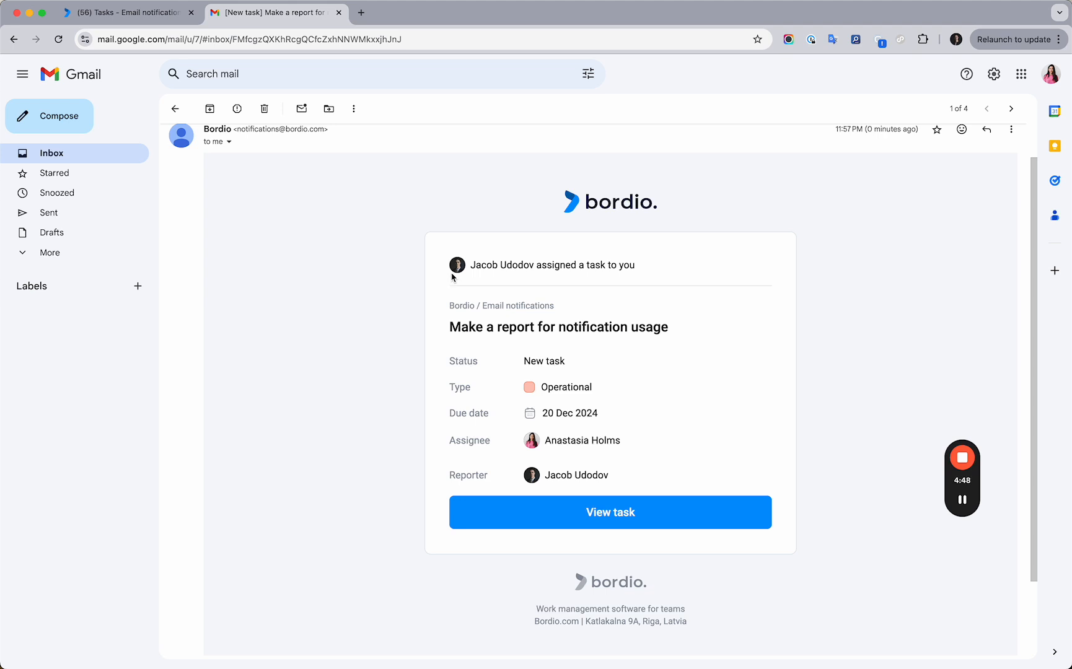
- Examine the email's assignment line, project, task title, status, due date, assignee, reporter and View task link
left_click_drag(475, 266, 615, 266)
left_click(623, 325)
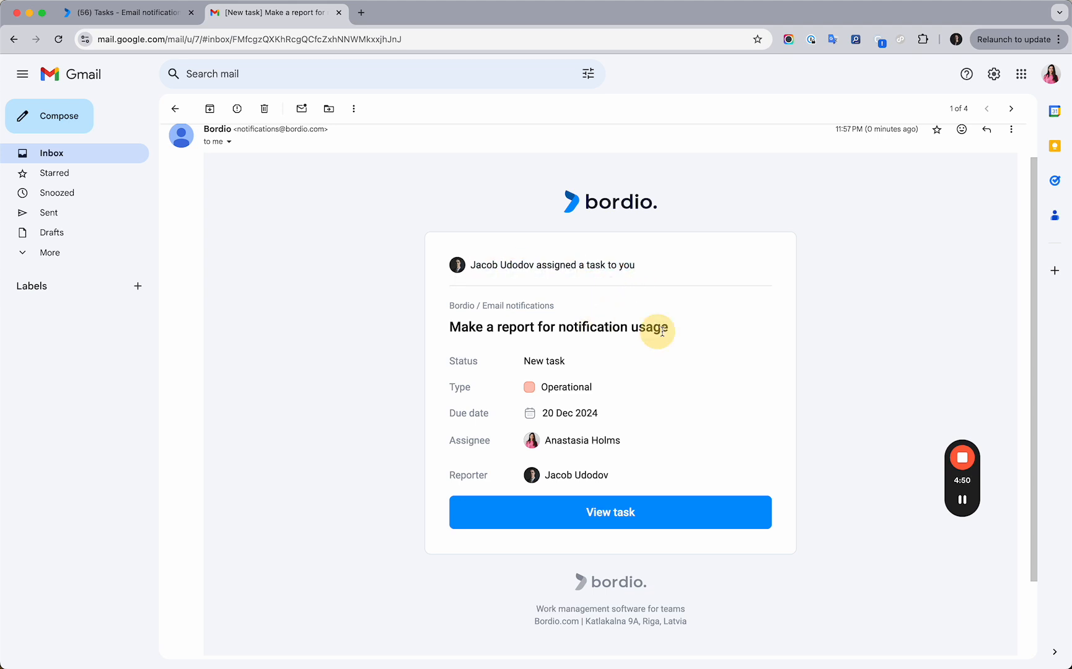
left_click_drag(682, 331, 454, 328)
left_click_drag(579, 306, 483, 307)
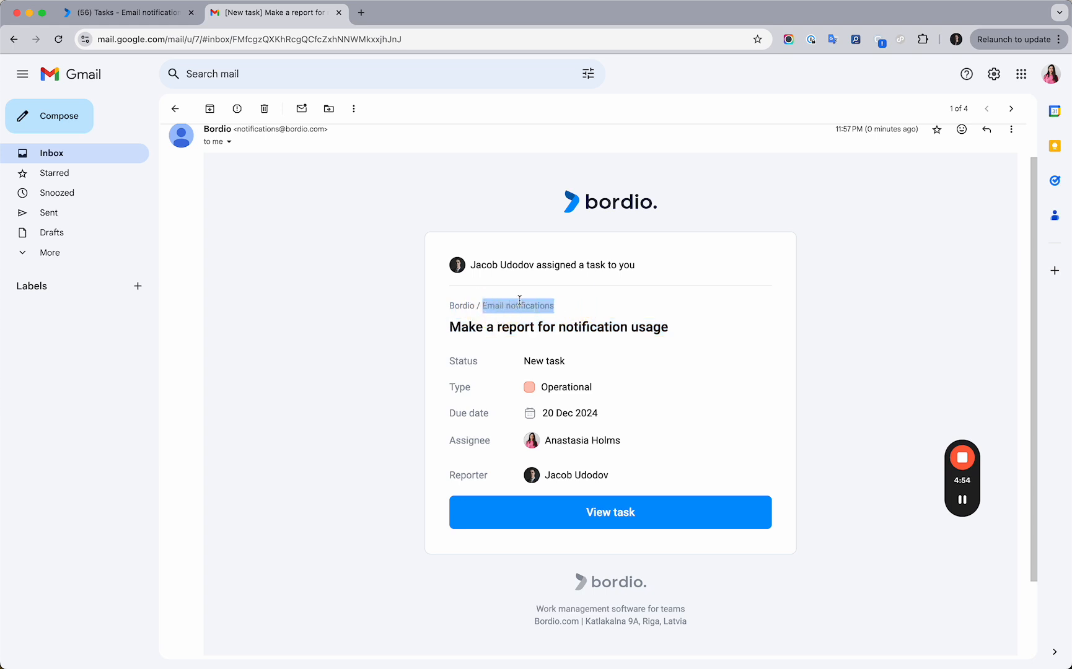
left_click_drag(447, 331, 534, 361)
left_click_drag(599, 413, 540, 415)
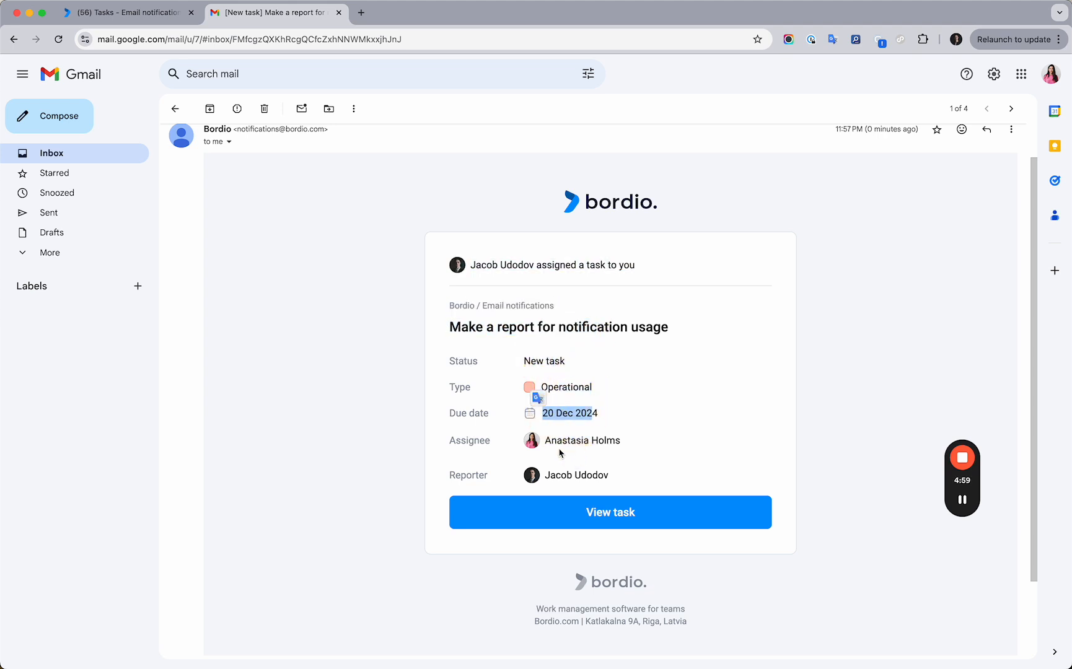
left_click(590, 474)
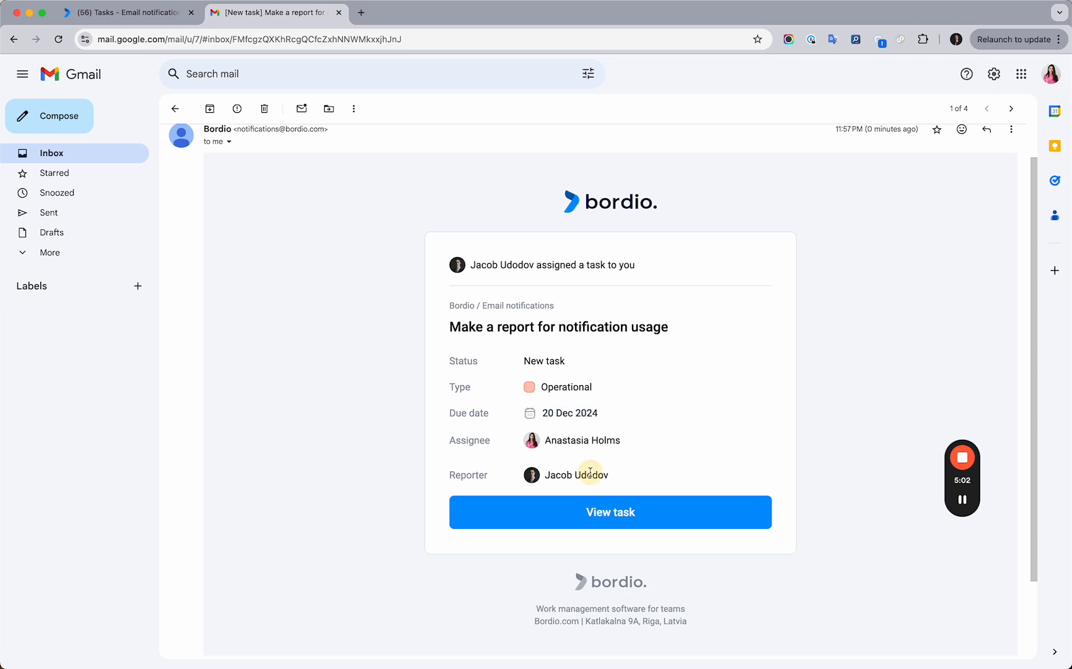
left_click(600, 517)
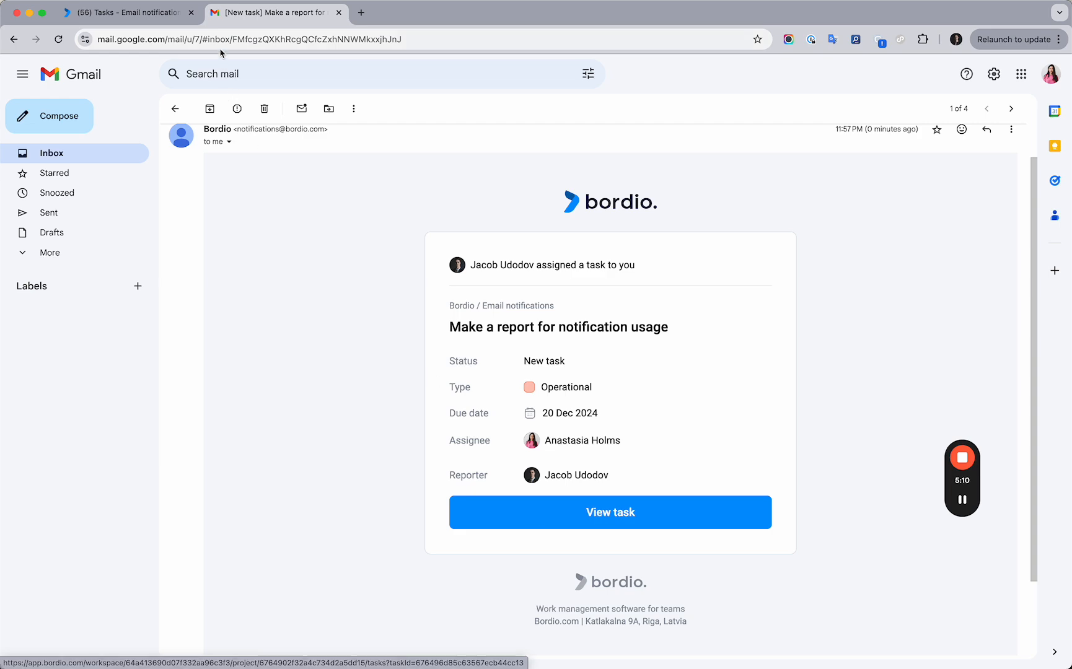
- Switch back to Bordio, view the details of the "Make a report for notification usage" task and close them
left_click(351, 276)
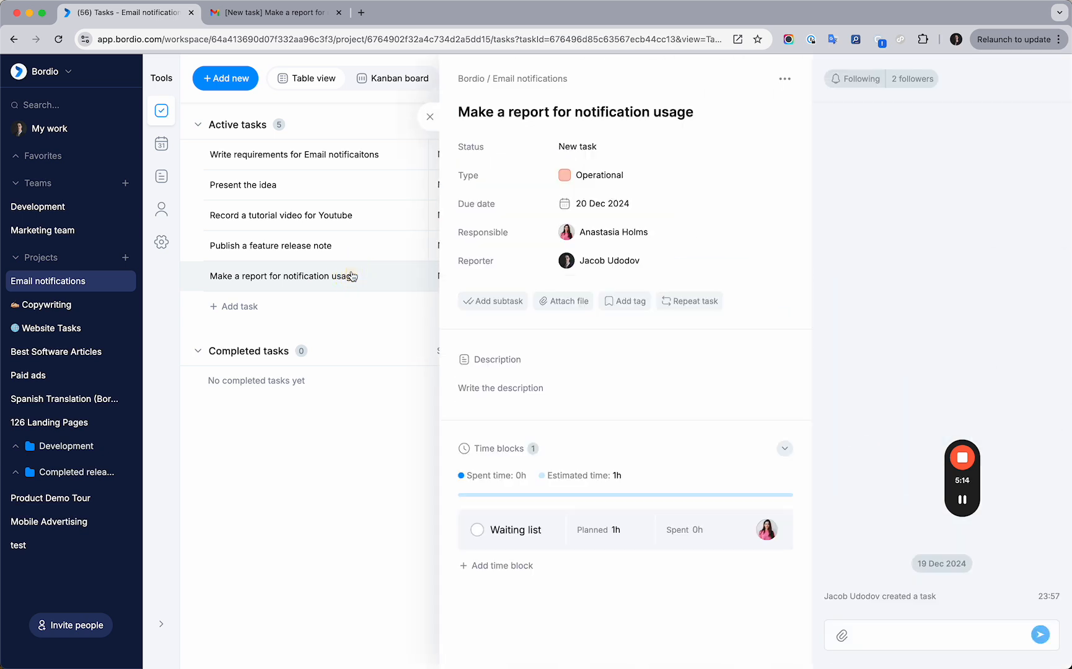
left_click(429, 117)
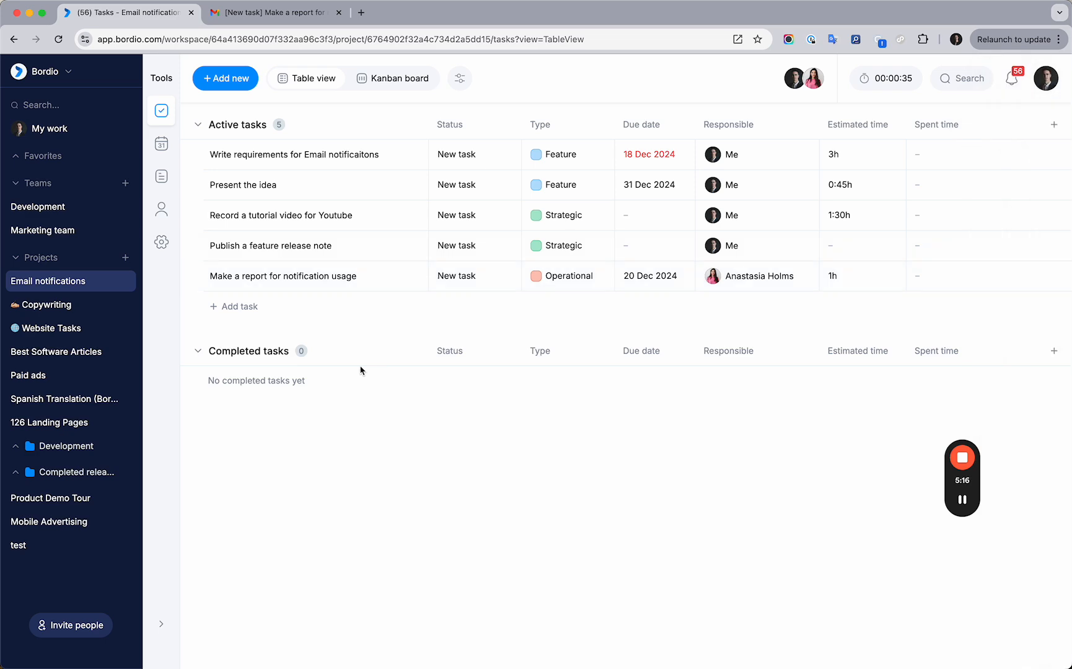
- Reopen the project's notification settings and expand New task created to examine its email delivery for the task assignee
left_click(160, 242)
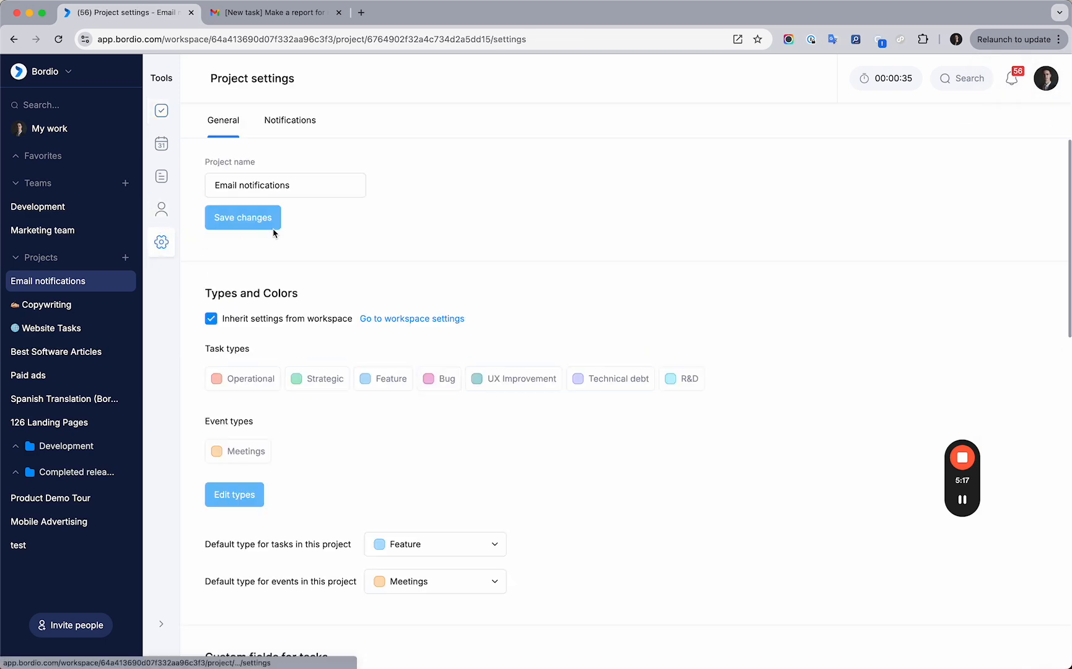
left_click(293, 121)
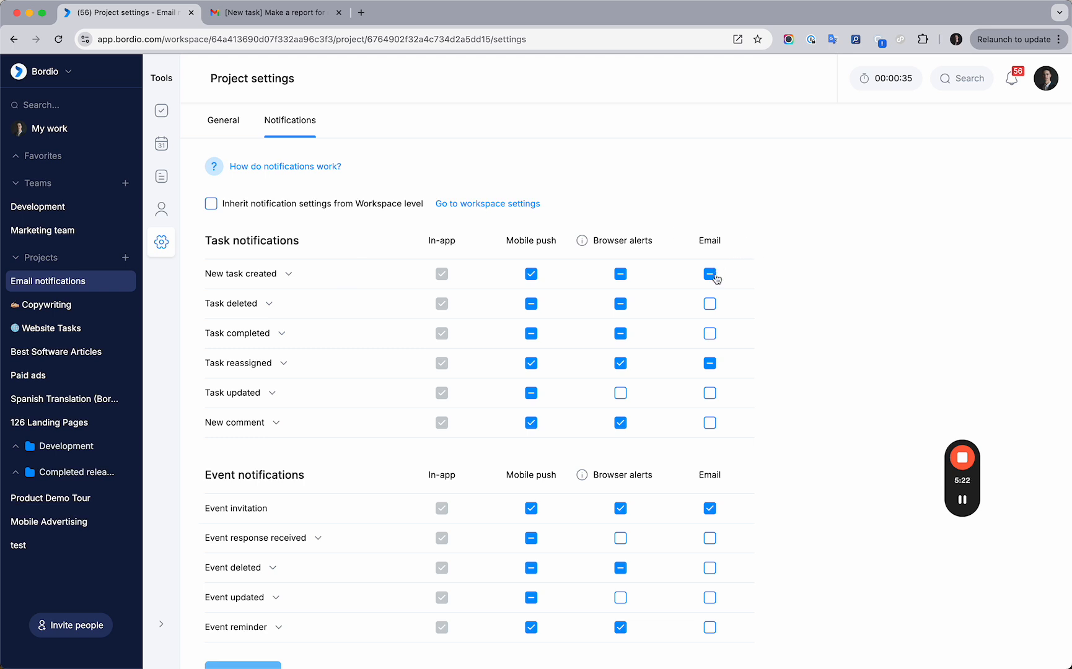
left_click(288, 273)
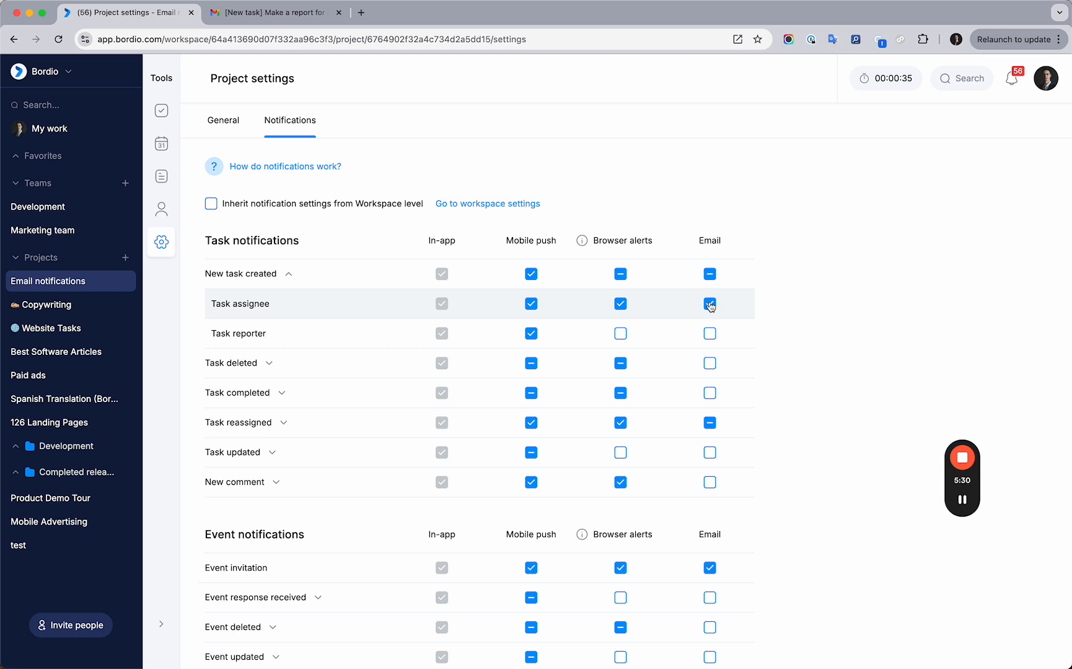
- Compare the Task reporter row with the Task assignee row under New task created
left_click_drag(275, 342, 210, 335)
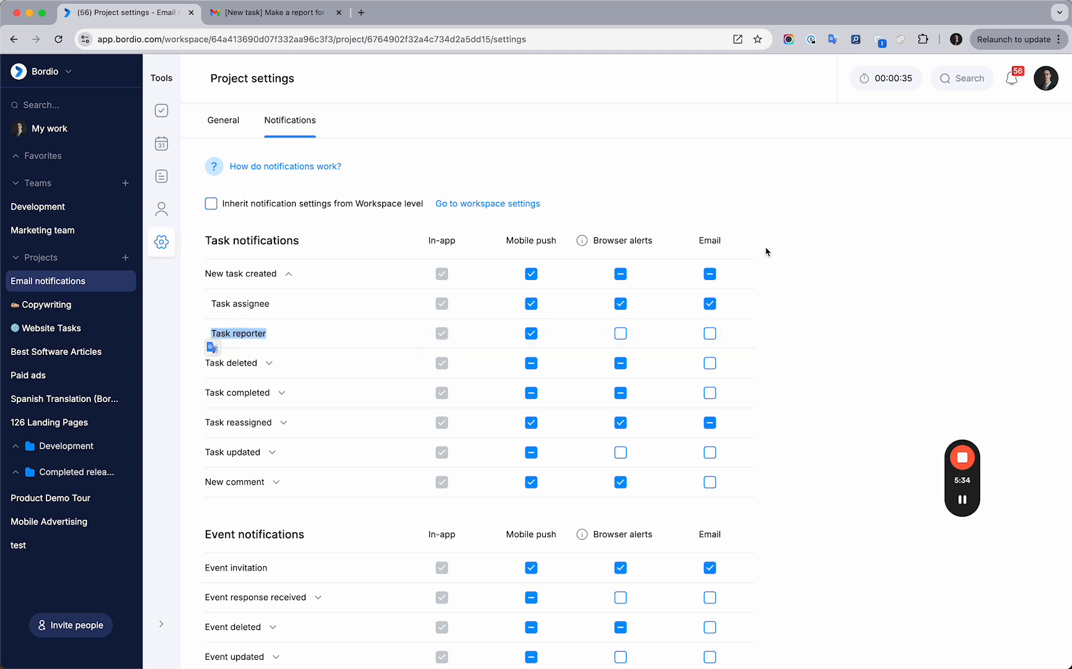
left_click(280, 335)
left_click_drag(280, 335, 213, 333)
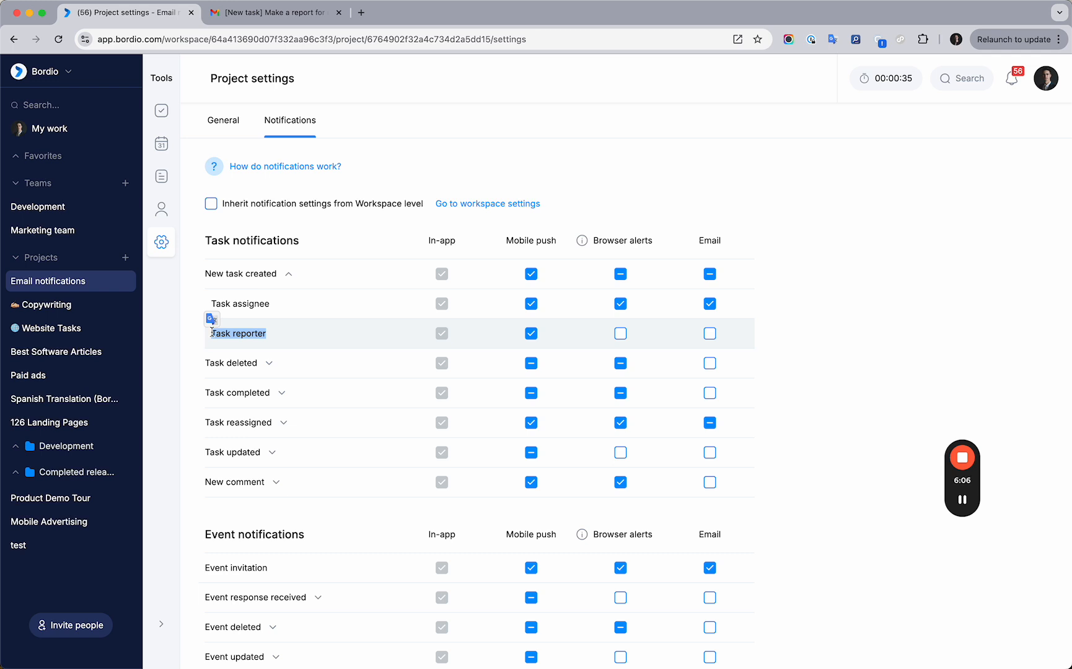
left_click_drag(272, 303, 275, 334)
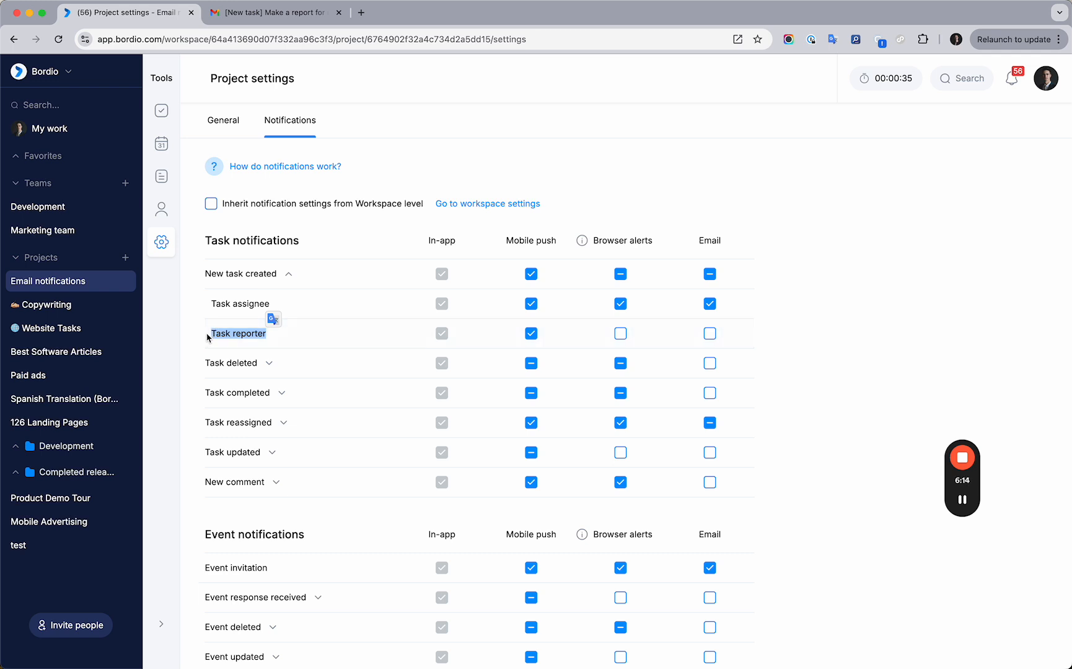
- Review the Task reporter's notification channels under New task created, then collapse that trigger
left_click_drag(190, 341, 264, 335)
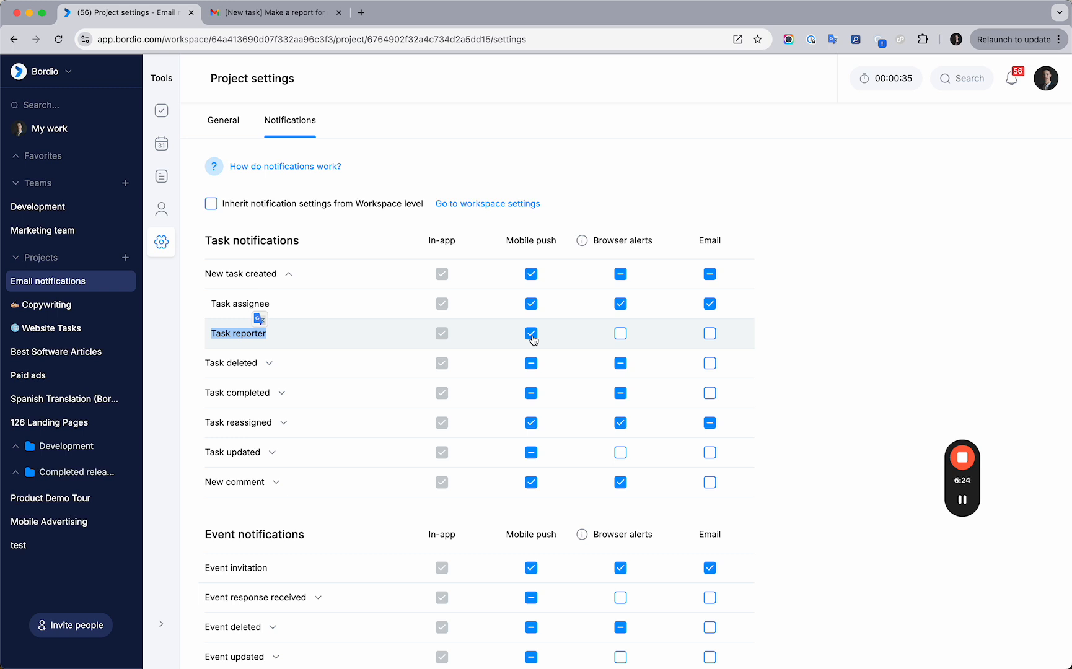
double_click(299, 335)
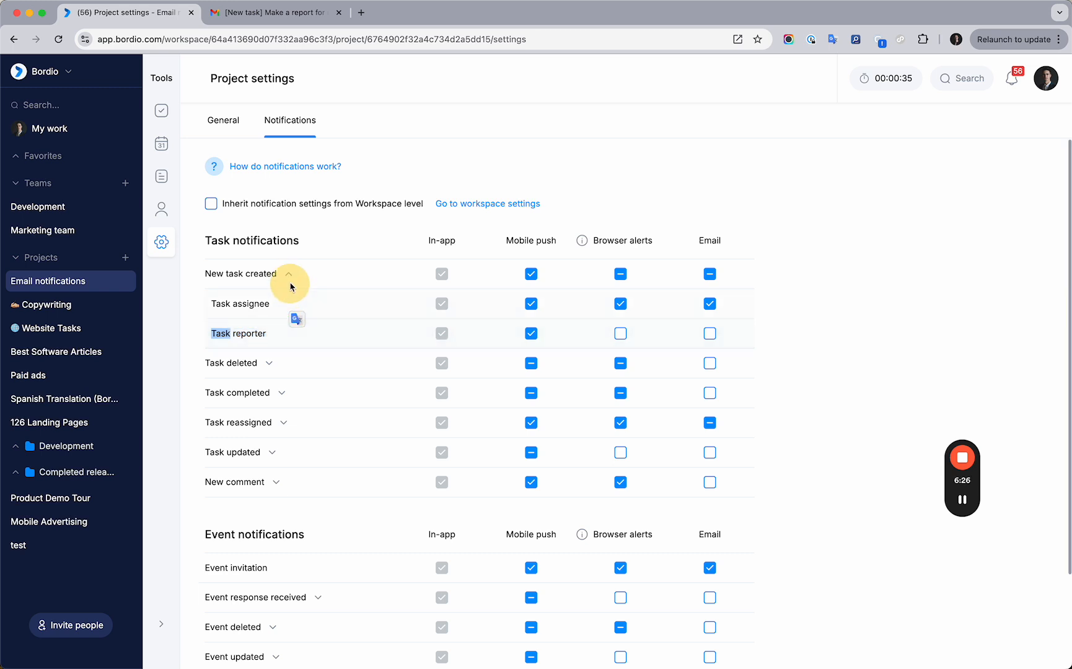
left_click(288, 276)
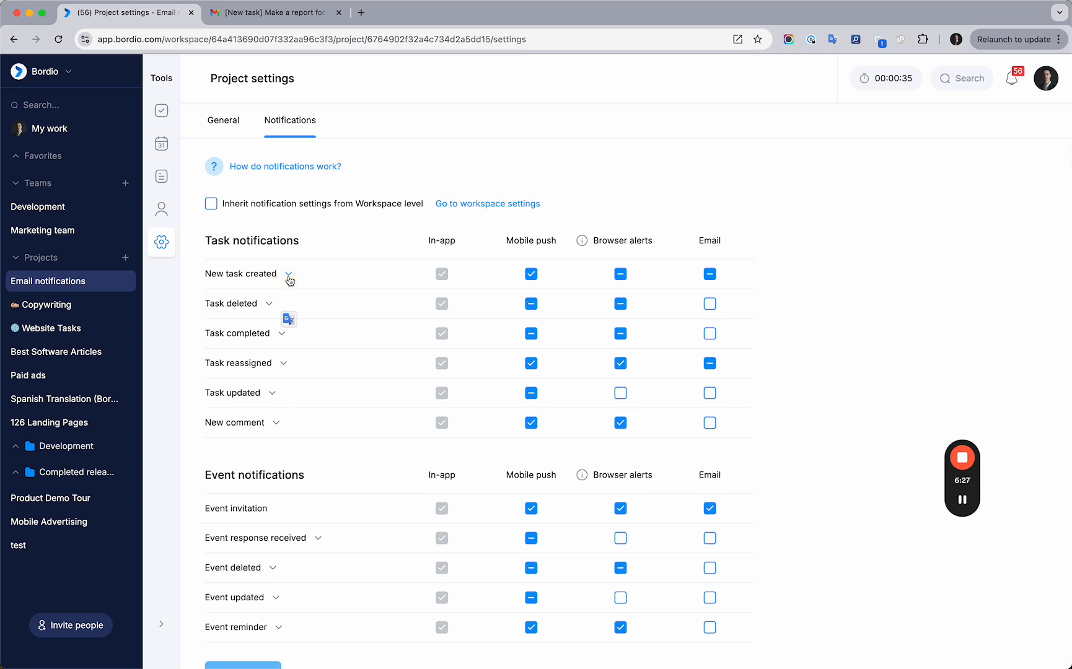
- Expand Task deleted and examine the notification channels for Task assignee, Task reporter and Other followers
left_click(267, 306)
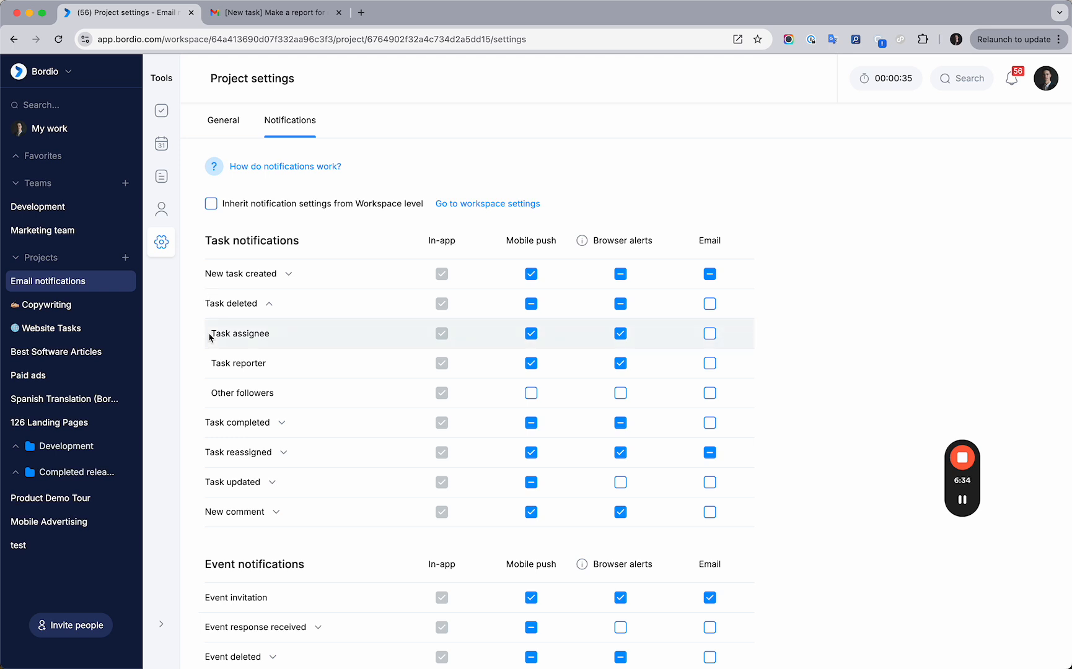
left_click_drag(209, 337, 278, 334)
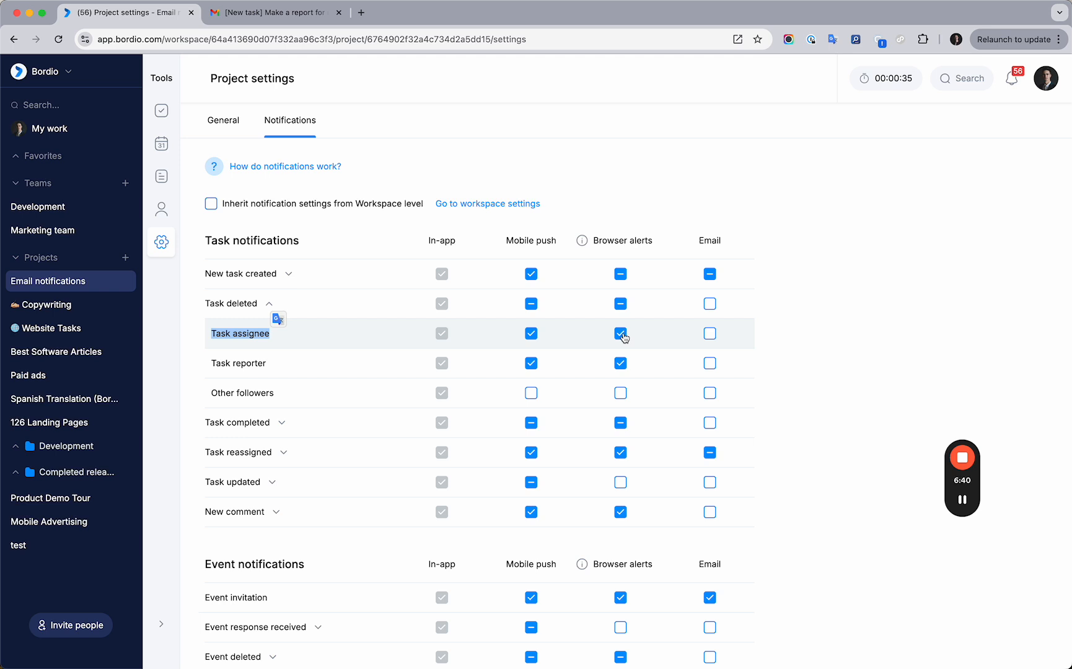
left_click_drag(201, 365, 293, 367)
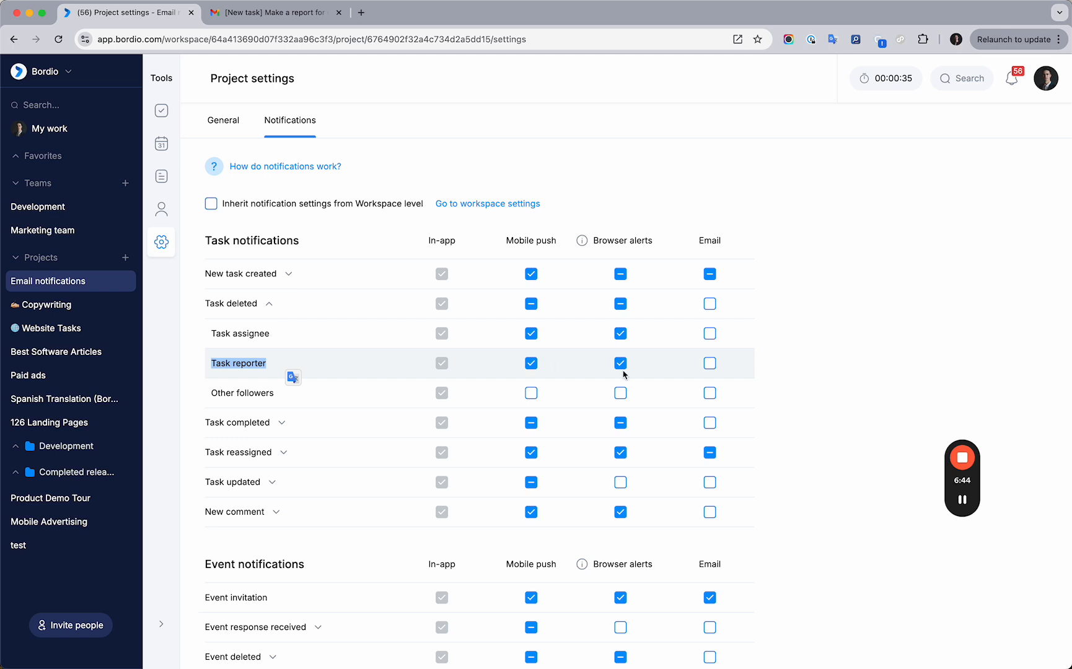
left_click_drag(207, 403, 280, 397)
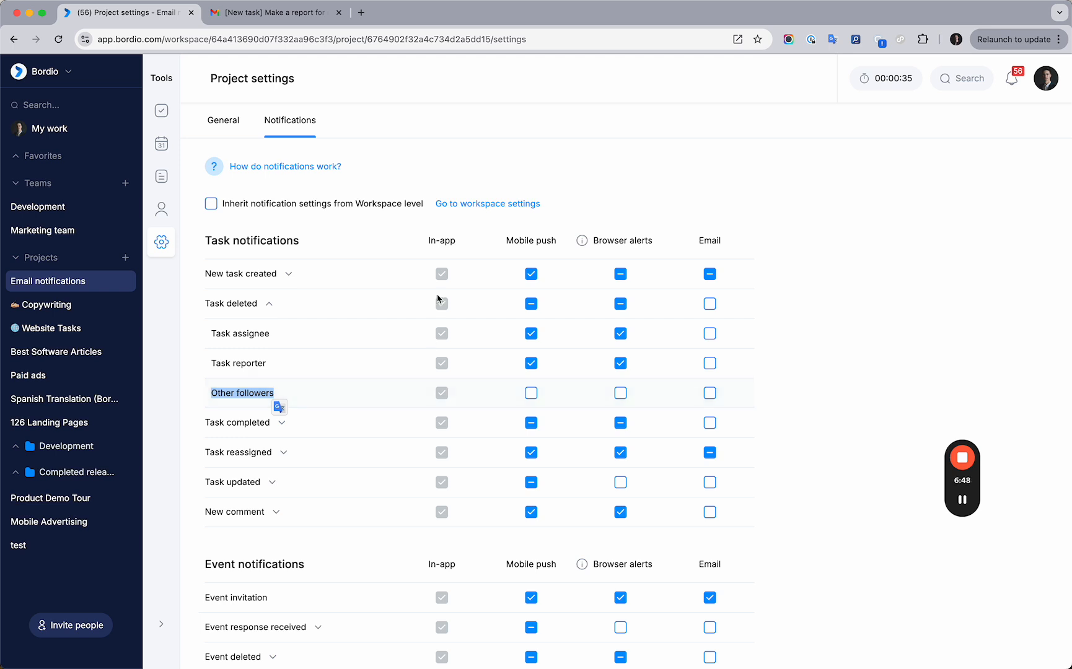
left_click(282, 394)
left_click_drag(215, 392, 211, 392)
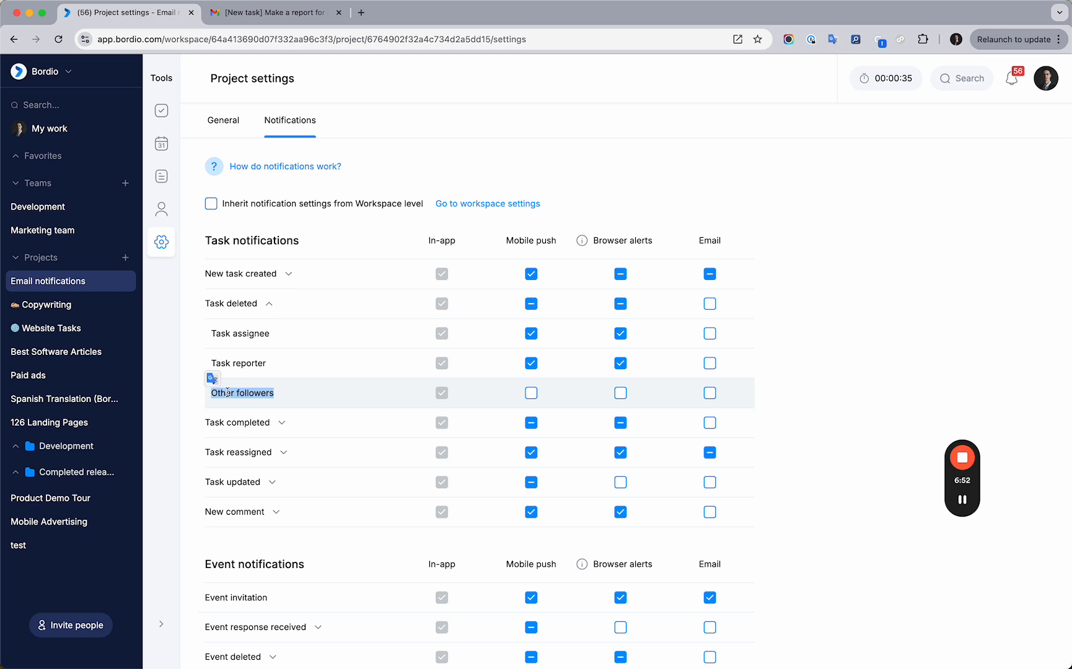
- Open the "Make a report for notification usage" task from the project's task list and examine its followers and the option to add one
left_click(161, 112)
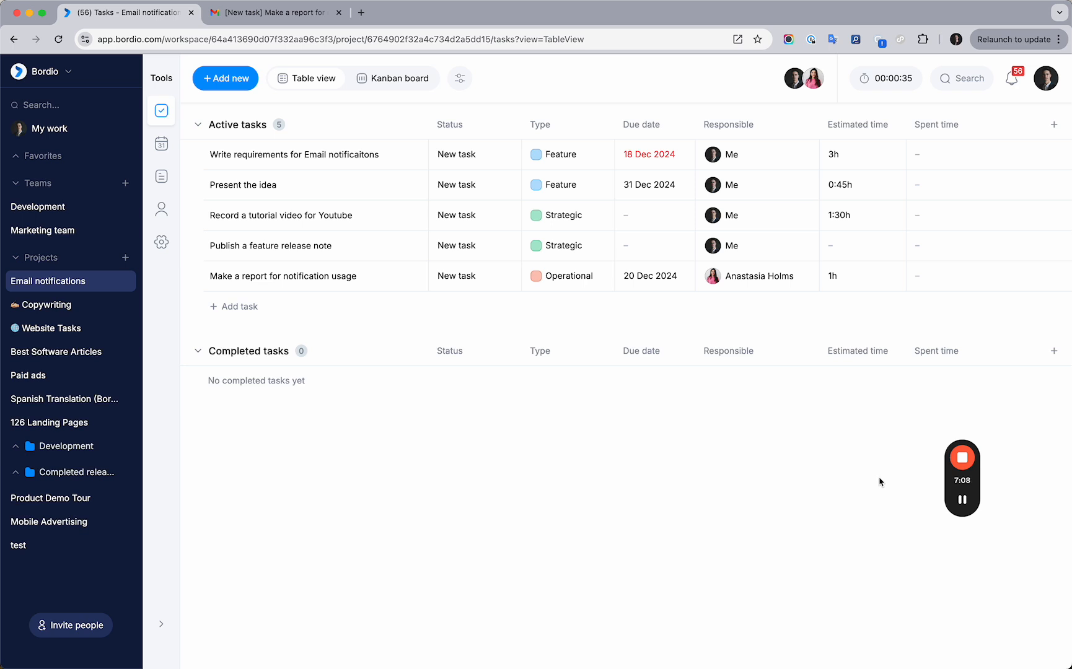
left_click(962, 501)
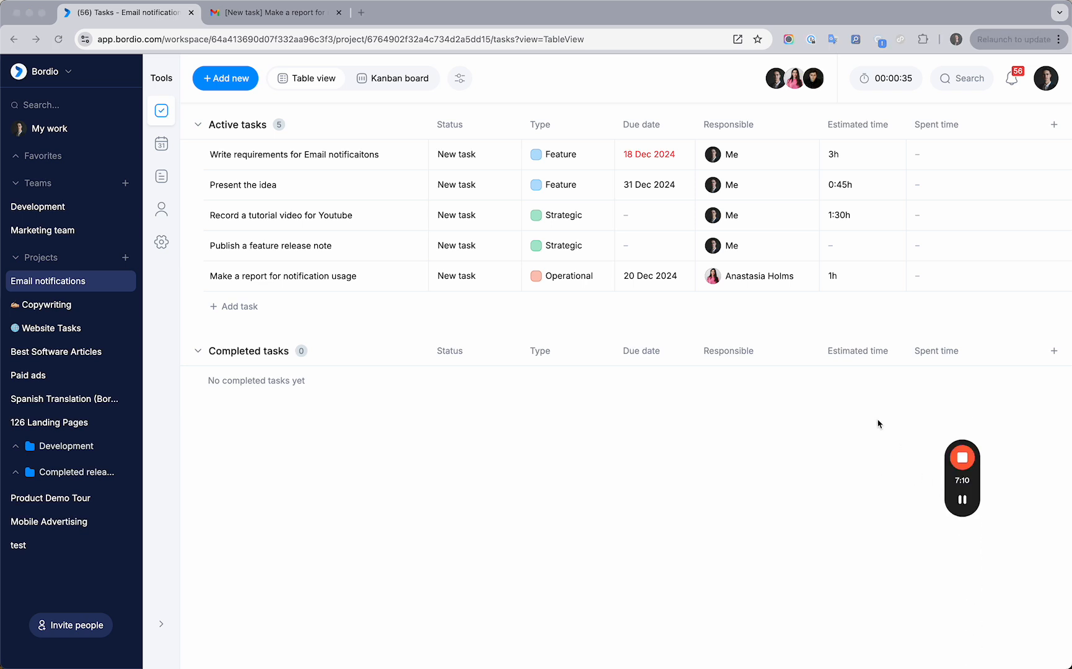
left_click(753, 389)
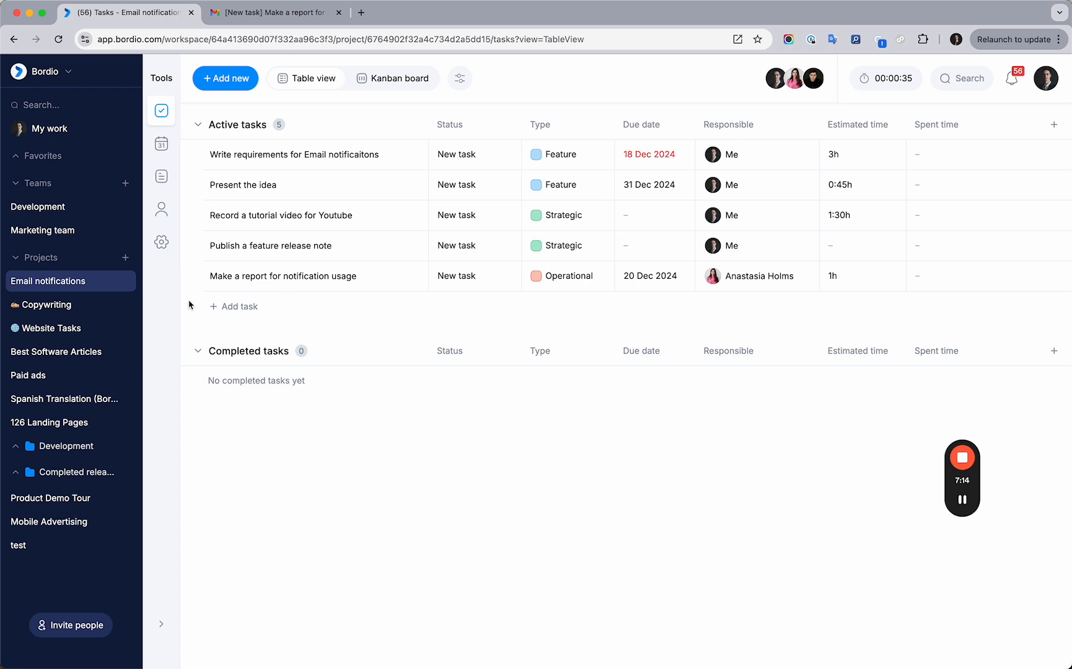
left_click(307, 283)
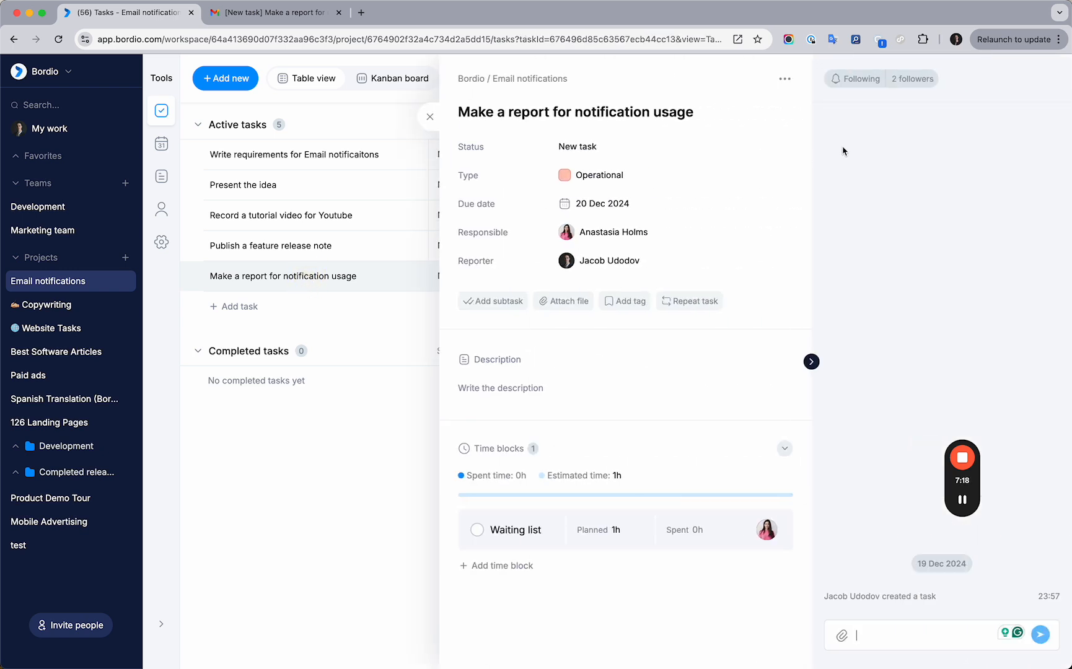
left_click(922, 82)
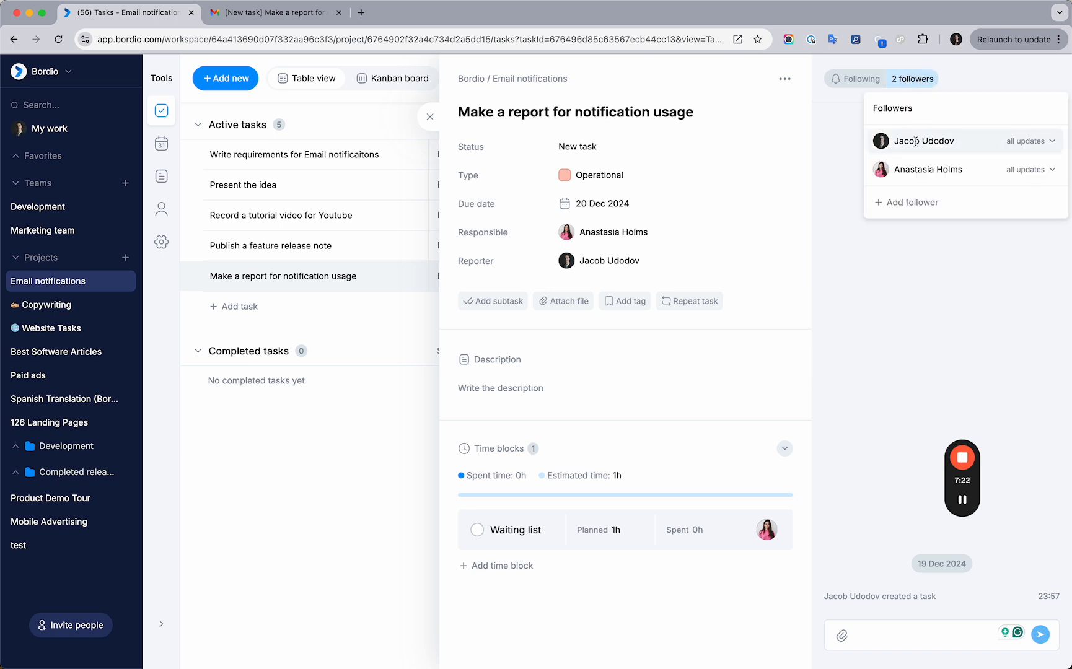
left_click_drag(894, 141, 950, 143)
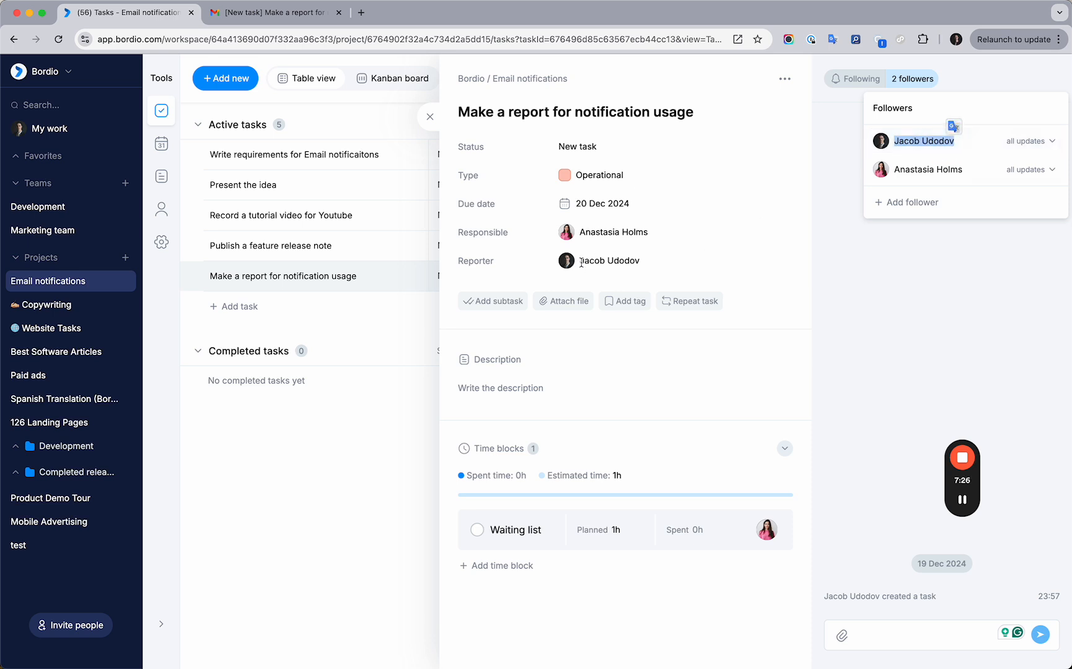
left_click_drag(894, 170, 962, 170)
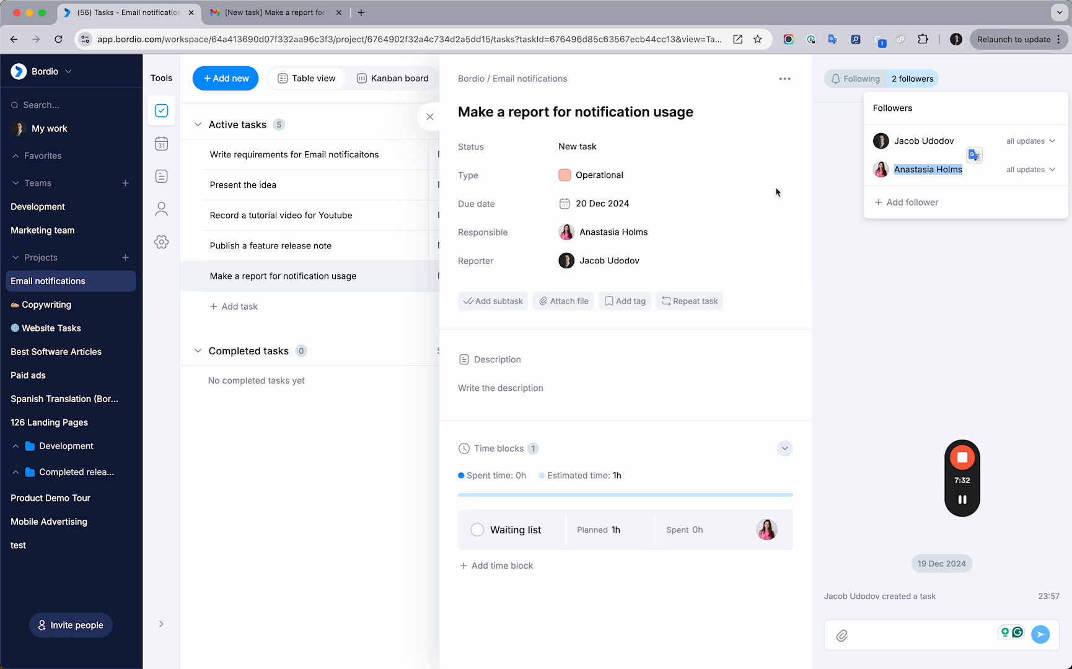
left_click(905, 205)
left_click(862, 288)
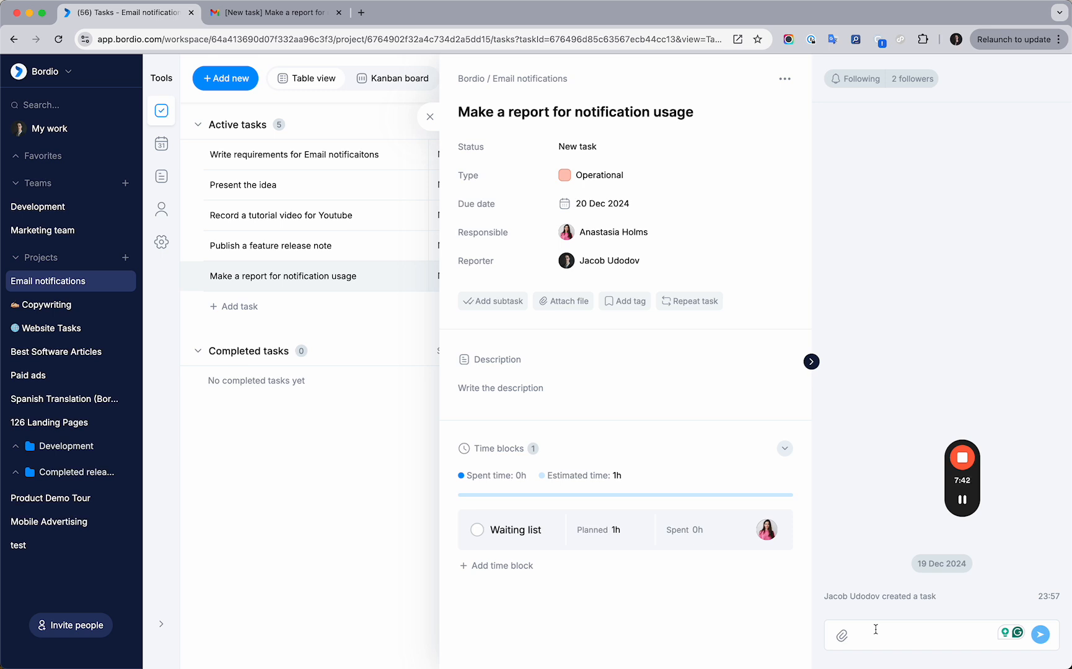
- Post a task comment greeting and mentioning a teammate who is not yet a follower, with the text "I need your help with this task"
type("Hi @")
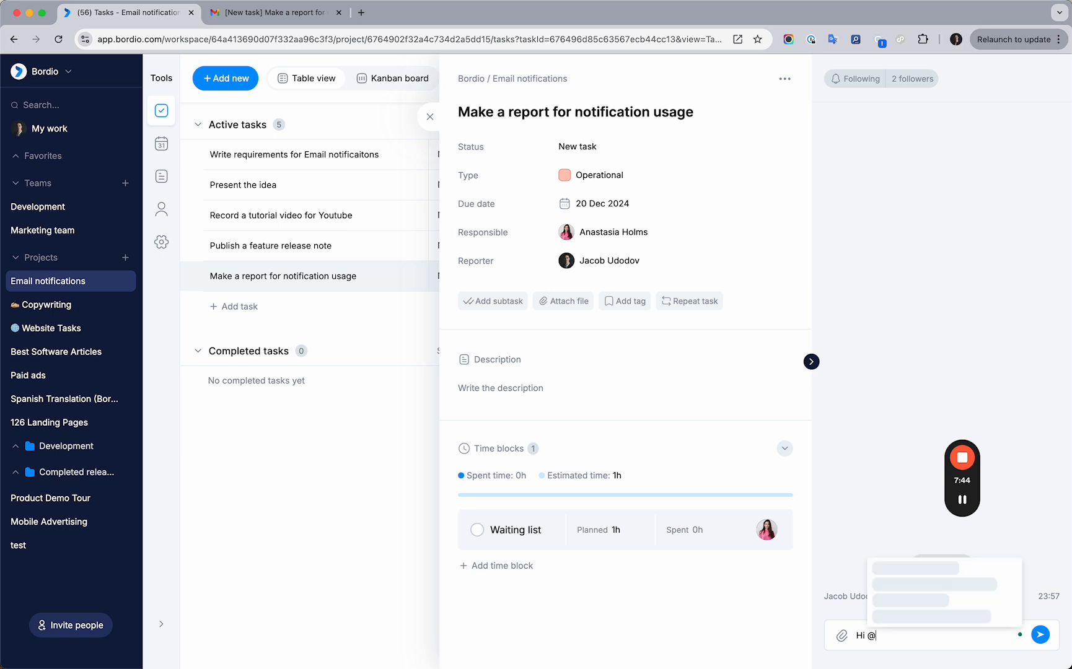
key("Return")
type(", I")
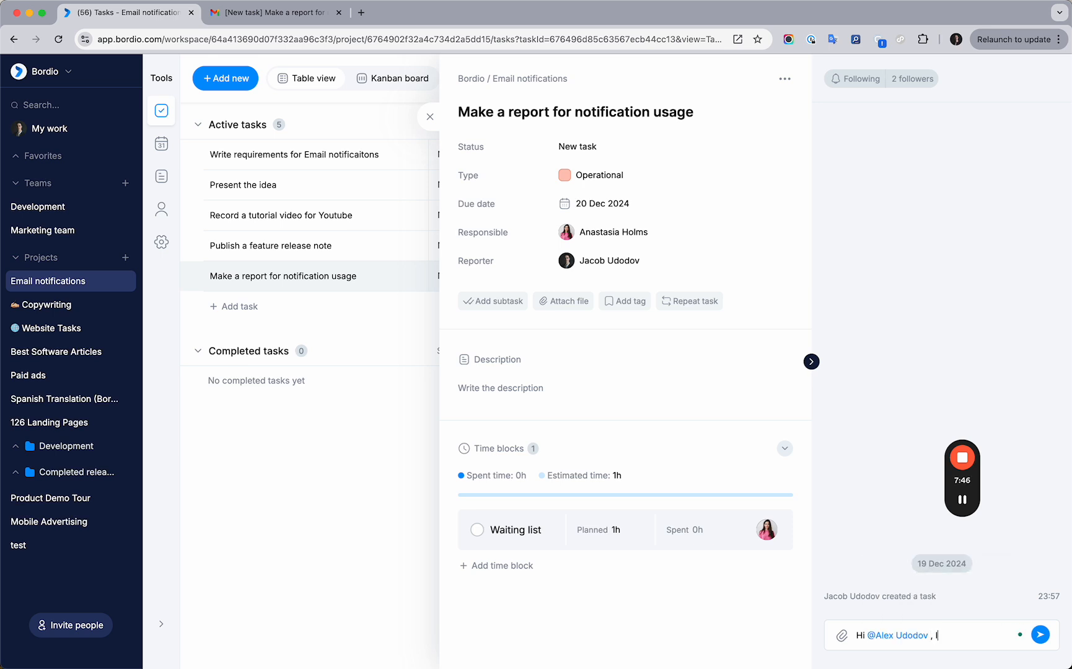
type(" need your help with t")
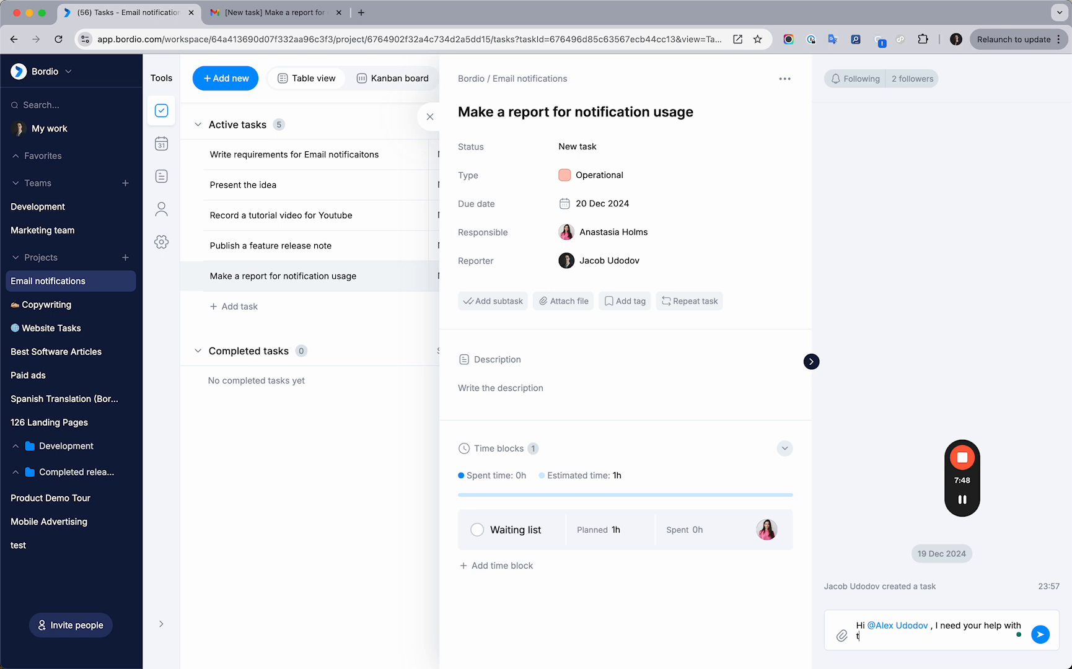
type("his task")
key("Return")
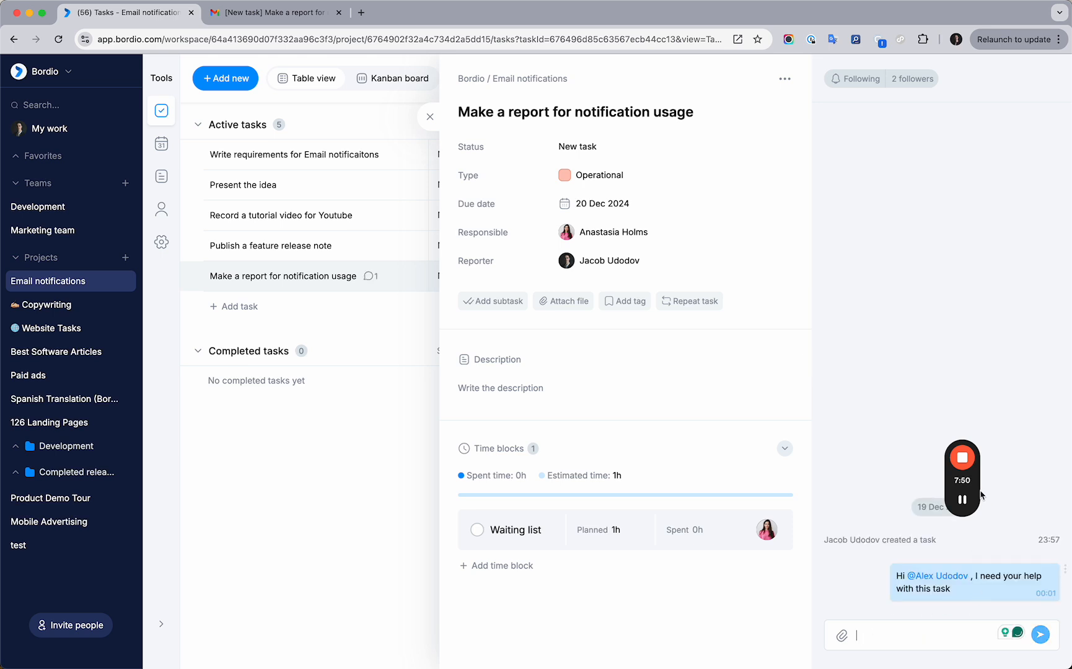
- Set the mentioned teammate's follow option in the task's followers list to Follow all updates
left_click_drag(980, 478, 1036, 366)
left_click(907, 373)
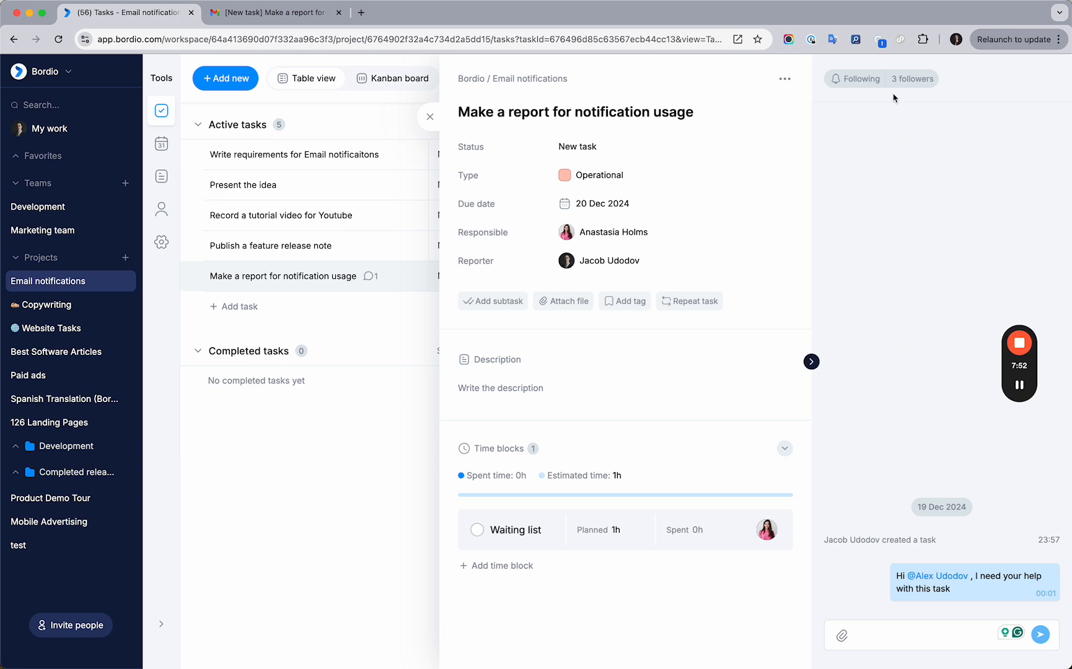
left_click(898, 79)
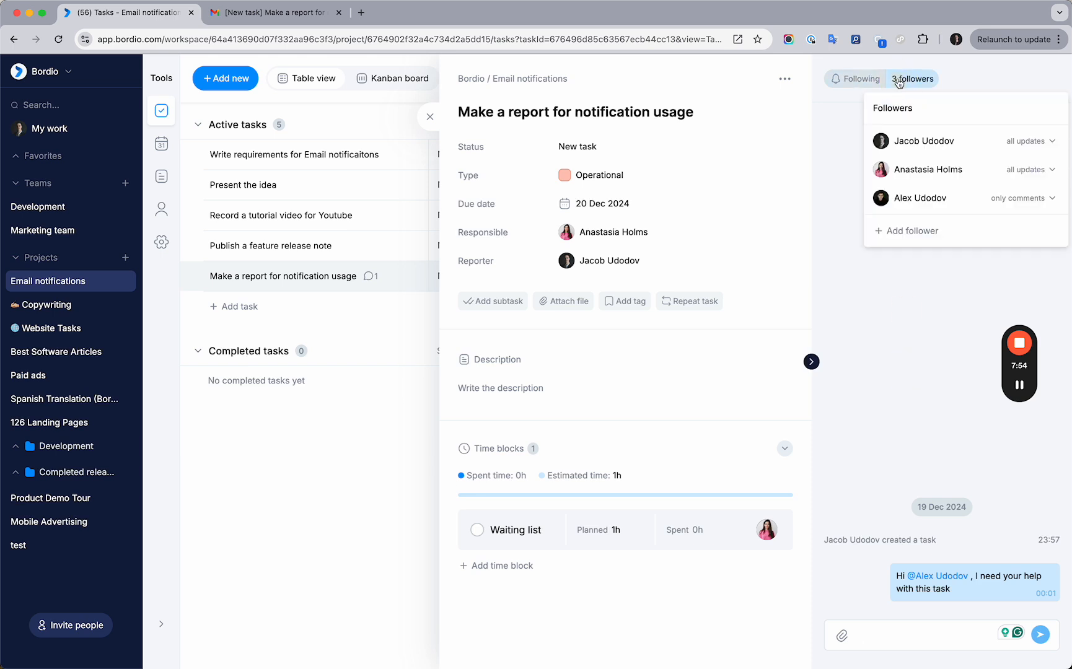
left_click(1021, 199)
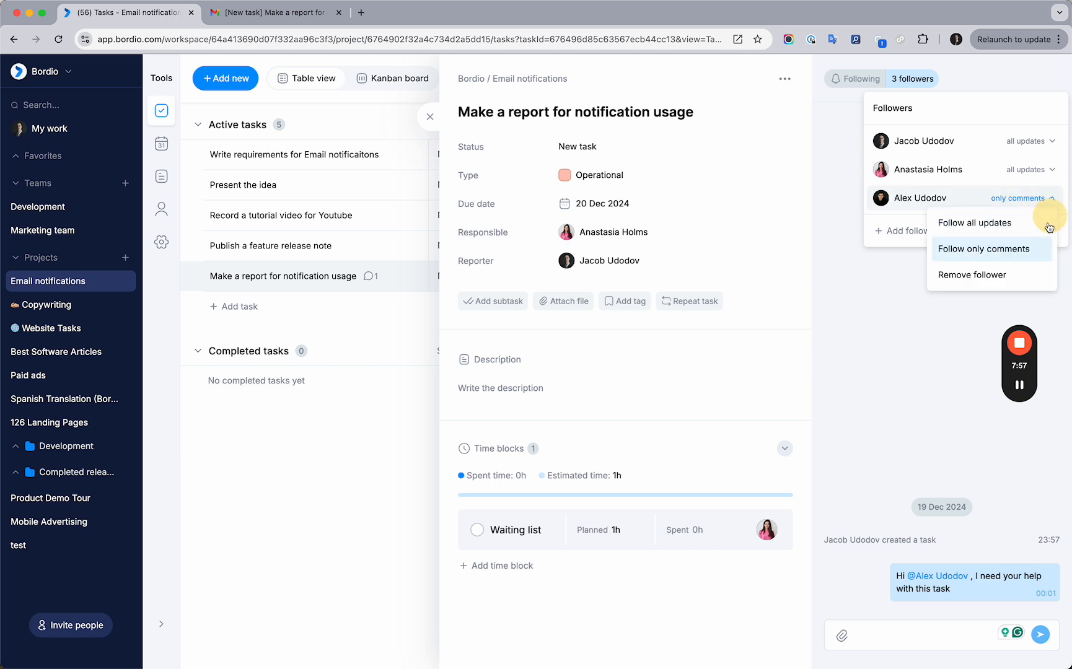
left_click(969, 224)
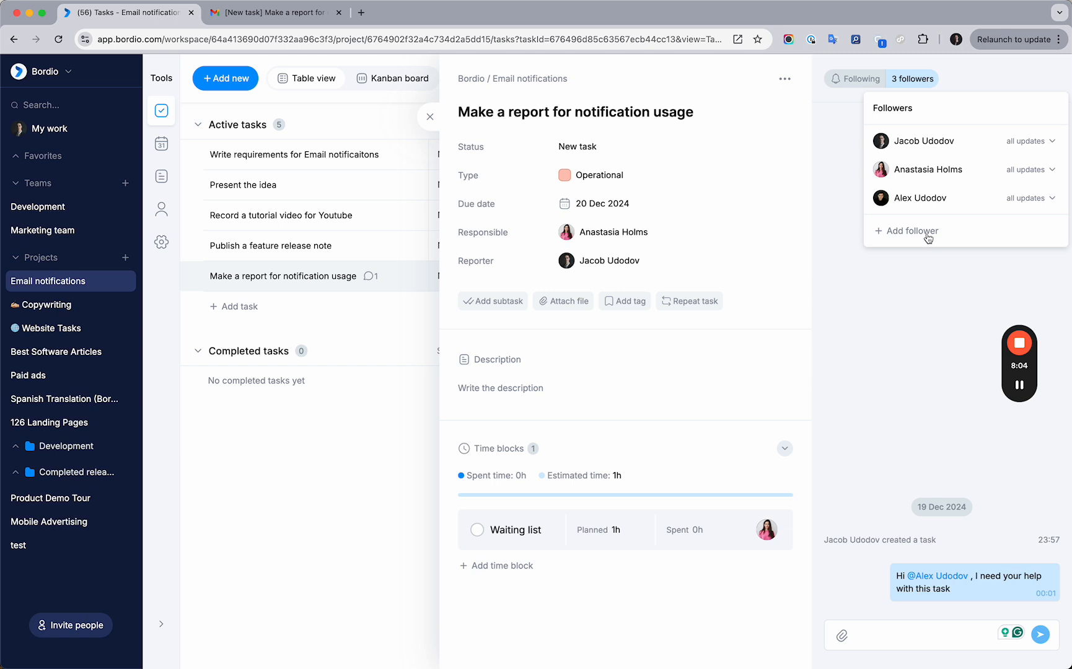
- Examine the followers list, comparing the task's reporter, its responsible person and the teammate added through the comment
left_click_drag(895, 199, 958, 203)
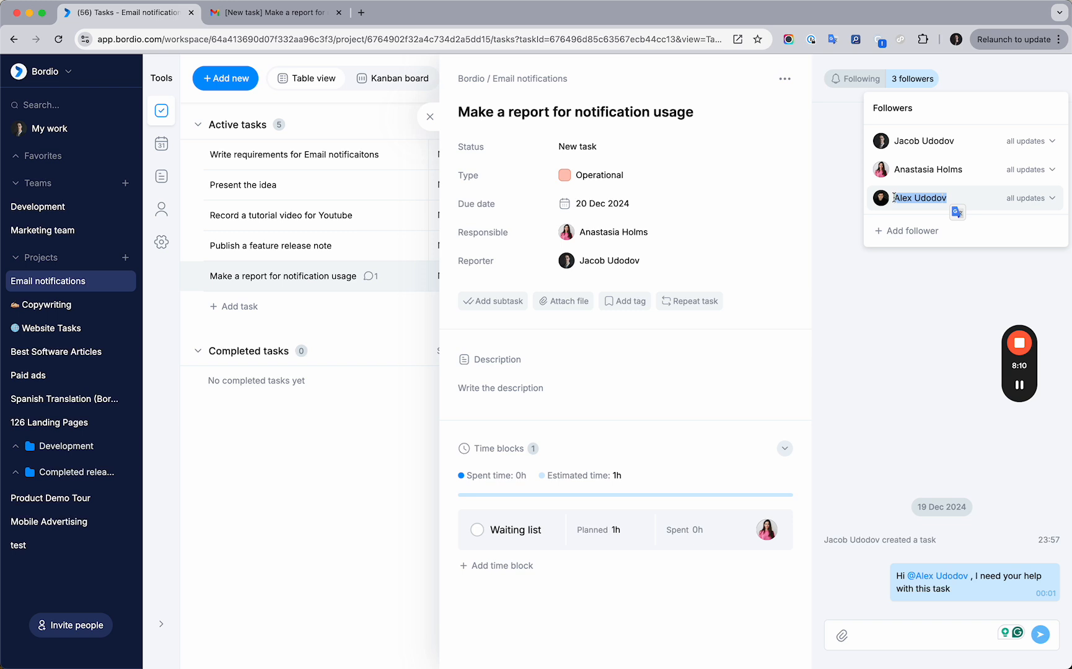
left_click(926, 283)
left_click(926, 283)
left_click(431, 120)
left_click(916, 80)
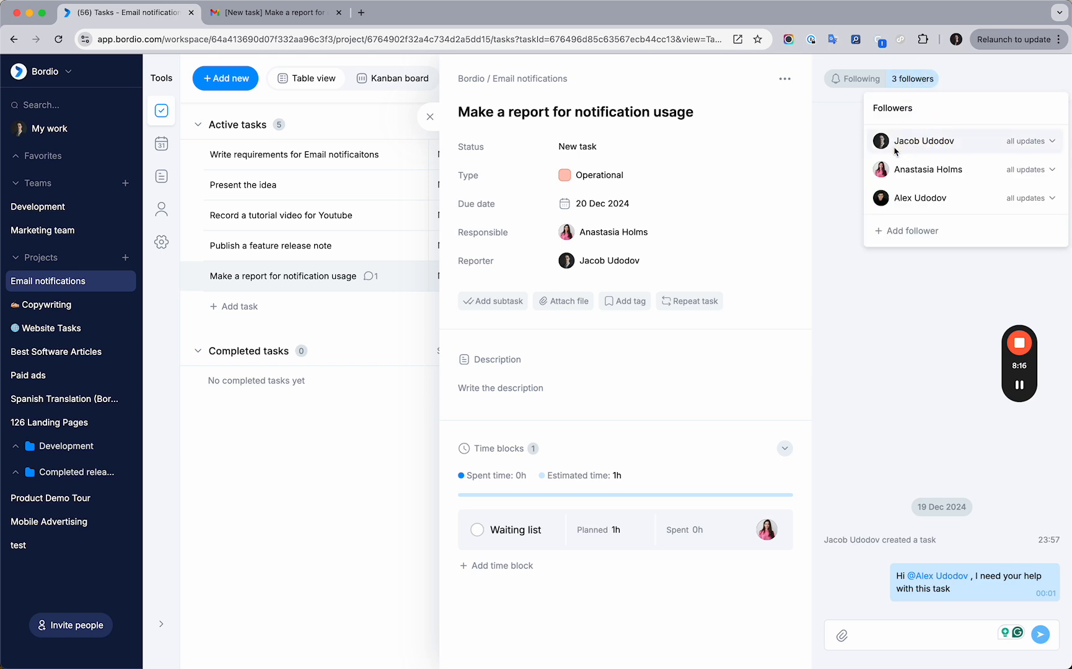
left_click_drag(893, 143, 965, 142)
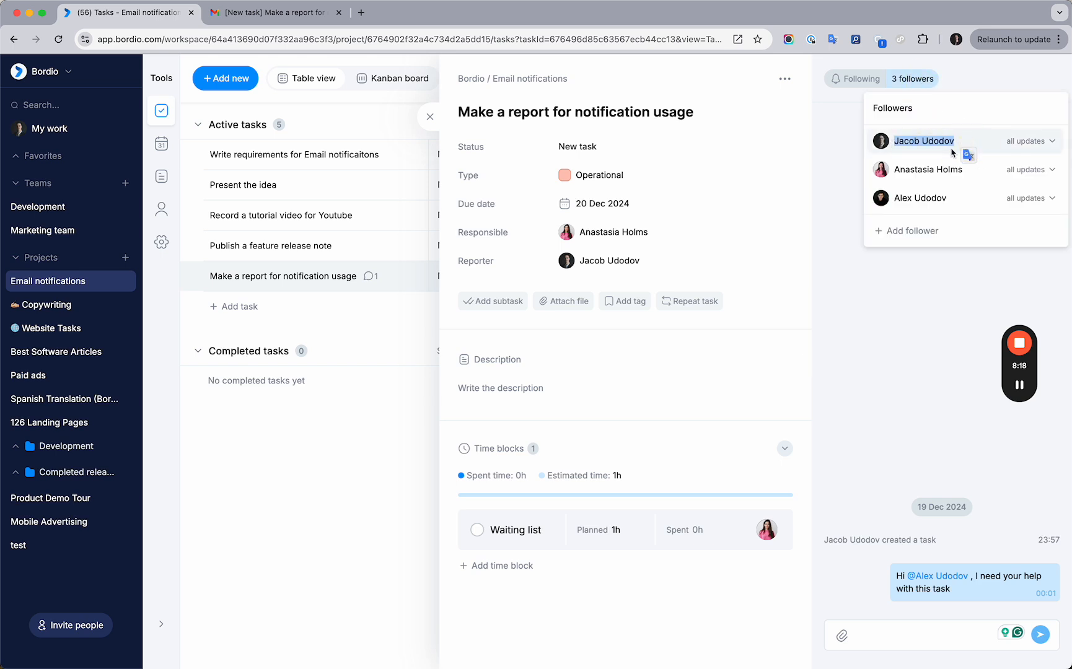
left_click_drag(893, 171, 961, 172)
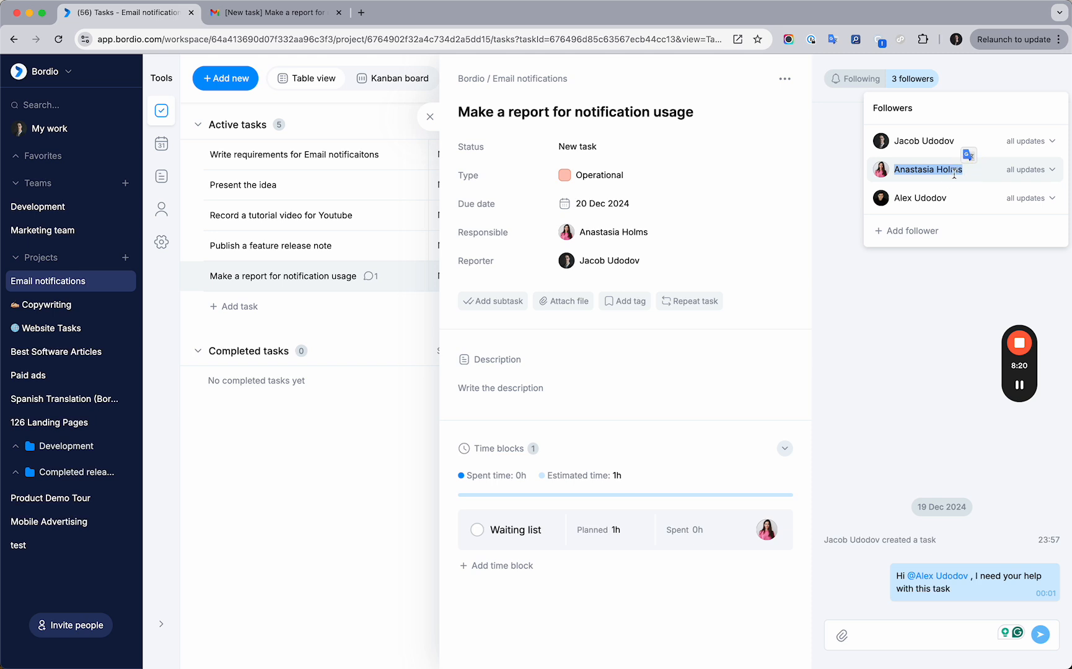
left_click_drag(895, 198, 961, 201)
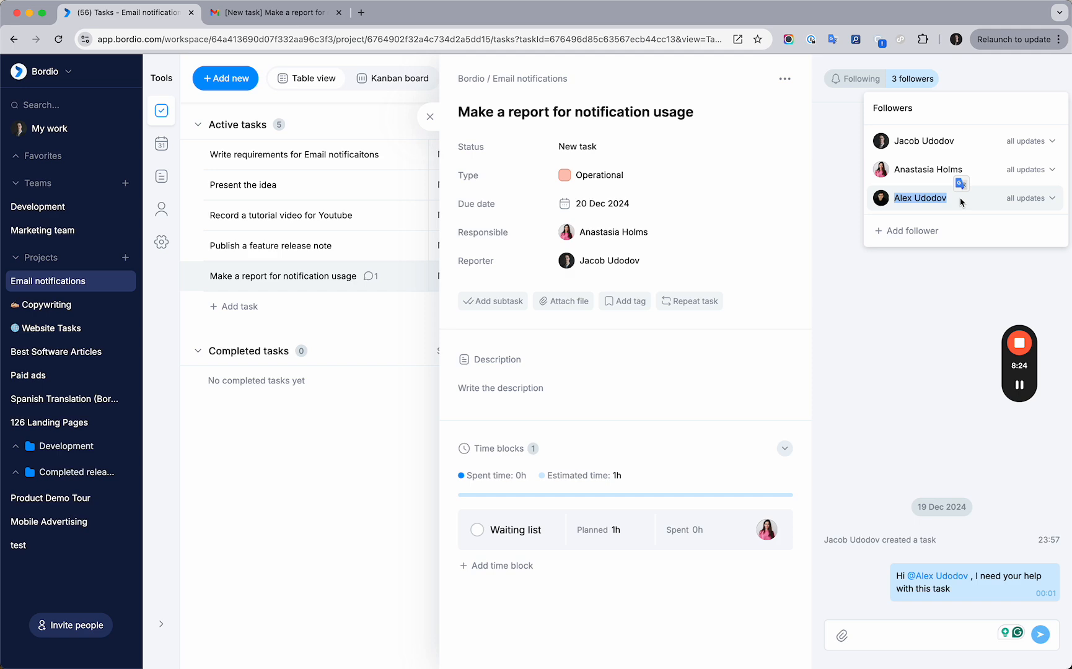
- Return to the project's notification settings, expand Task deleted and compare its assignee and reporter channels with those of Other followers
left_click(157, 242)
left_click(290, 121)
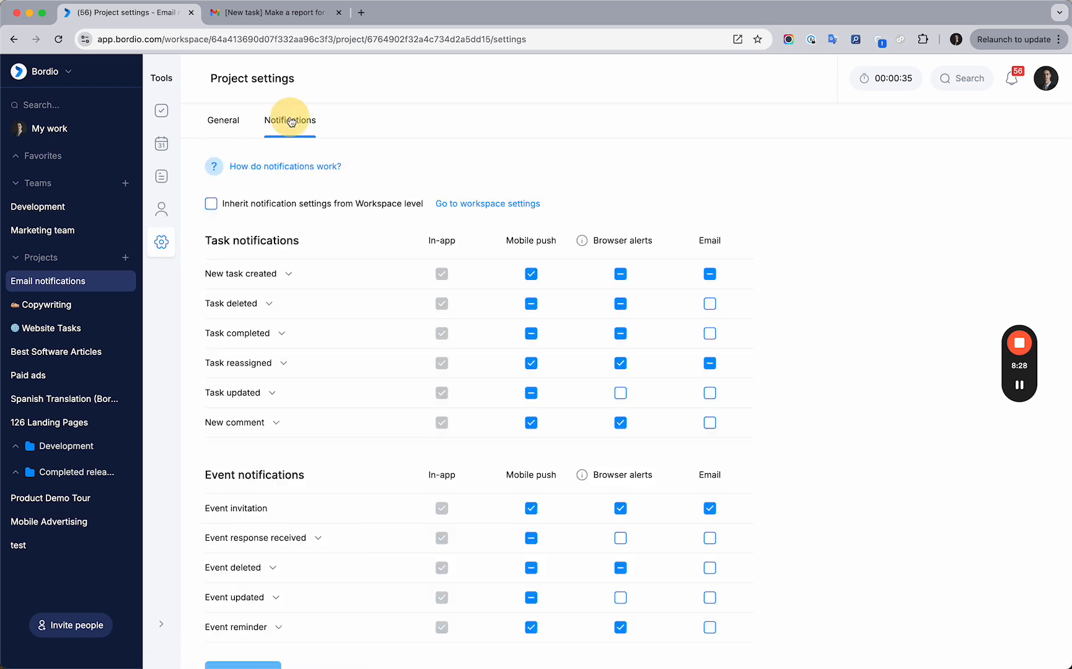
left_click(269, 303)
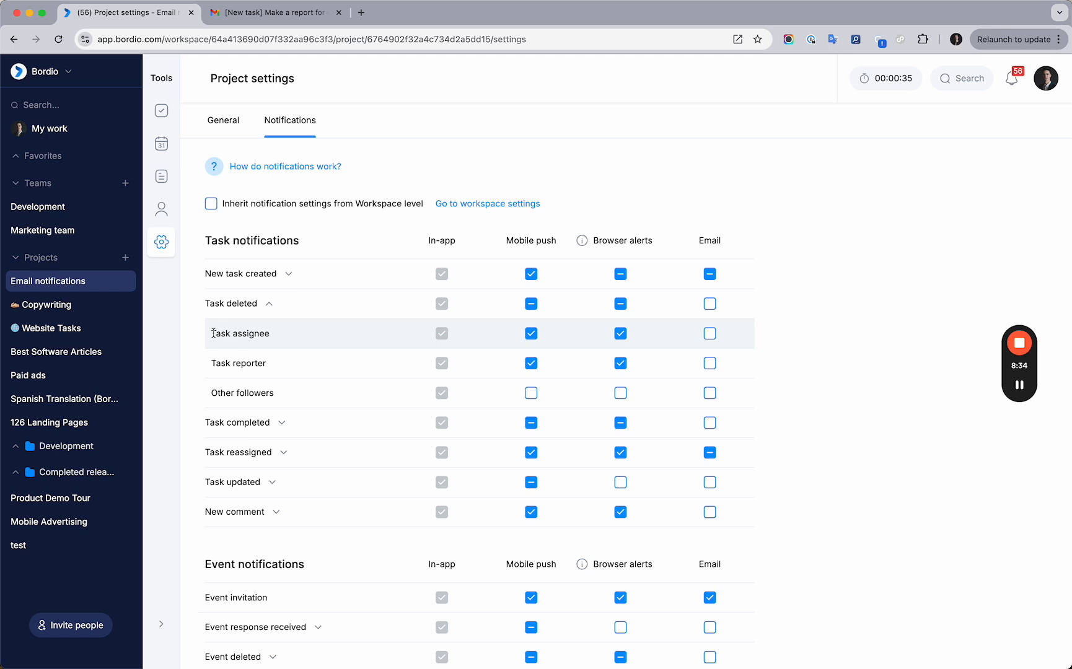
left_click_drag(213, 333, 273, 336)
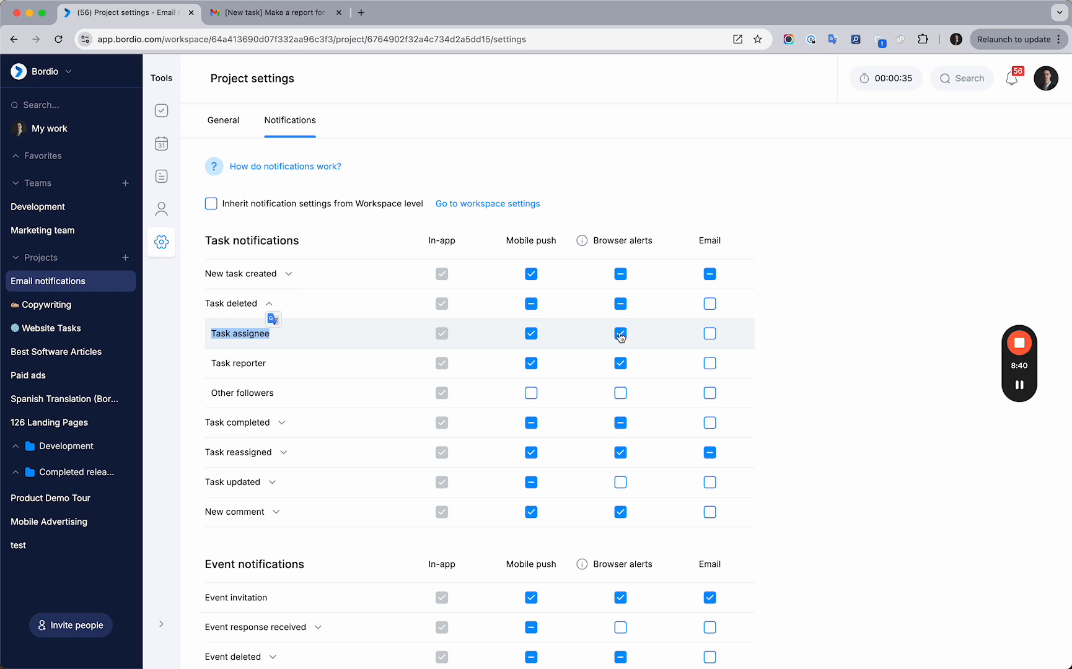
left_click_drag(212, 363, 275, 363)
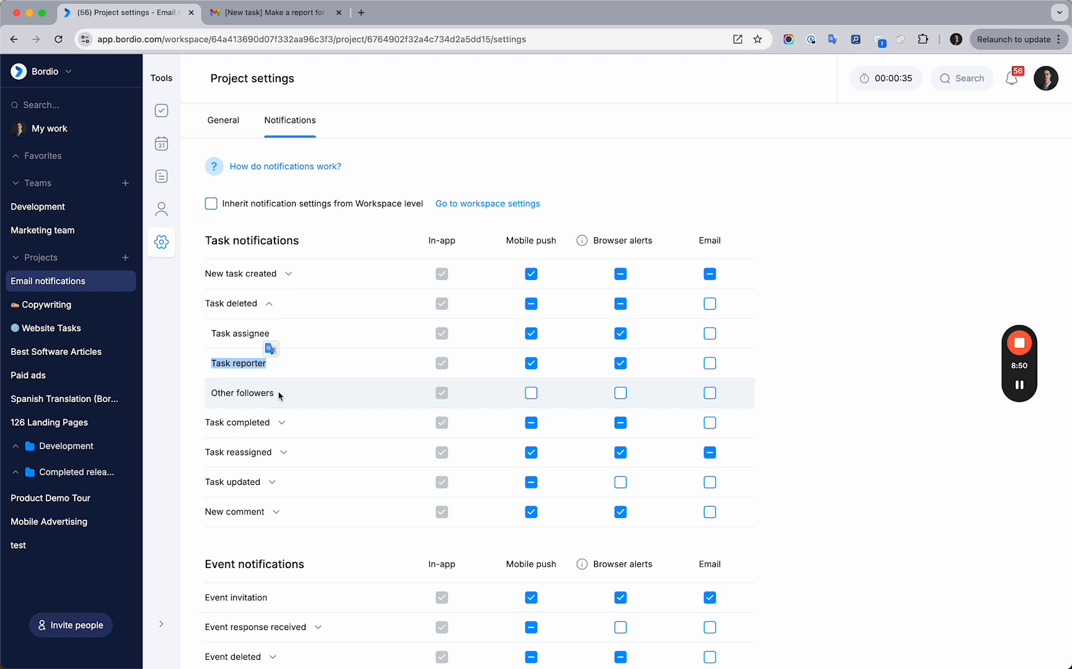
left_click_drag(278, 396, 206, 392)
mouse_move(444, 401)
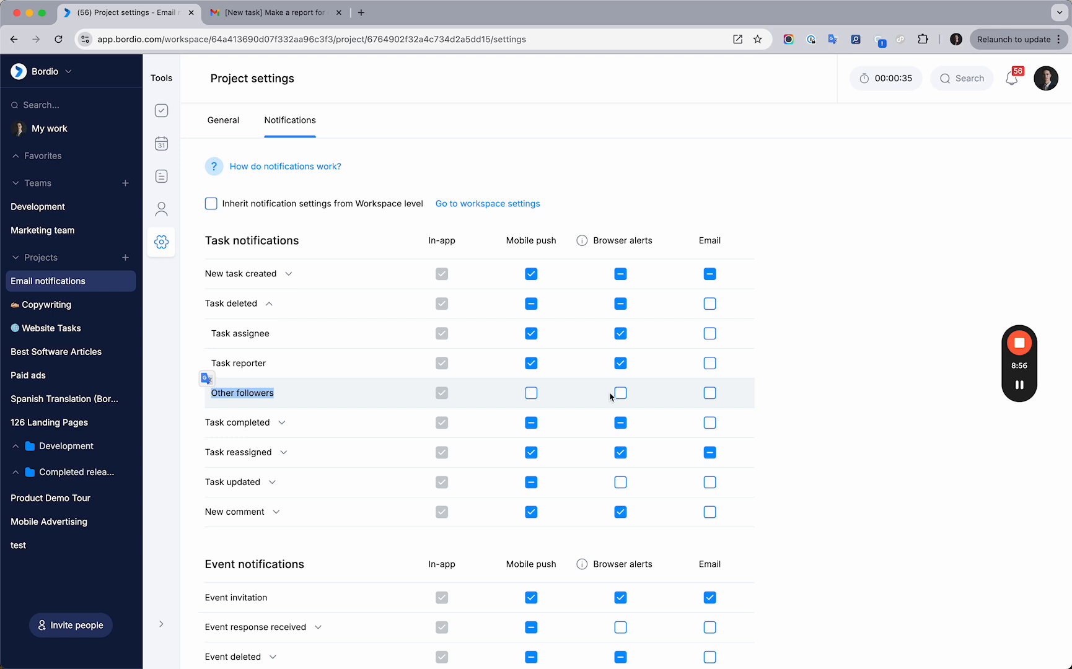
left_click(298, 396)
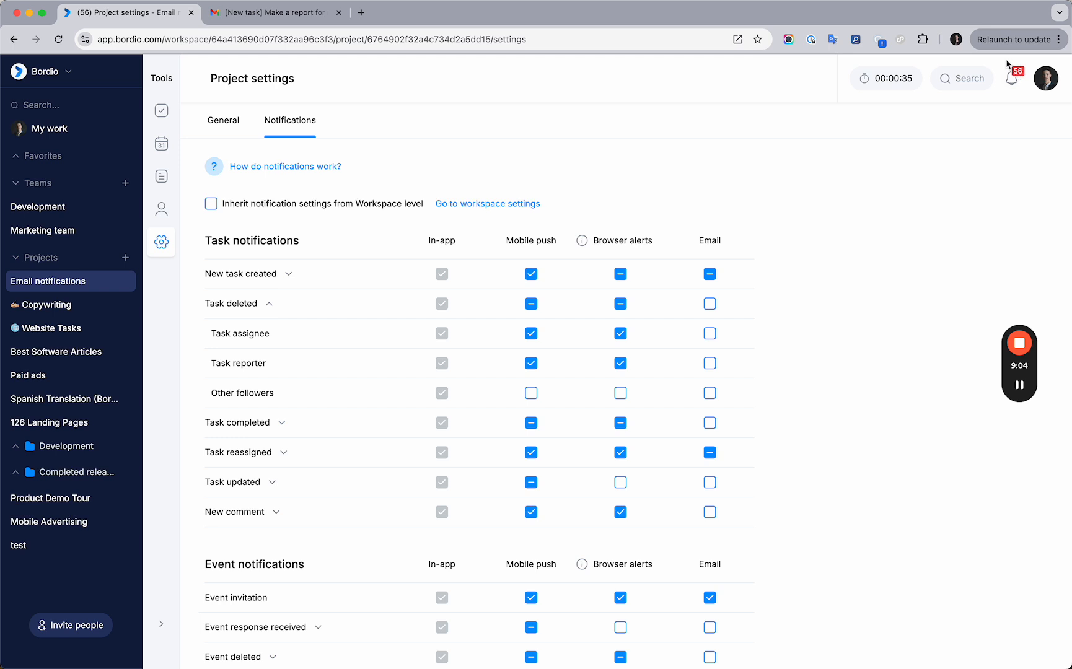
mouse_move(1017, 421)
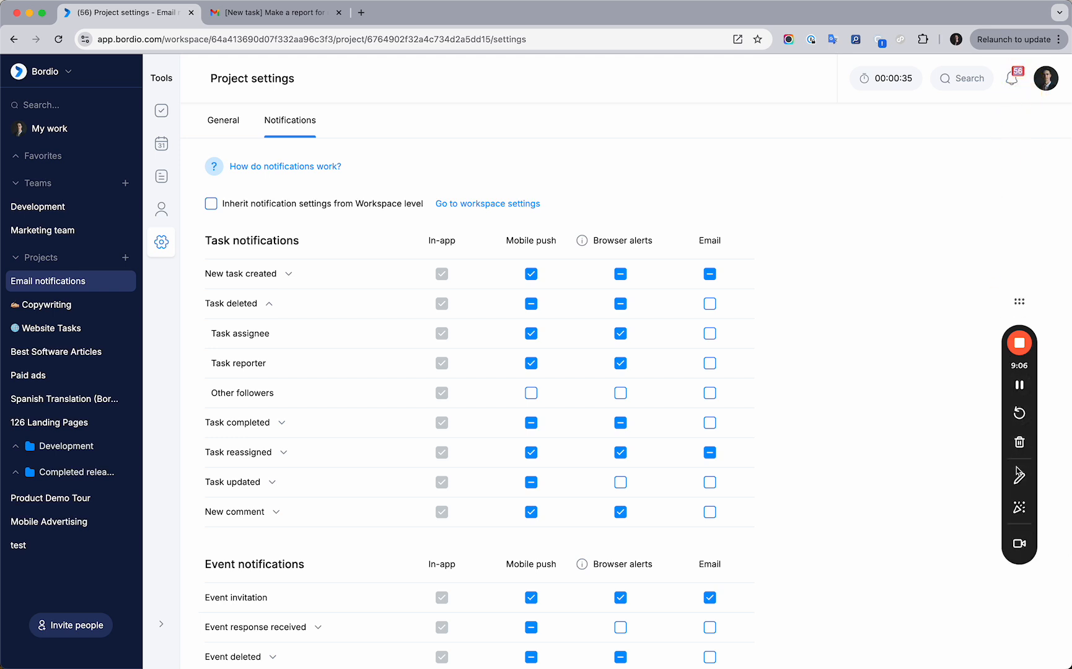
left_click(1019, 478)
mouse_move(1016, 55)
left_mouse_down()
mouse_move(997, 73)
mouse_move(1035, 87)
left_mouse_up()
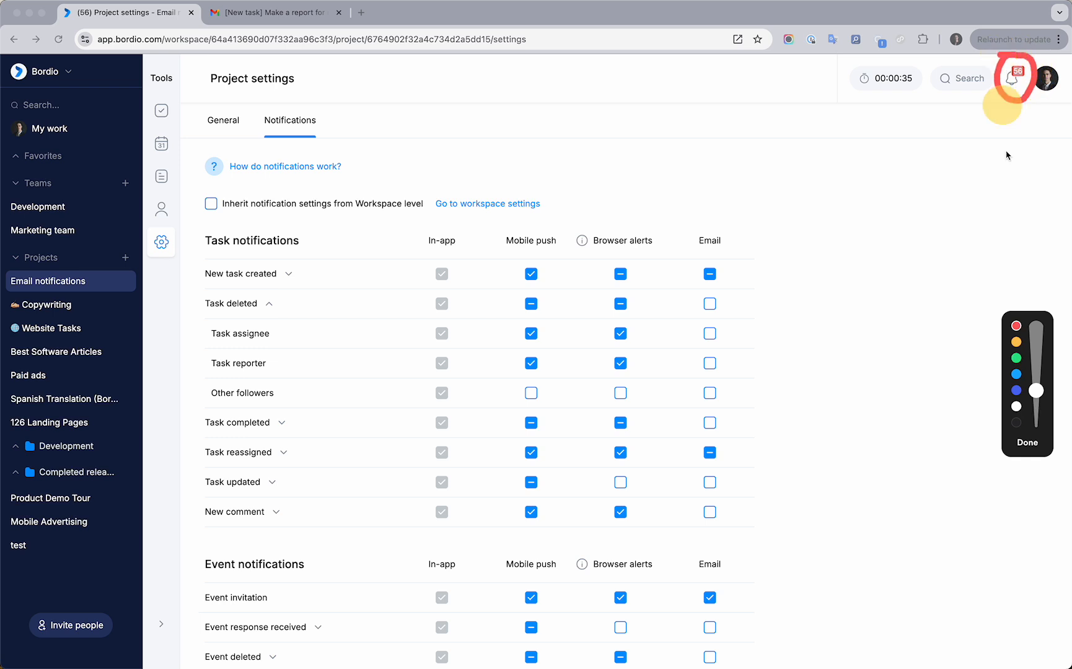
left_click(1027, 442)
left_click(738, 383)
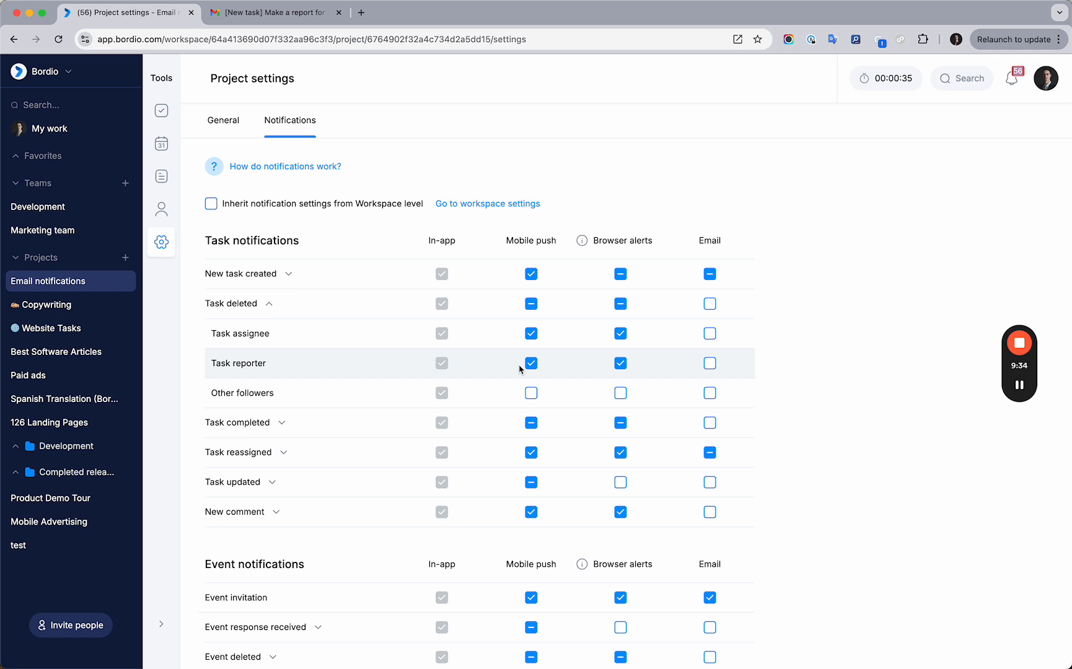
- Expand New task created and compare its assignee and reporter channels with those under Task deleted
left_click(288, 275)
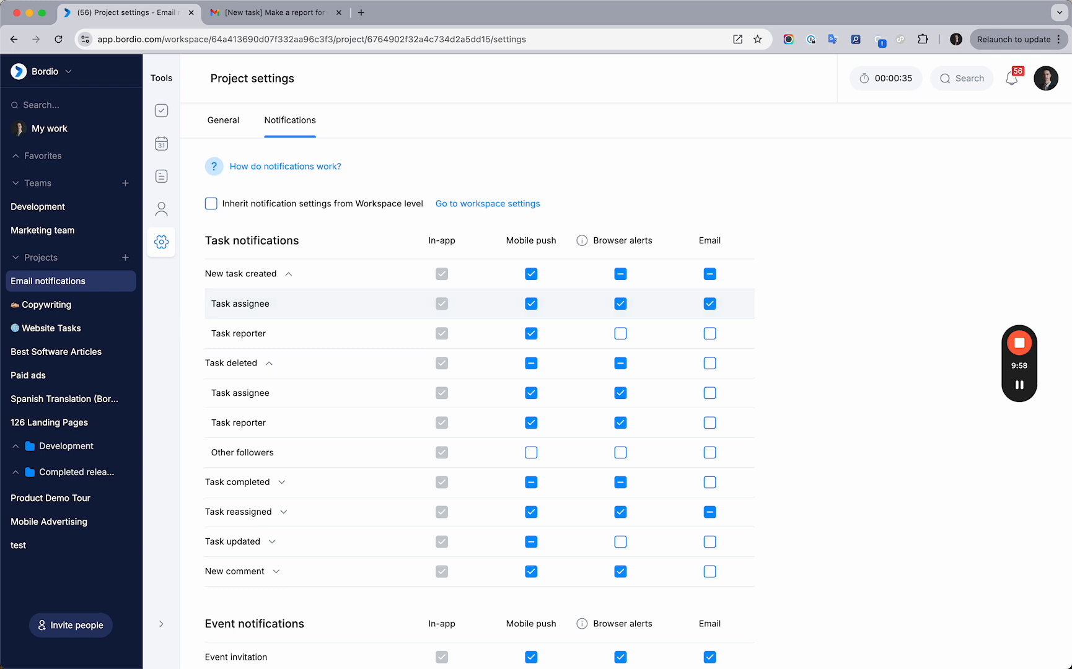
scroll(222, 301, "down", 3)
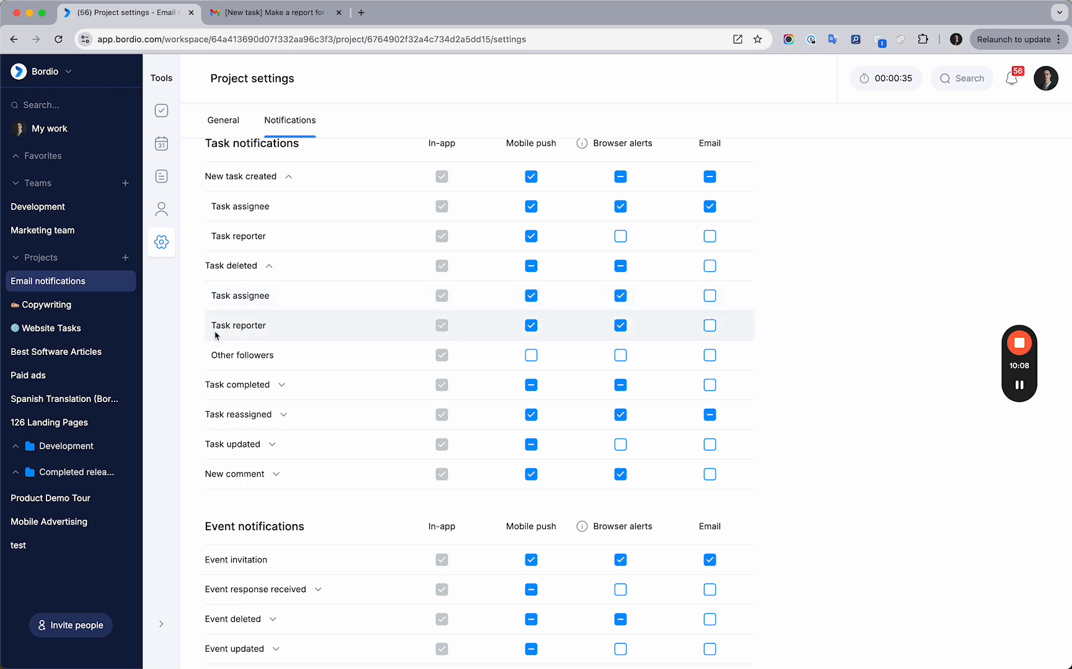
left_click_drag(214, 329, 275, 328)
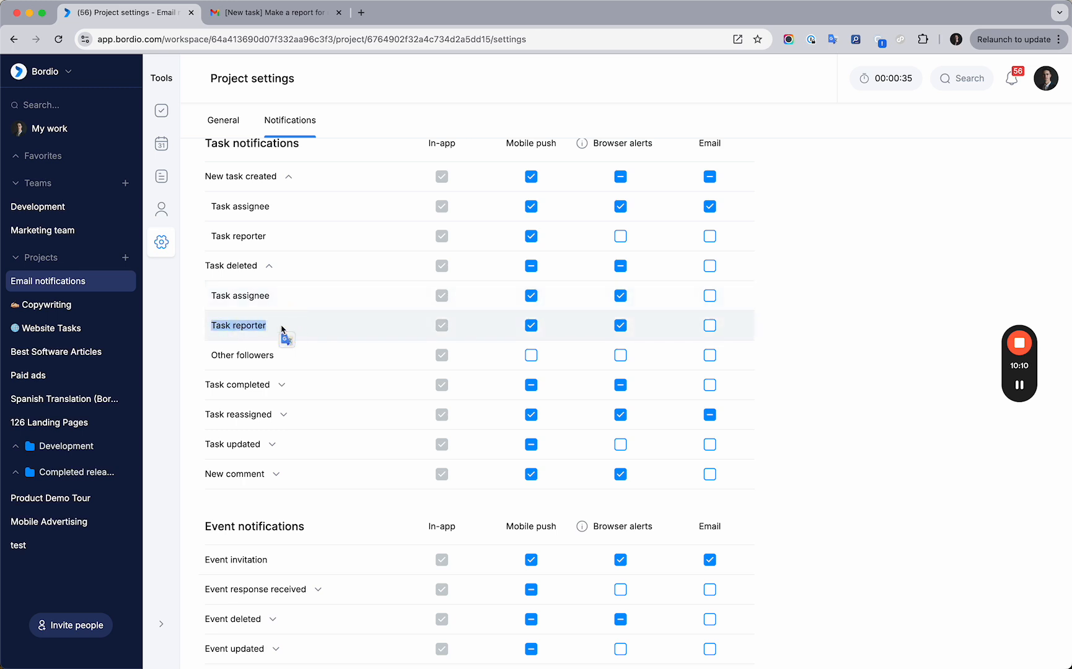
triple_click(221, 322)
scroll(284, 341, "up", 1)
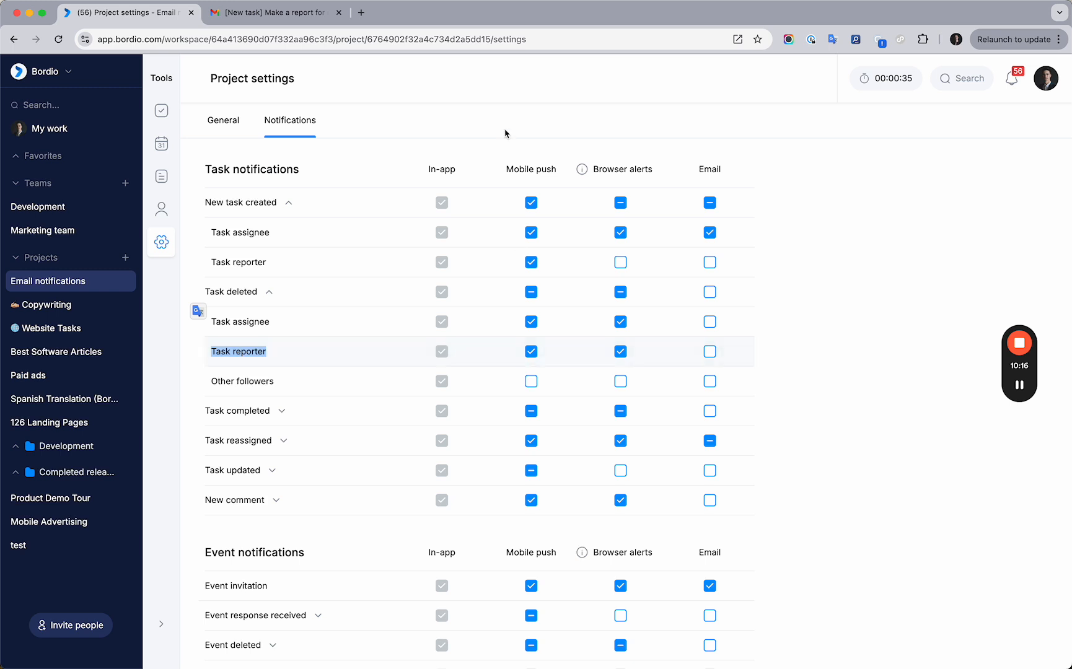
- Enable email notifications for the task reporter under Task deleted
left_click_drag(504, 169, 643, 171)
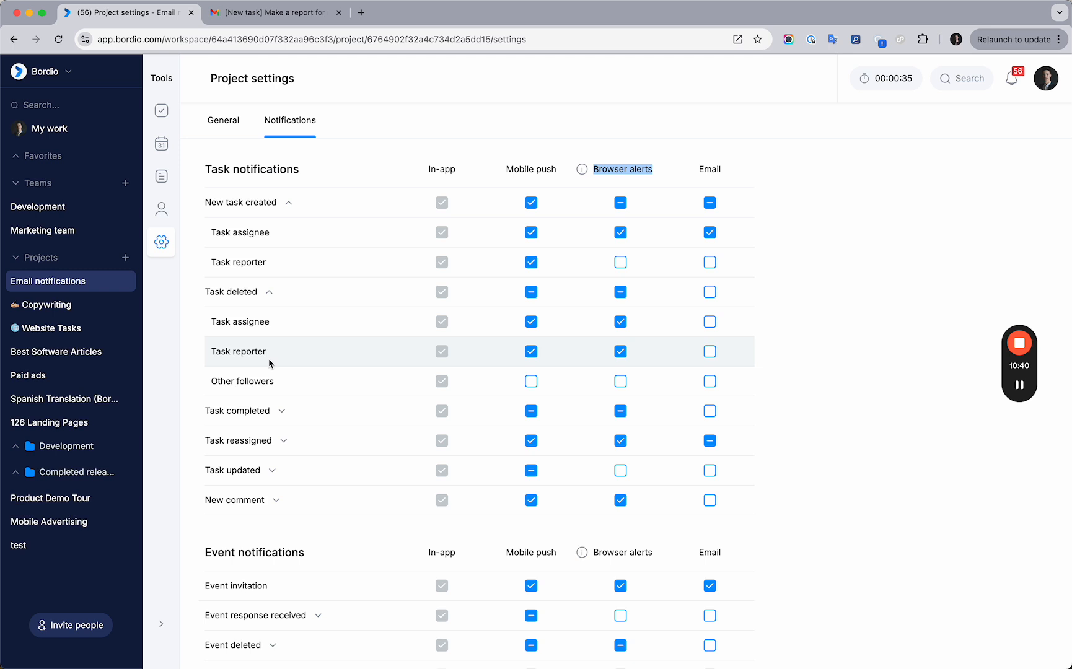
left_click(710, 352)
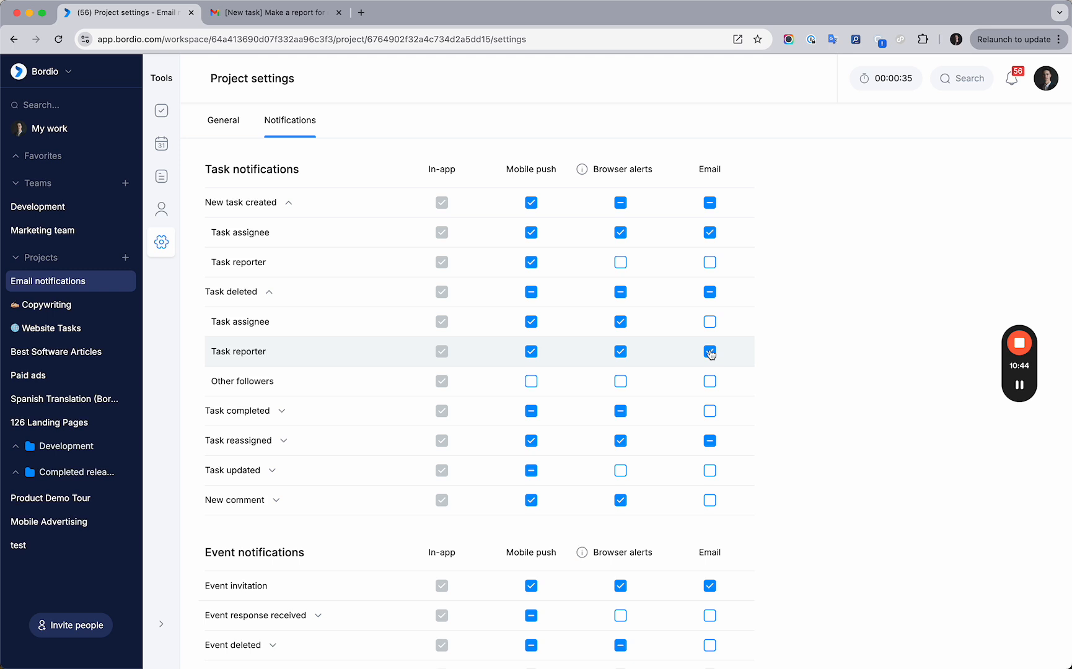
left_click_drag(280, 351, 203, 352)
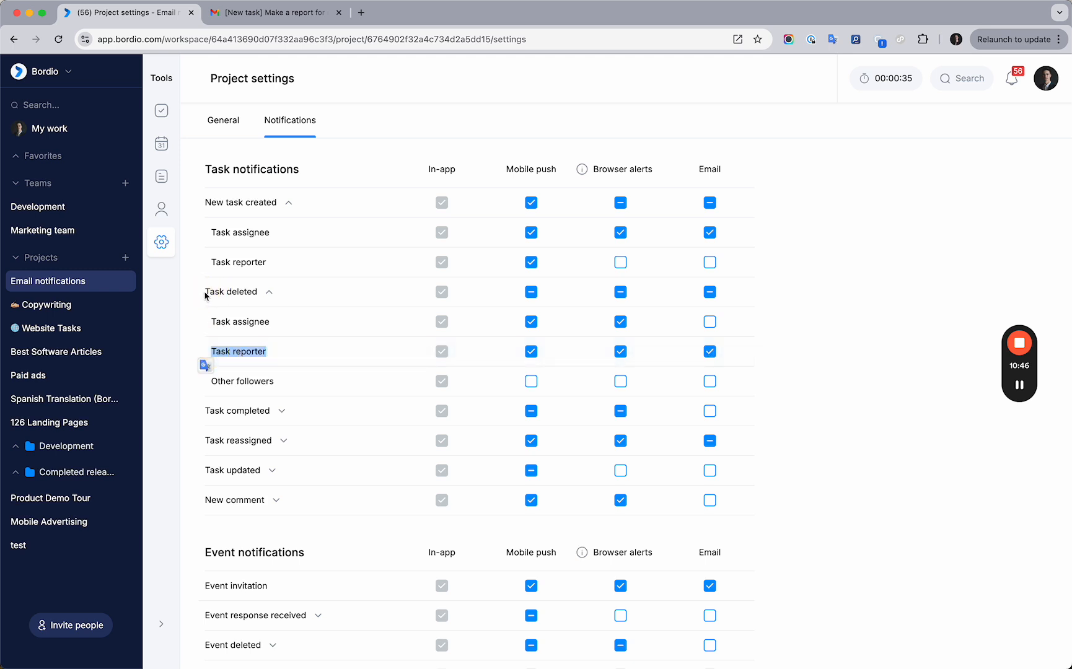
- Open the task "Make a report for notification usage" from the project's task list and examine its reporter and its delete option
left_click(165, 114)
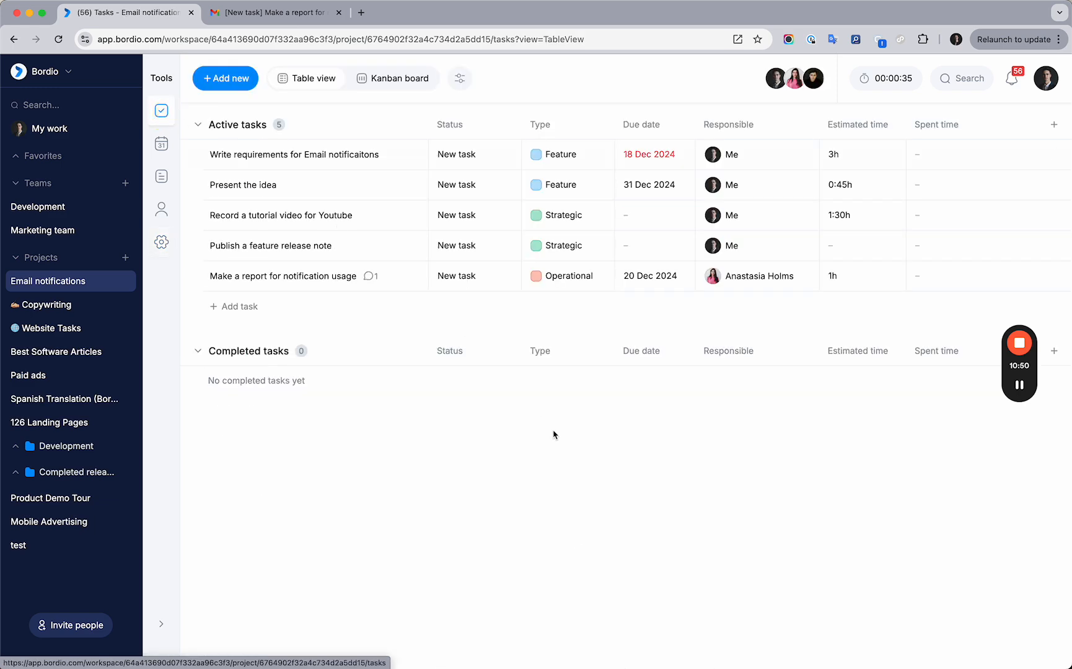
left_click(321, 282)
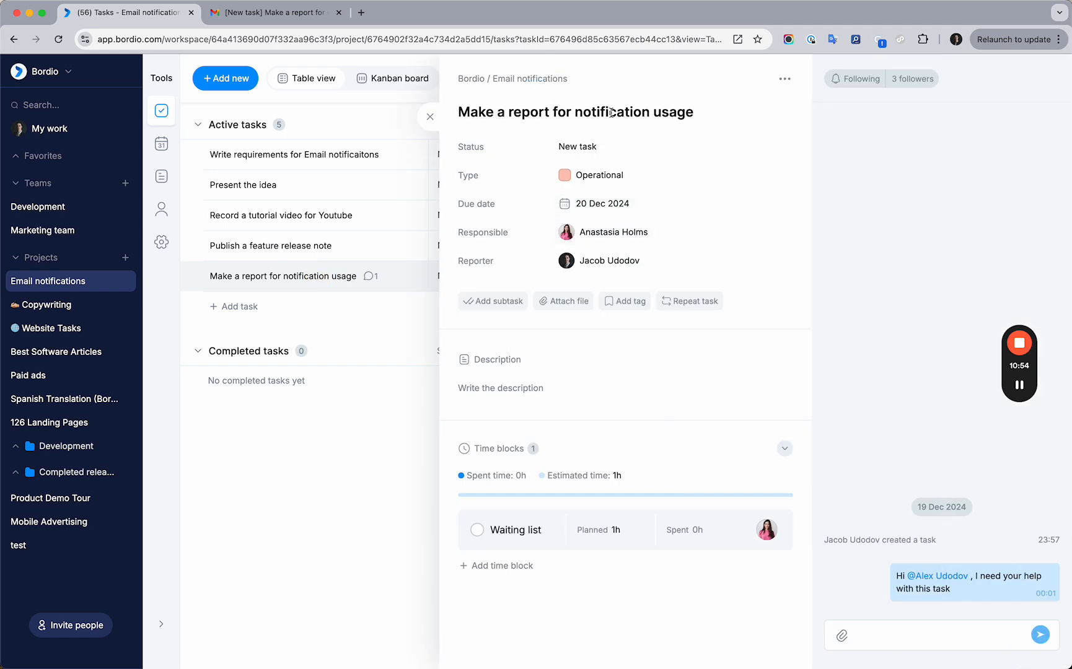
left_click_drag(580, 265, 656, 268)
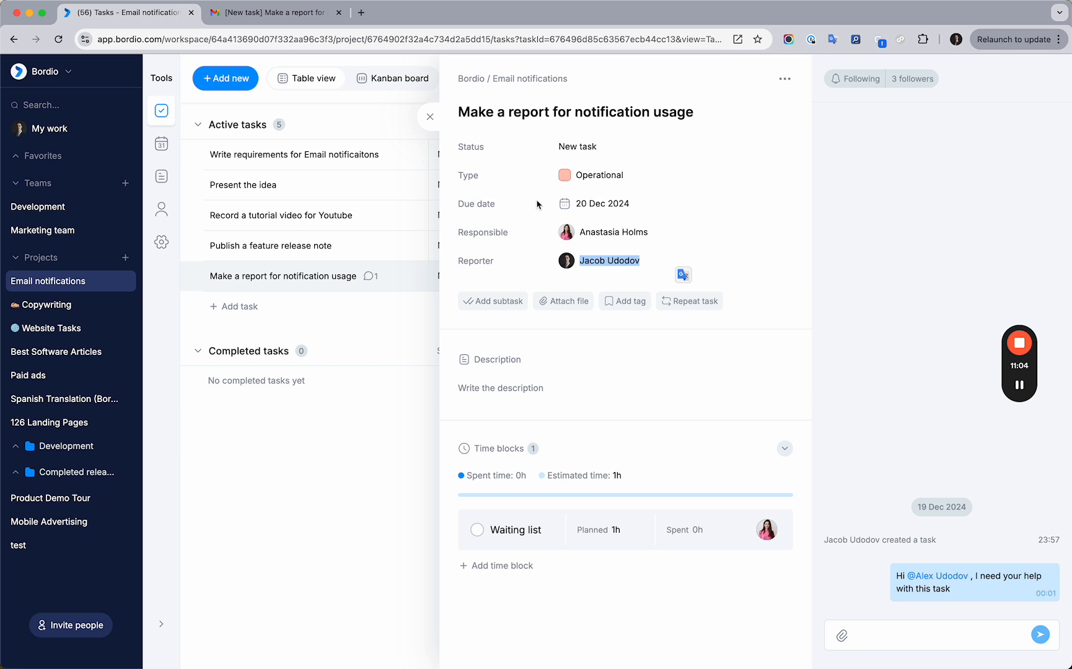
left_click(784, 79)
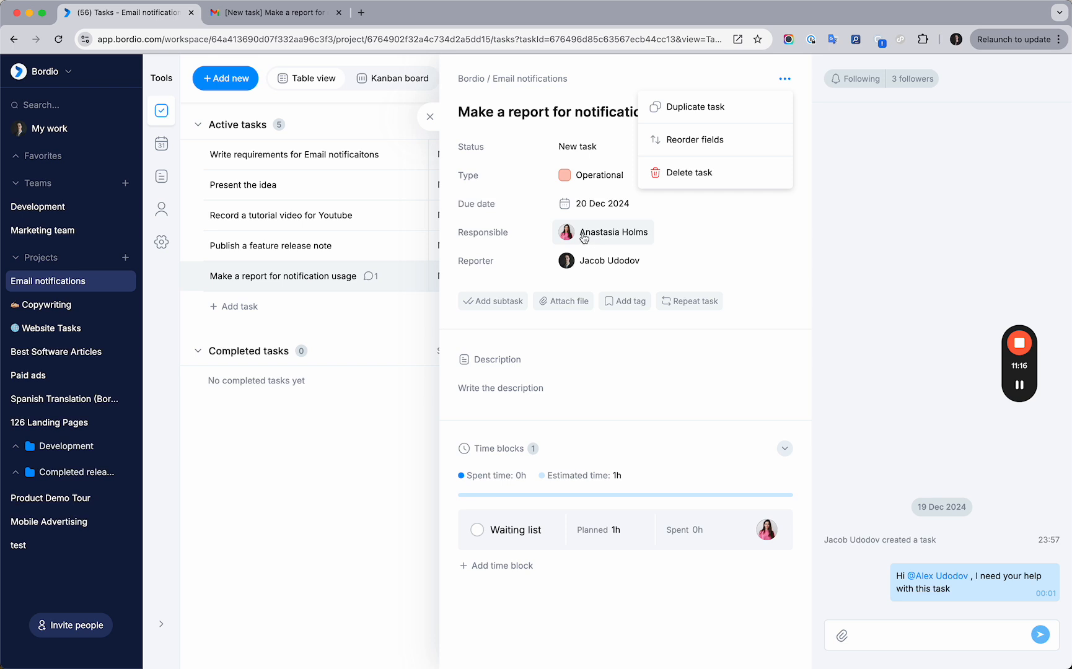
left_click(493, 233)
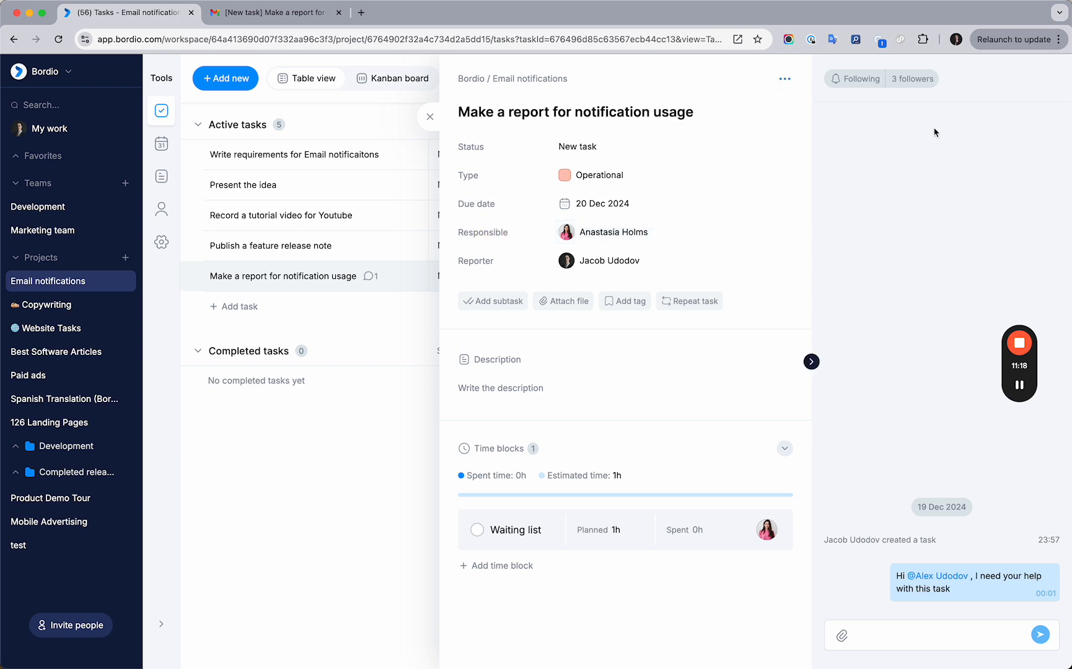
- Check the followers list of the open task and close the task
left_click(914, 92)
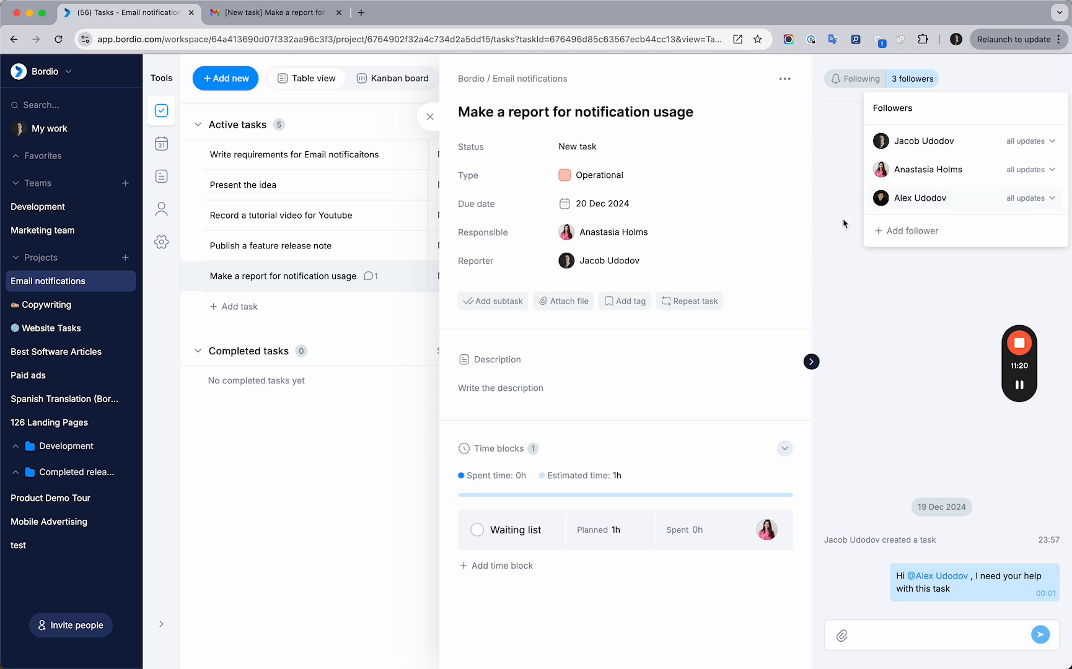
left_click(802, 214)
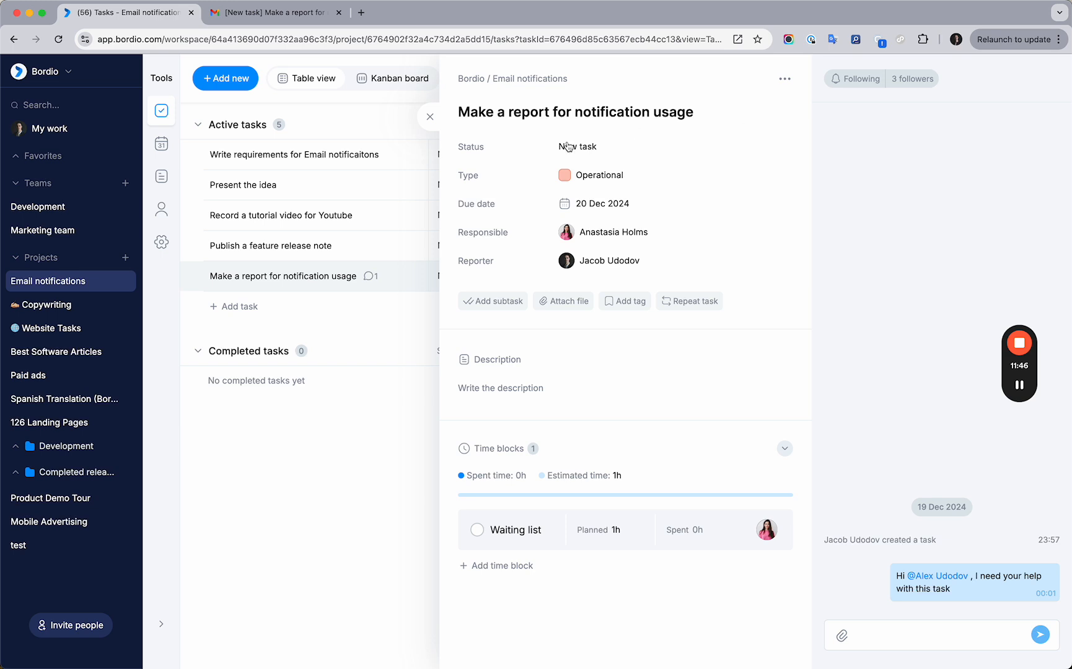
left_click(429, 117)
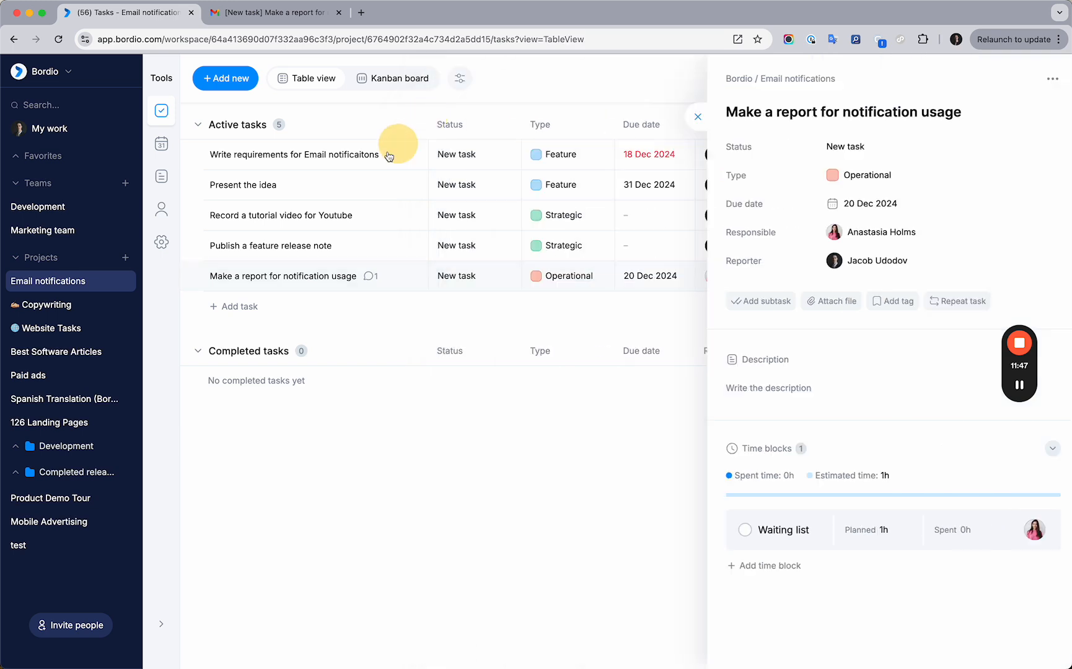
- In the project's notification settings, expand Task completed and enable email notifications for the task reporter
left_click(161, 241)
left_click(290, 121)
scroll(474, 291, "down", 2)
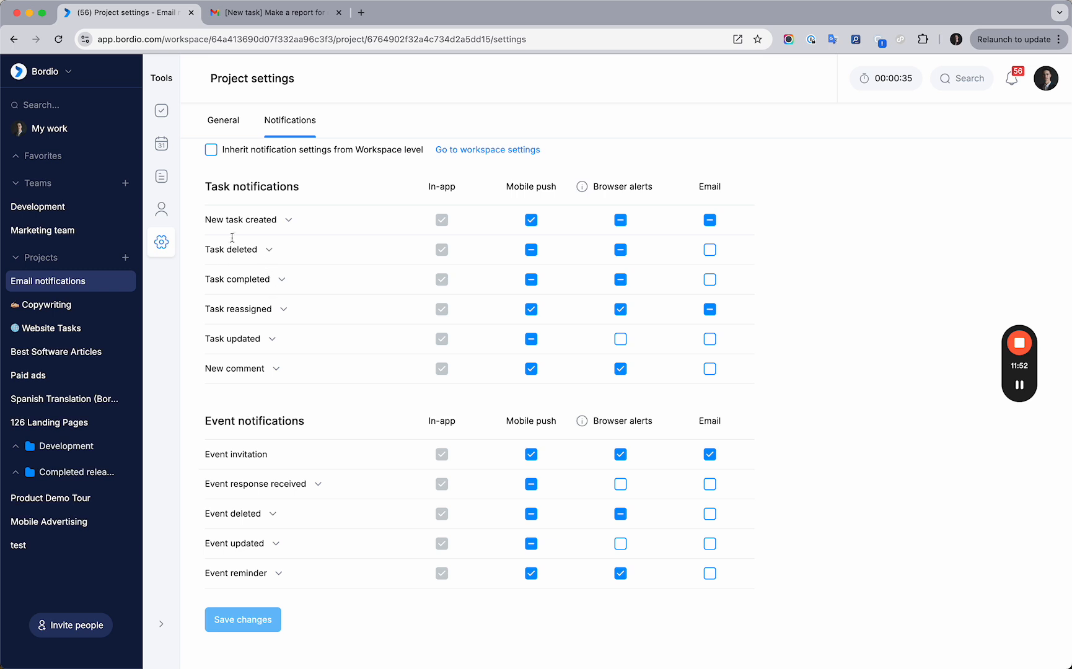
left_click(284, 283)
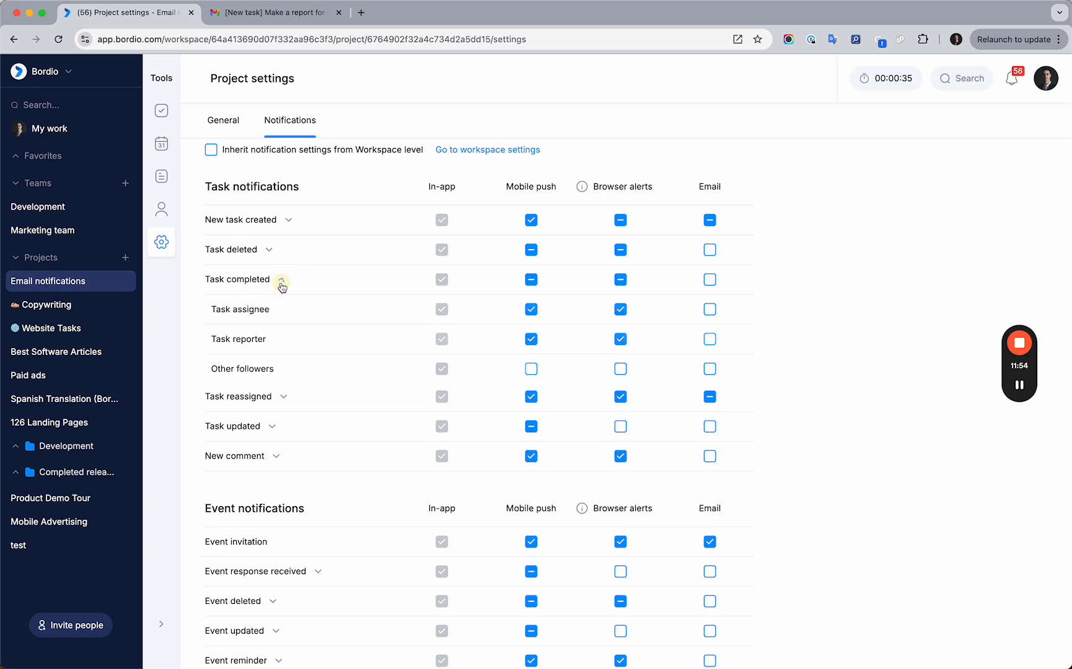
left_click_drag(211, 311, 270, 309)
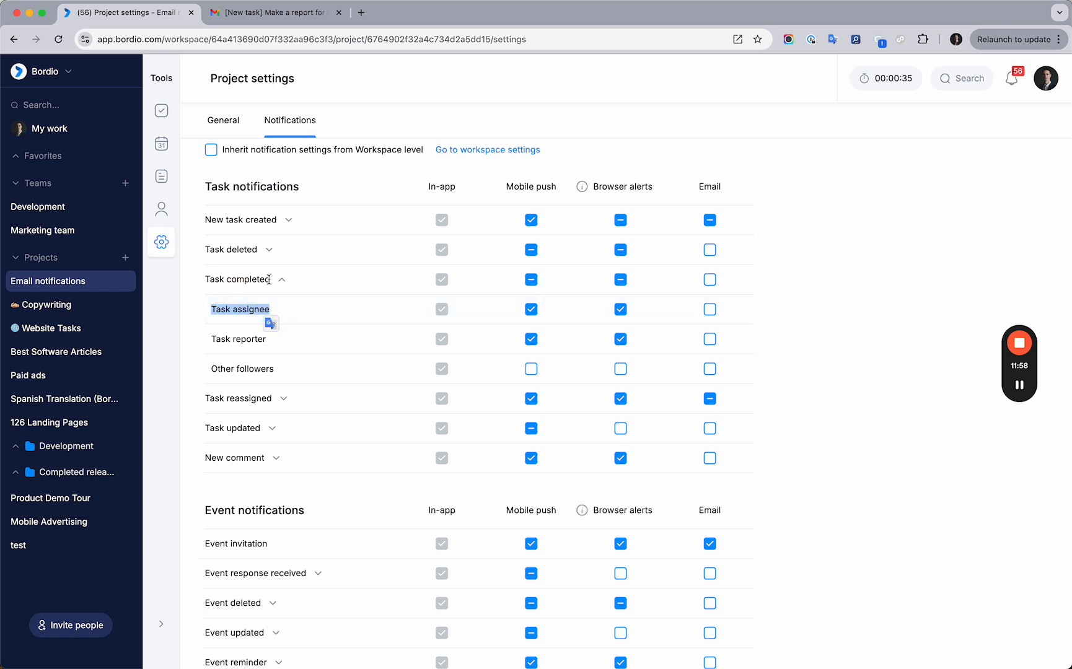
left_click_drag(275, 341, 221, 340)
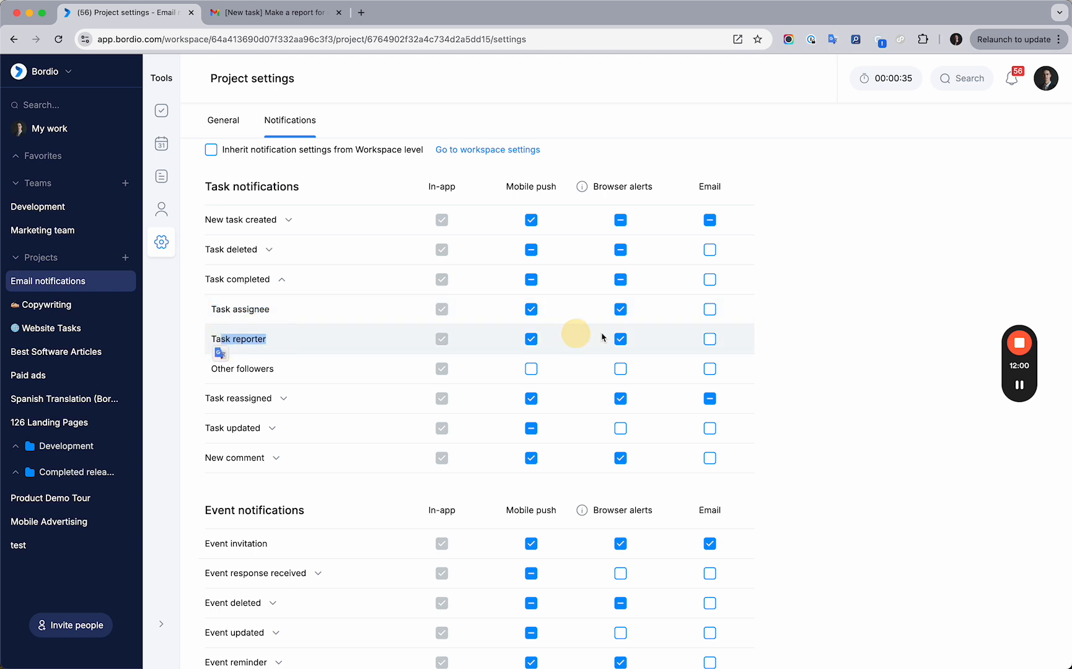
left_click(710, 340)
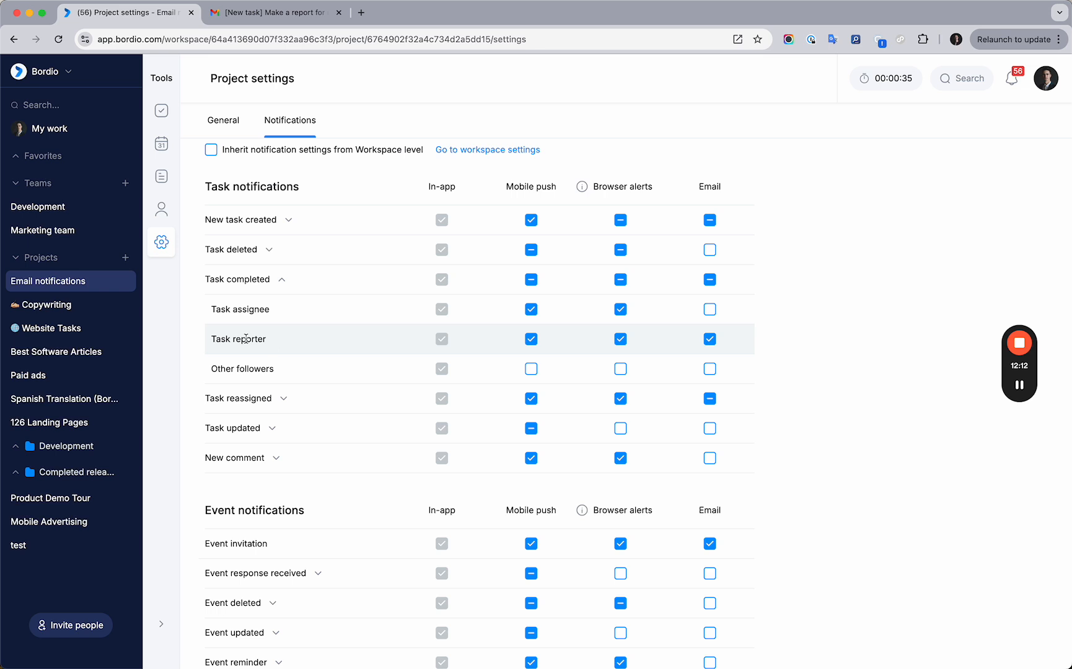
left_click_drag(211, 339, 280, 345)
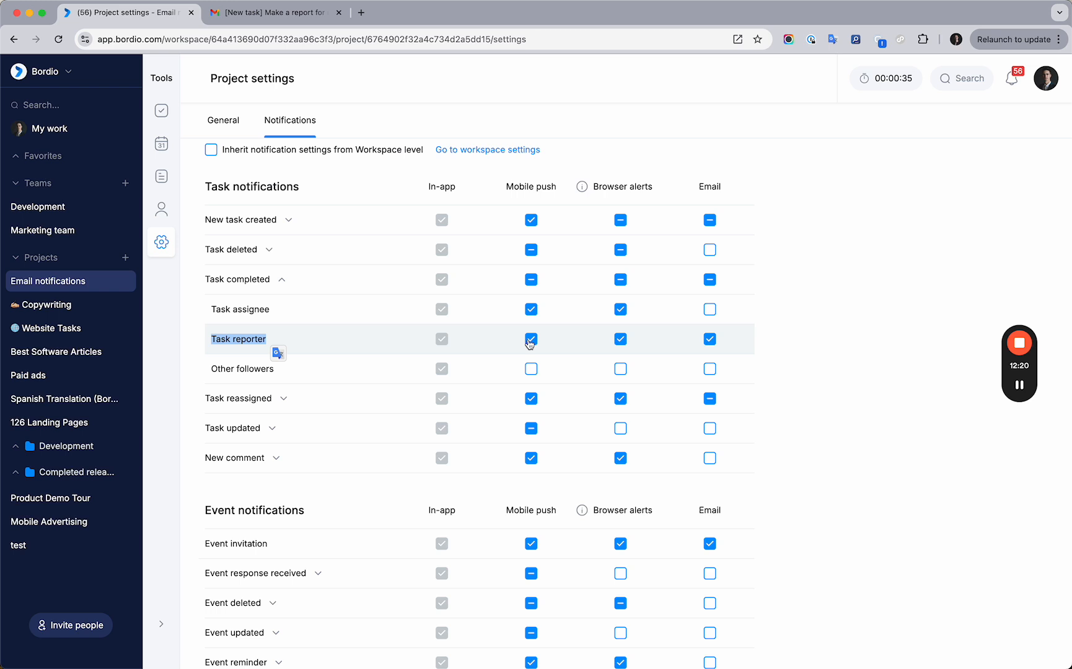
- Expand Task updated and compare the notification channels of the task assignee, task reporter and other followers
left_click(275, 429)
scroll(347, 434, "down", 2)
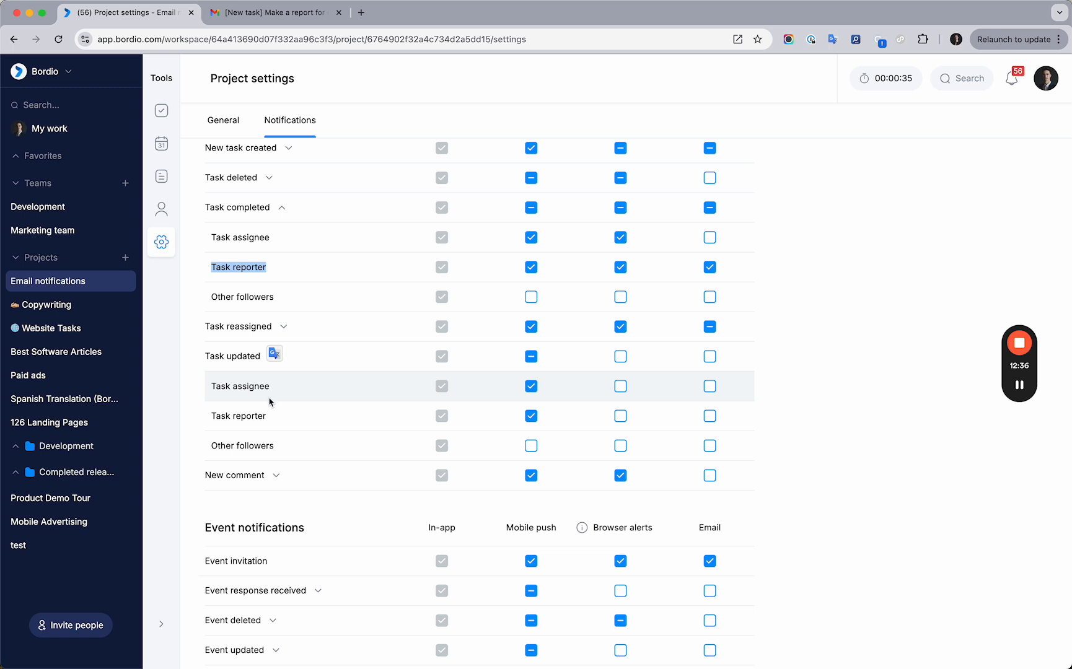
scroll(270, 402, "up", 1)
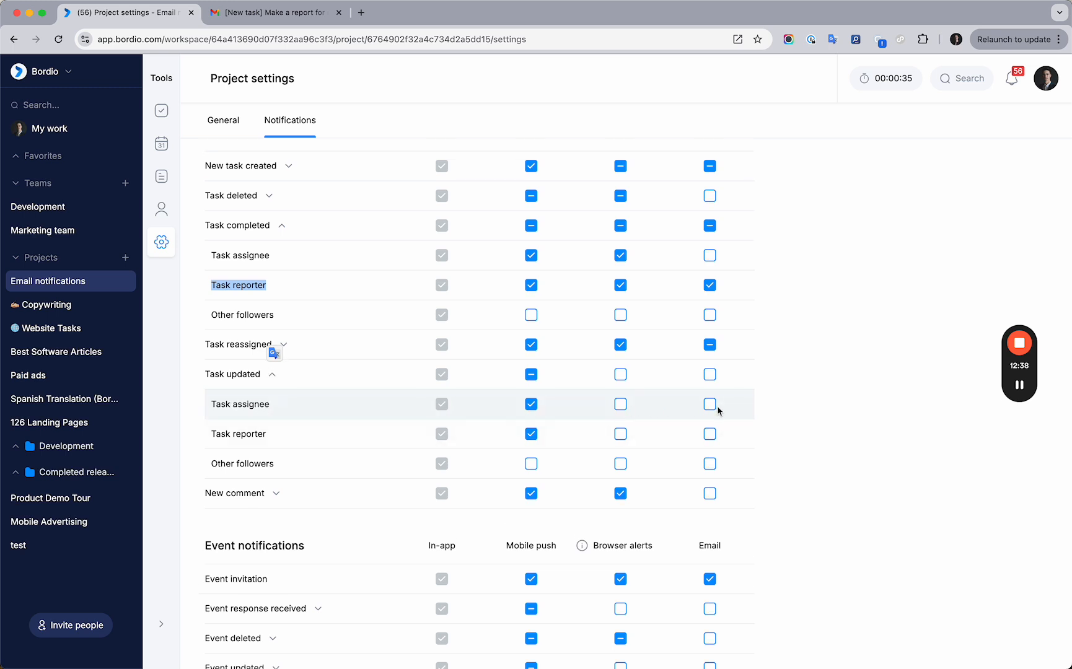
scroll(713, 412, "up", 2)
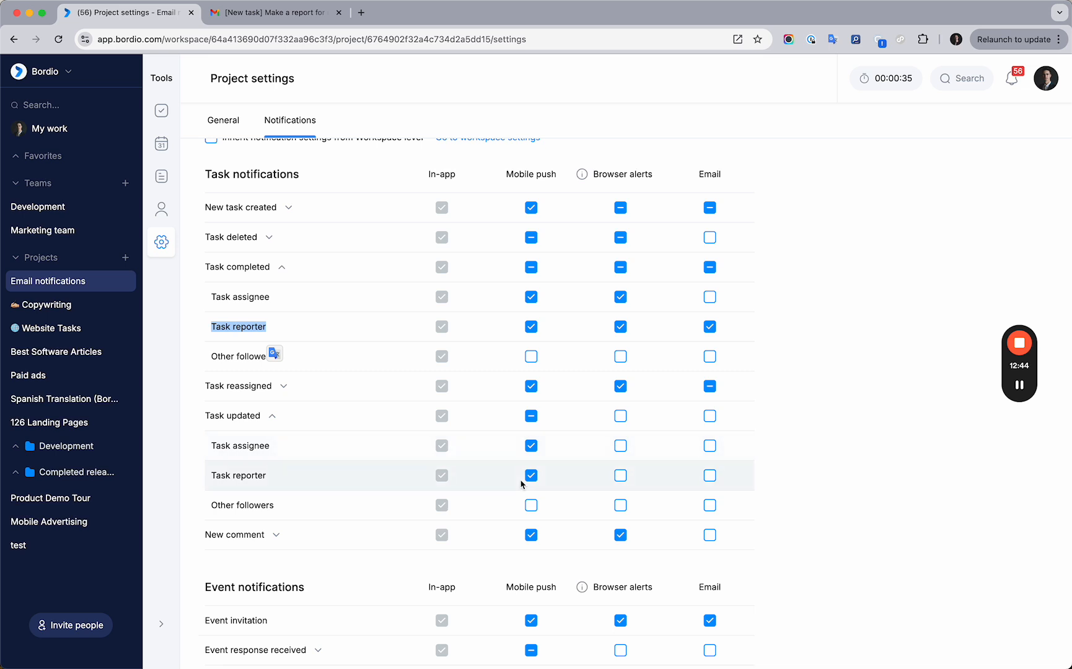
scroll(521, 483, "down", 3)
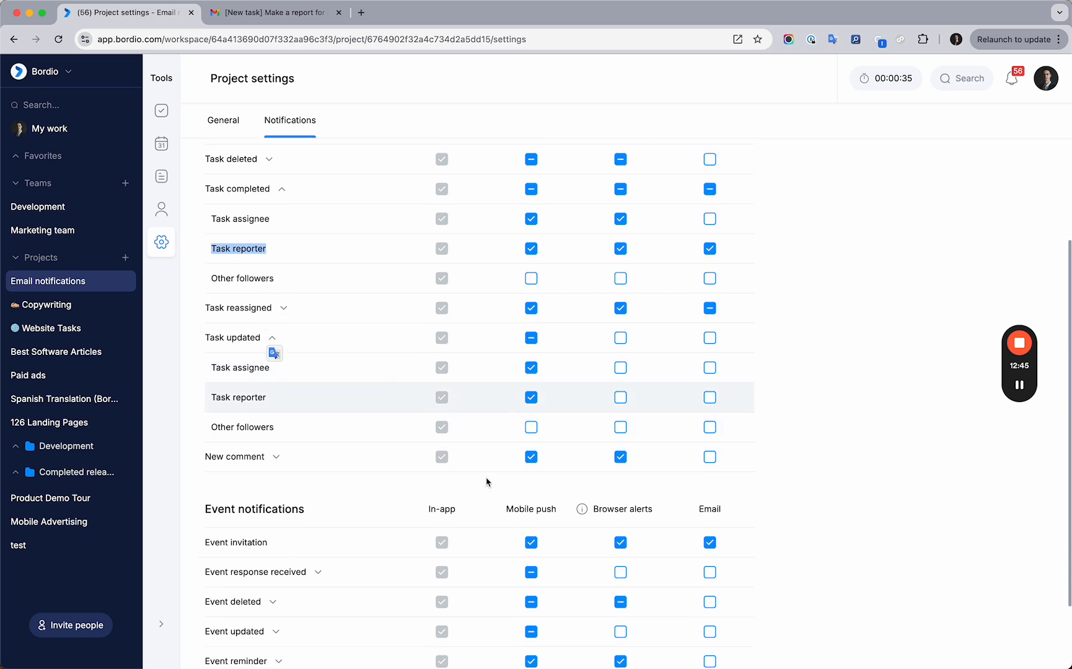
- Expand New comment and compare the channels of All comments with those of When I'm mentioned
left_click(275, 457)
scroll(314, 463, "down", 2)
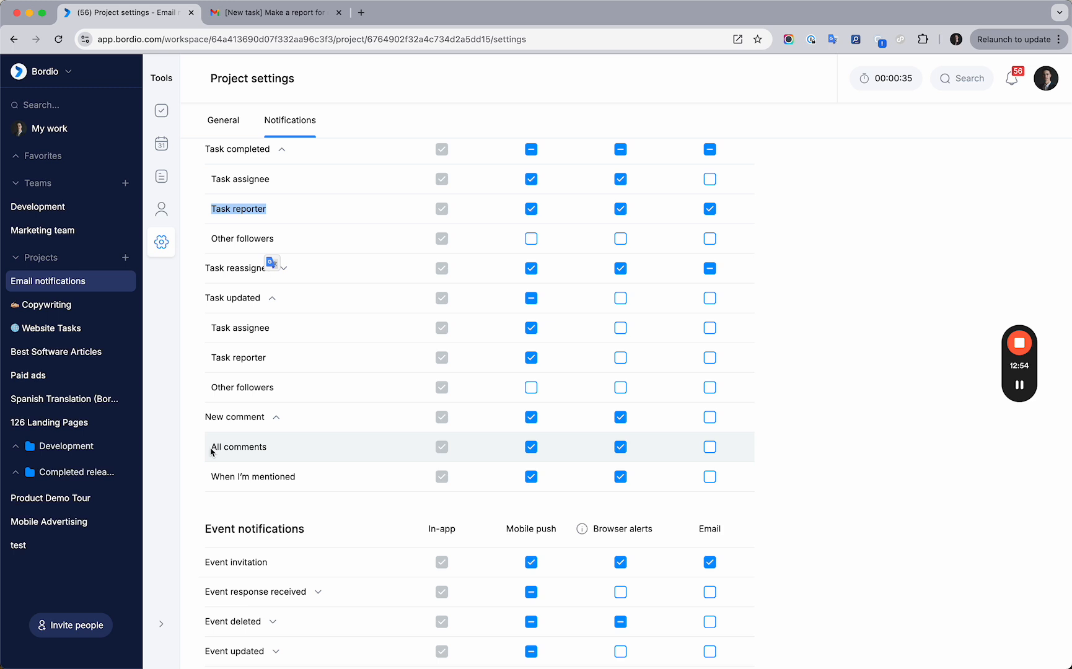
left_click_drag(211, 449, 284, 453)
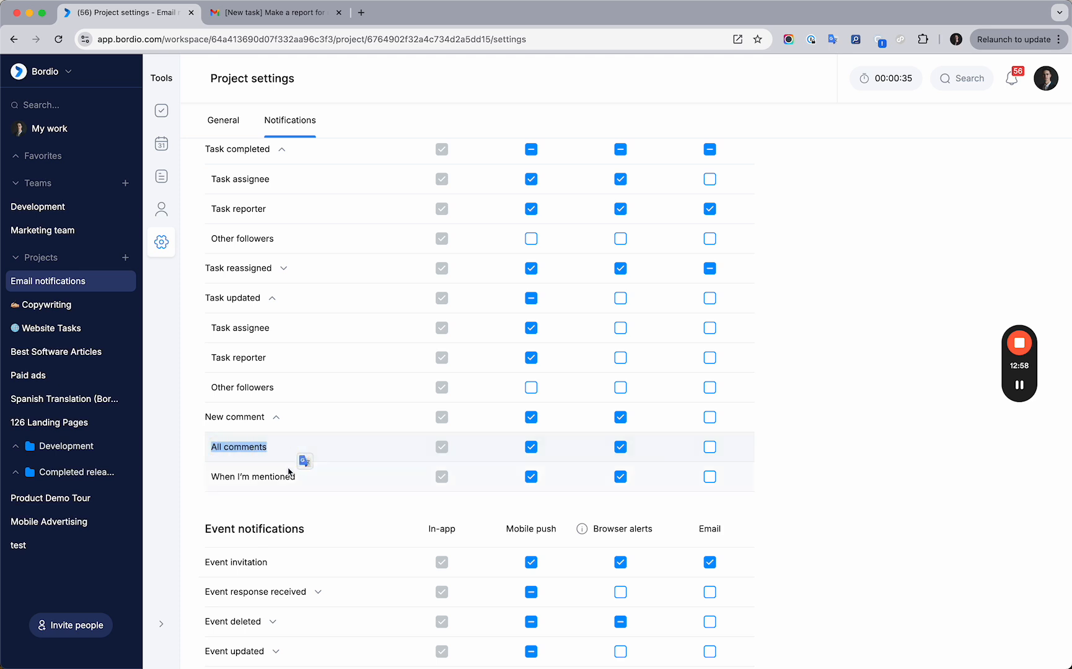
left_click_drag(297, 478, 213, 478)
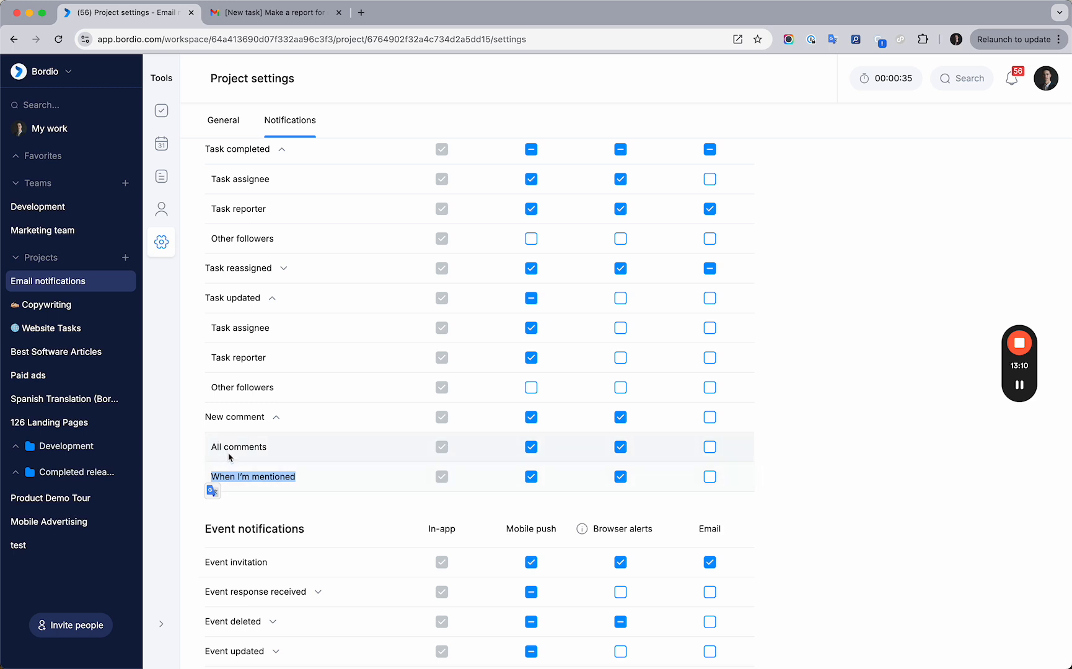
left_click_drag(209, 447, 287, 448)
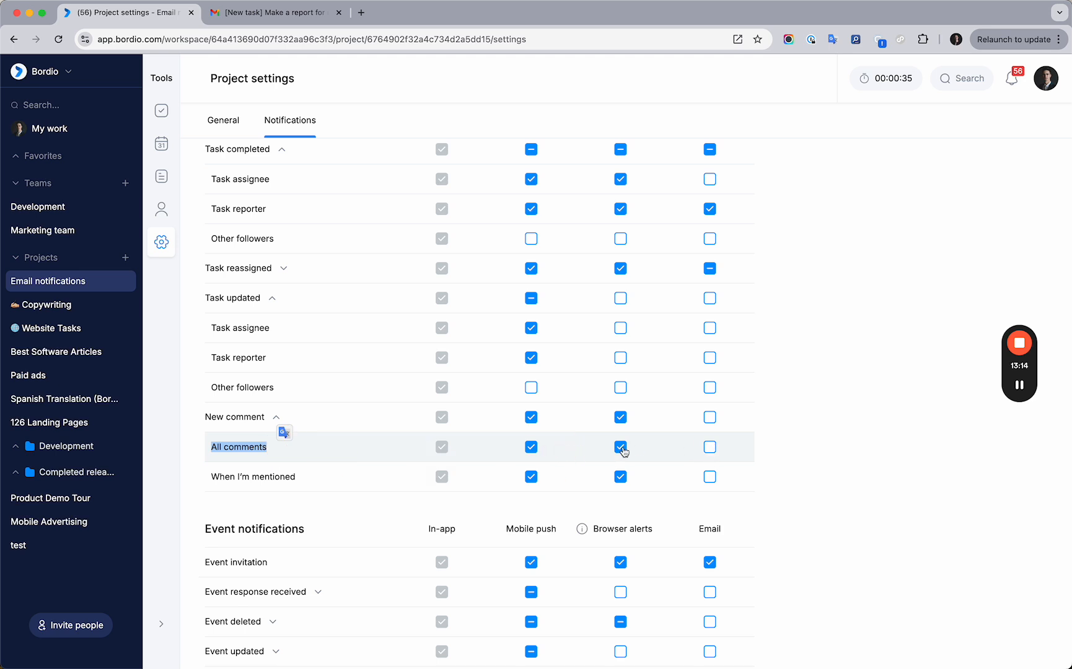
- Enable email notifications for All comments under New comment
scroll(710, 451, "up", 3)
scroll(710, 452, "down", 1)
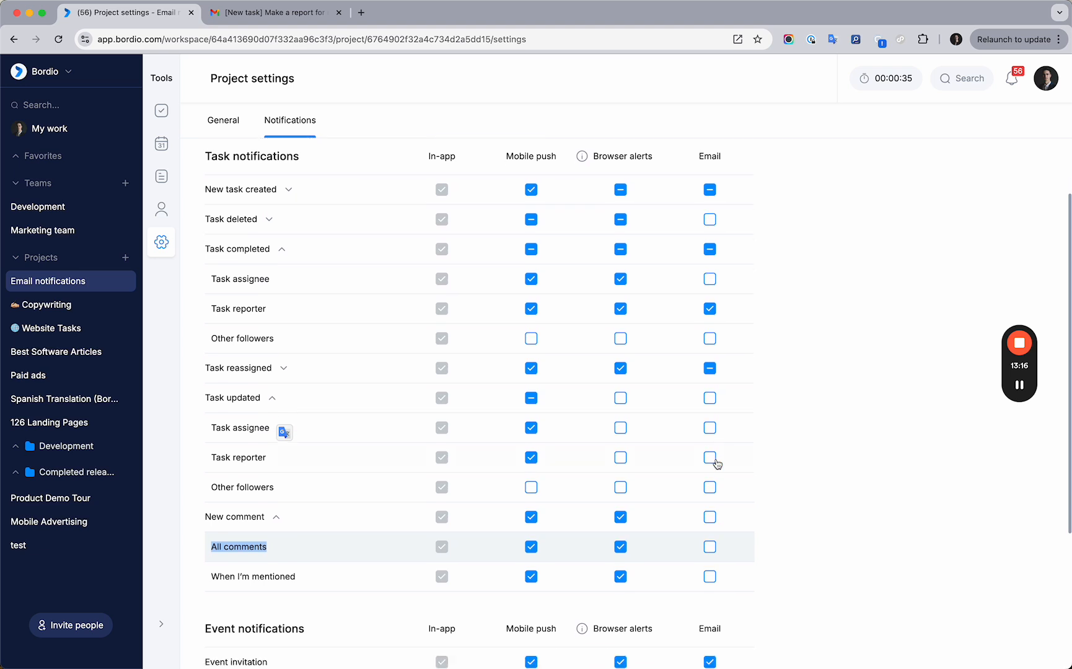
left_click(709, 548)
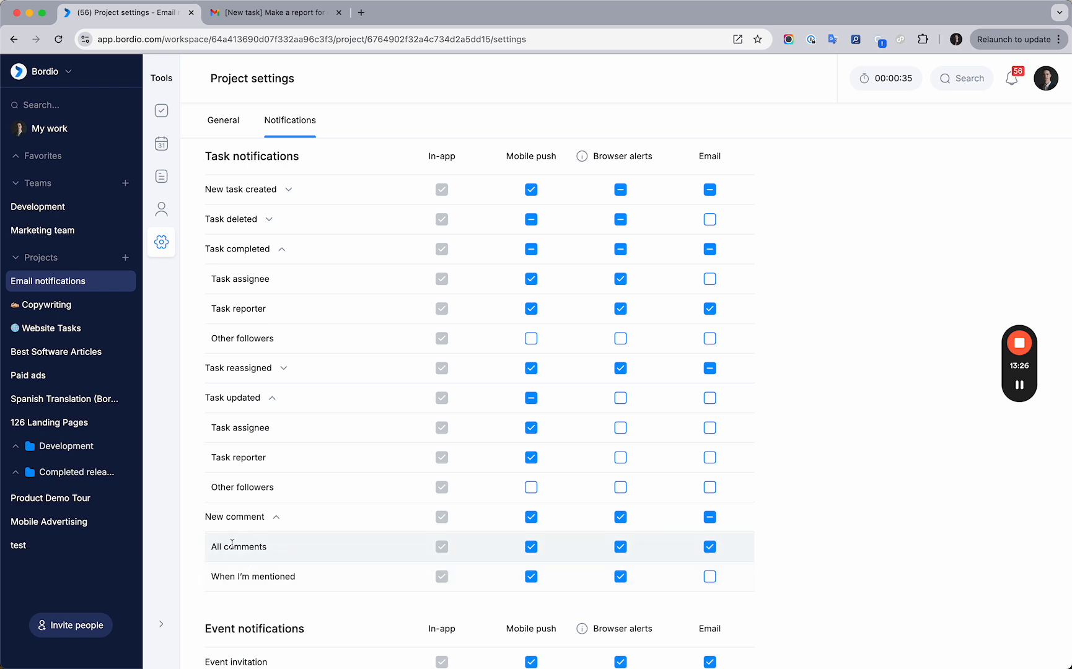
left_click_drag(208, 550, 287, 552)
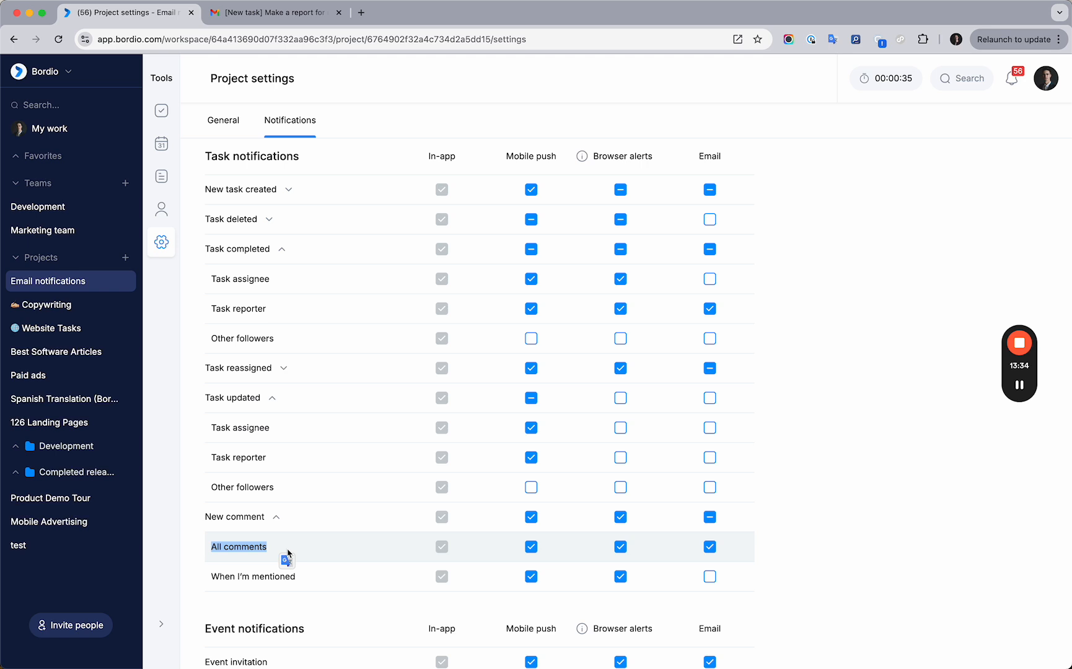
- Under New comment, disable email notifications for All comments and enable them for When I'm mentioned
scroll(287, 554, "down", 1)
left_click(710, 516)
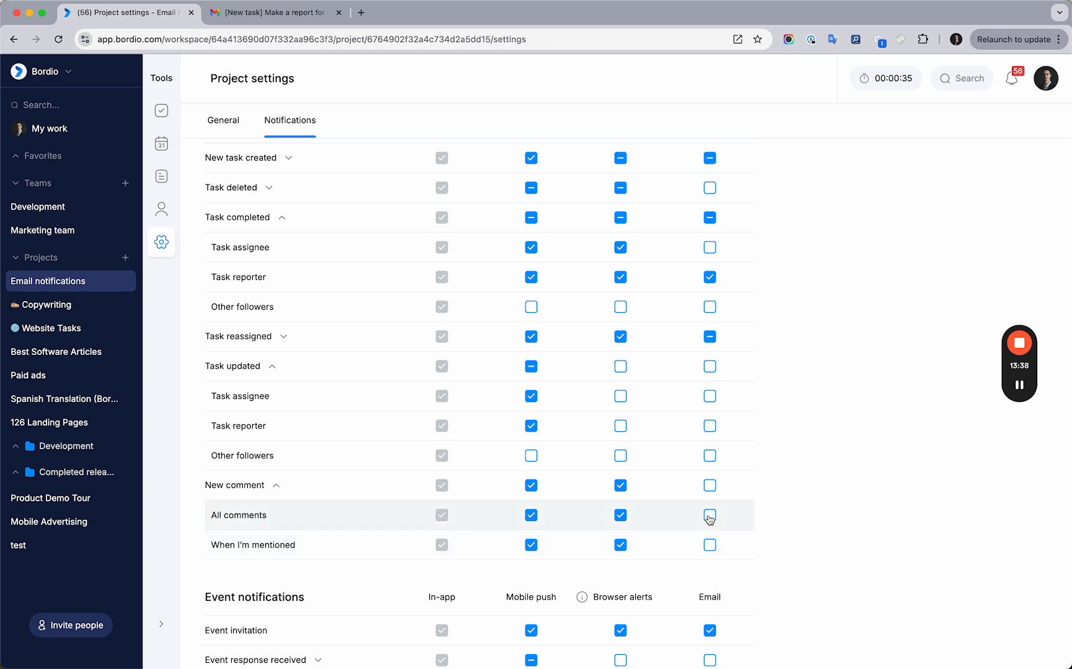
left_click(710, 545)
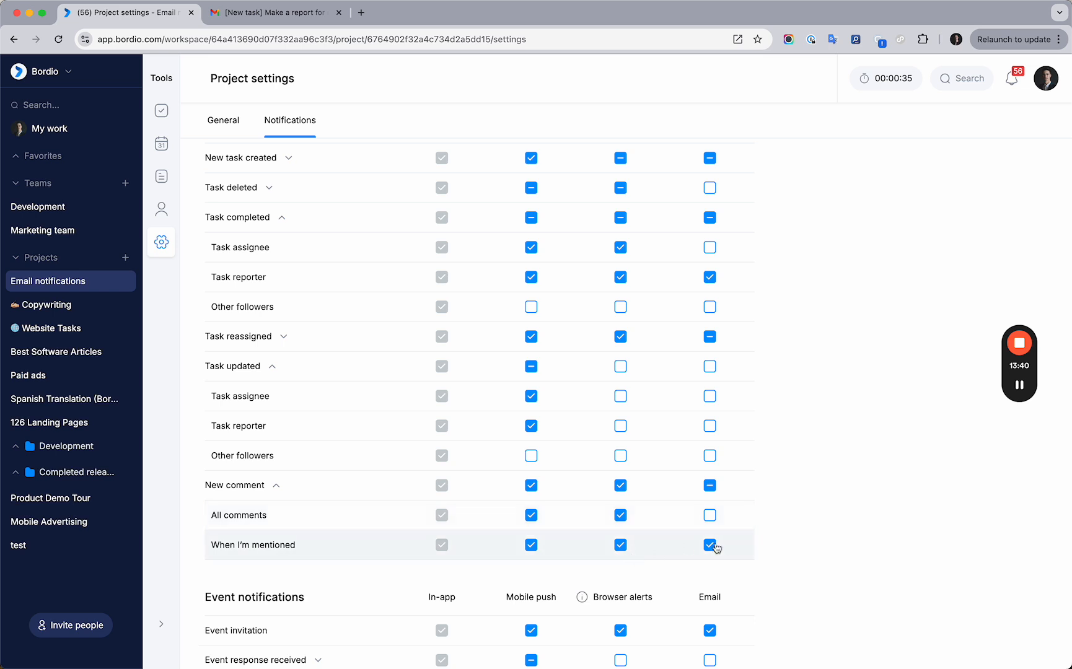
left_click_drag(206, 551, 308, 546)
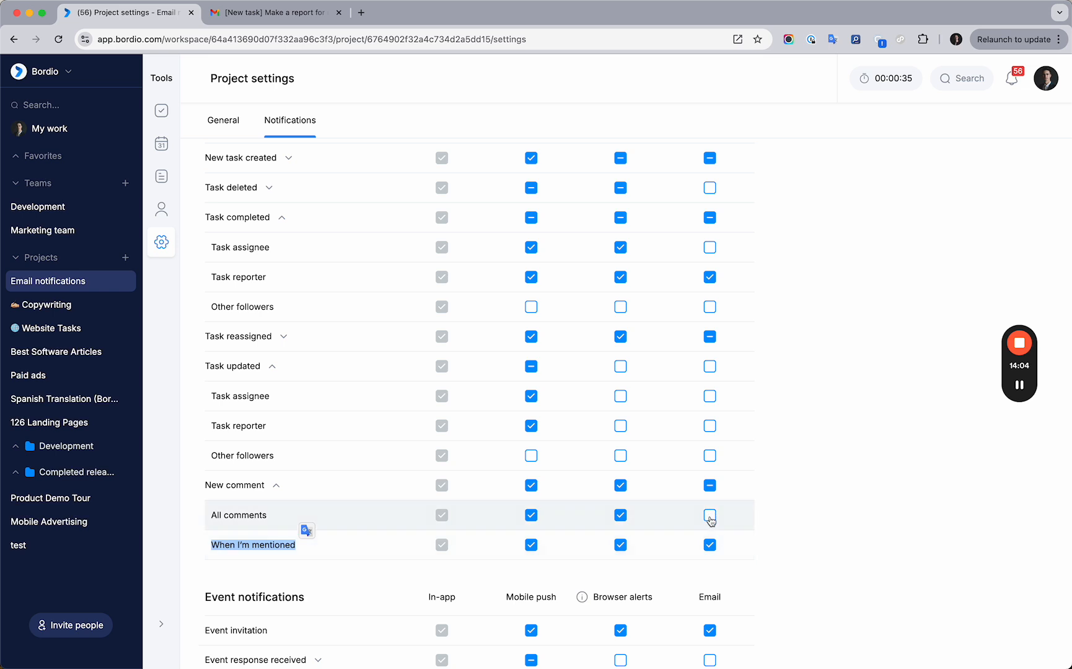
- In the All comments row, circle the Email checkbox in red and underline the Browser alerts and Mobile push checkboxes, then end the markup
left_click(1019, 478)
mouse_move(719, 507)
left_mouse_down()
mouse_move(688, 520)
mouse_move(702, 506)
left_mouse_up()
left_click_drag(602, 523, 664, 522)
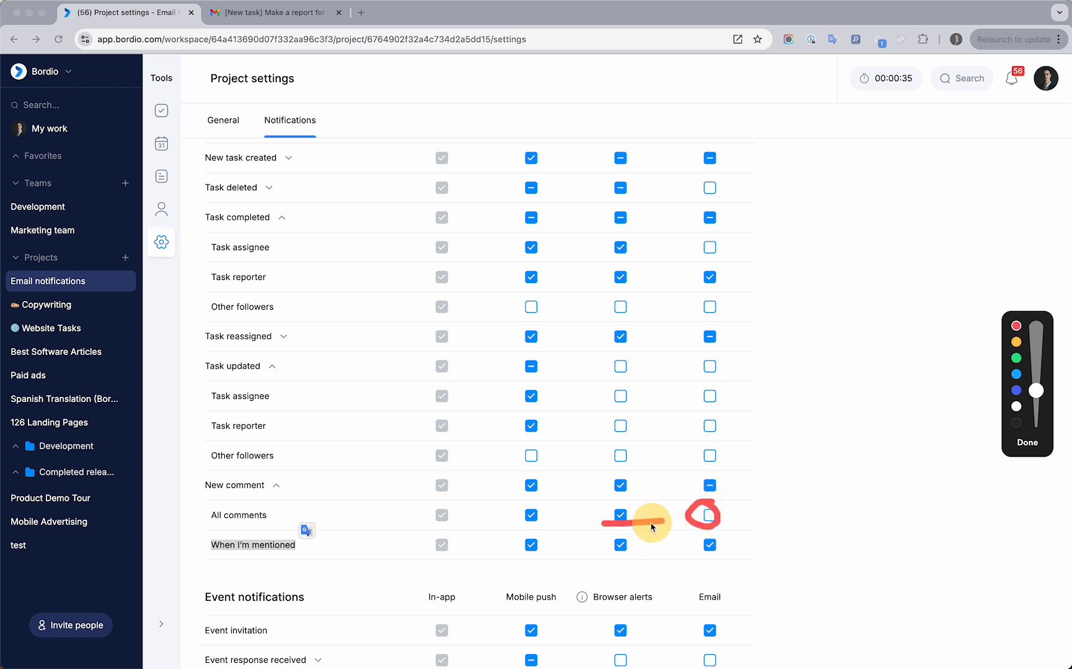
left_click(517, 527)
left_click_drag(522, 528, 556, 526)
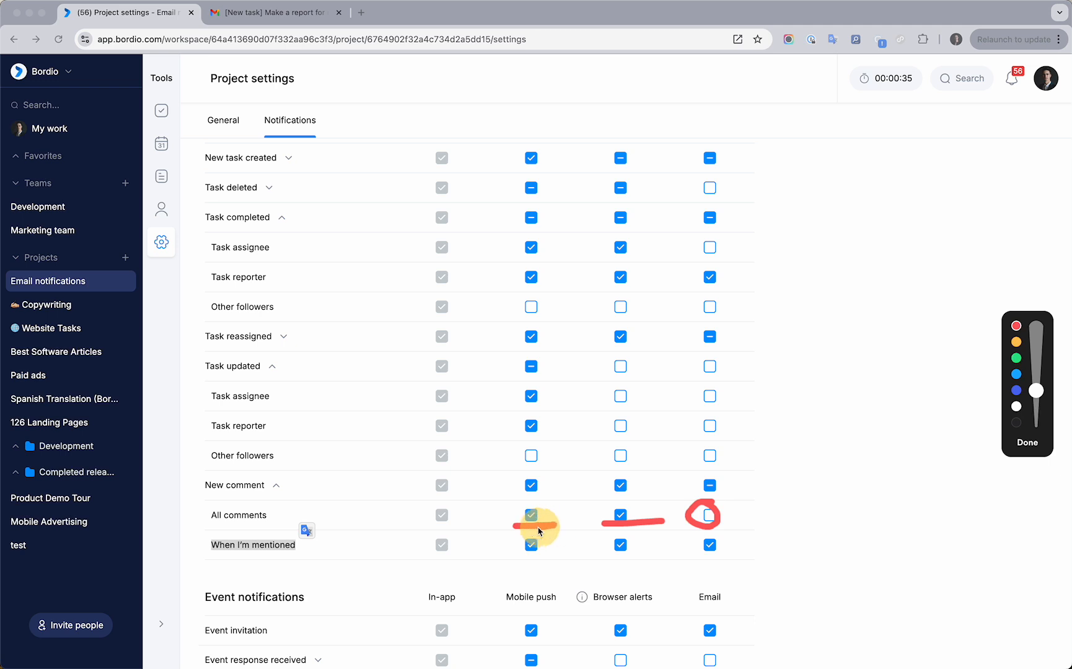
left_click(1026, 442)
- Examine the notification channels of Event invitation under Event notifications
scroll(617, 414, "down", 3)
left_click(361, 426)
left_click(265, 459)
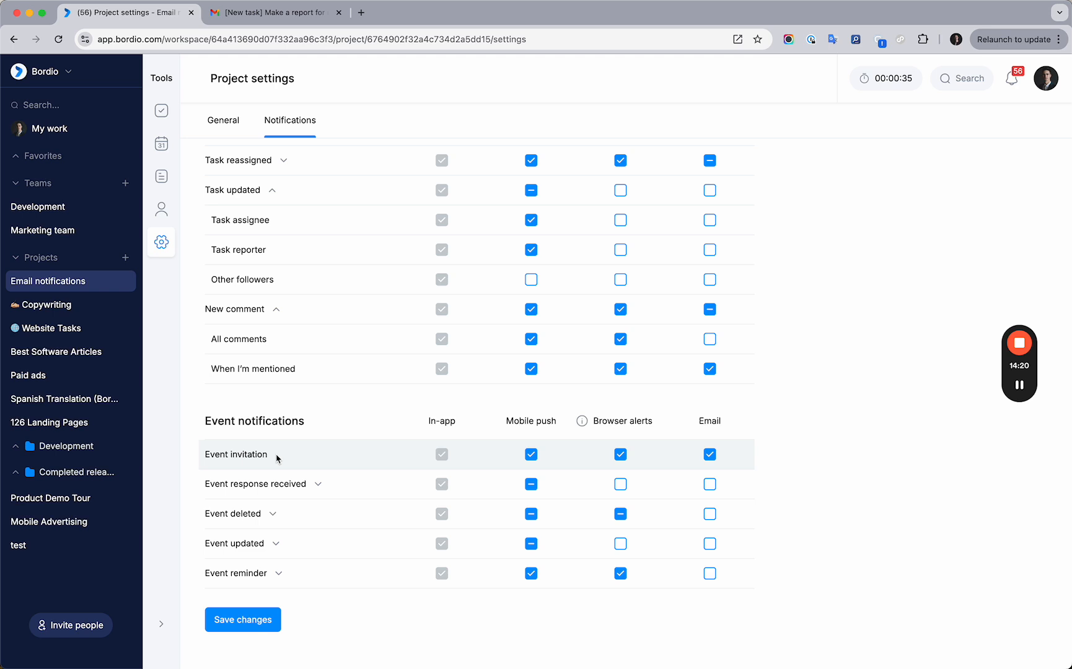
left_click_drag(203, 456, 295, 456)
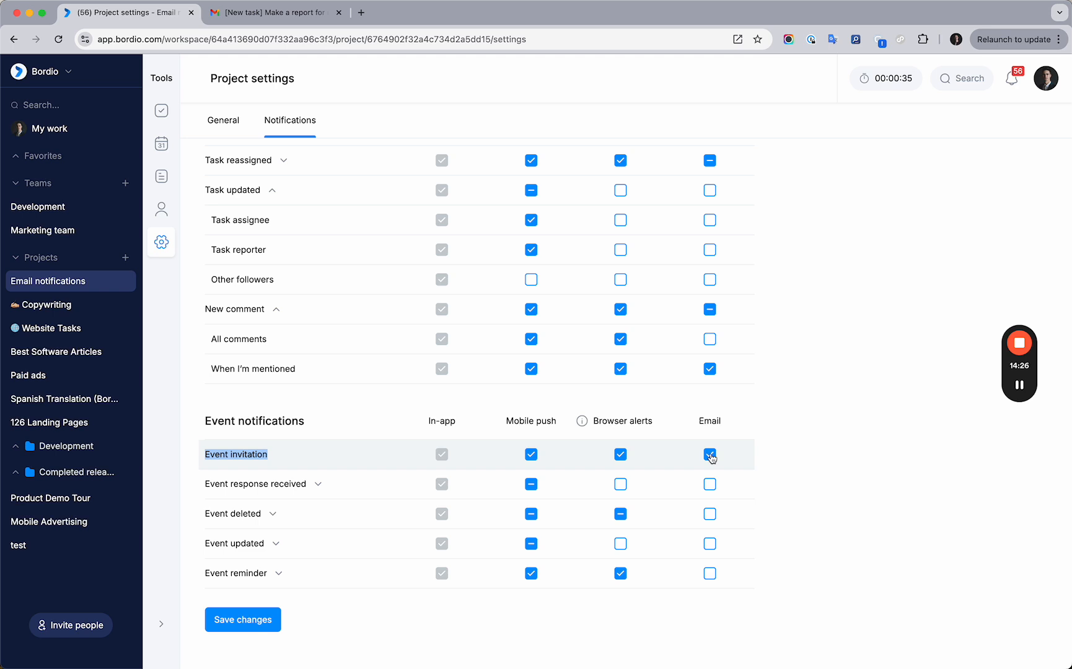
- Expand and collapse Event response received, Event deleted and Event reminder to examine their recipient options
left_click(317, 485)
left_click(318, 485)
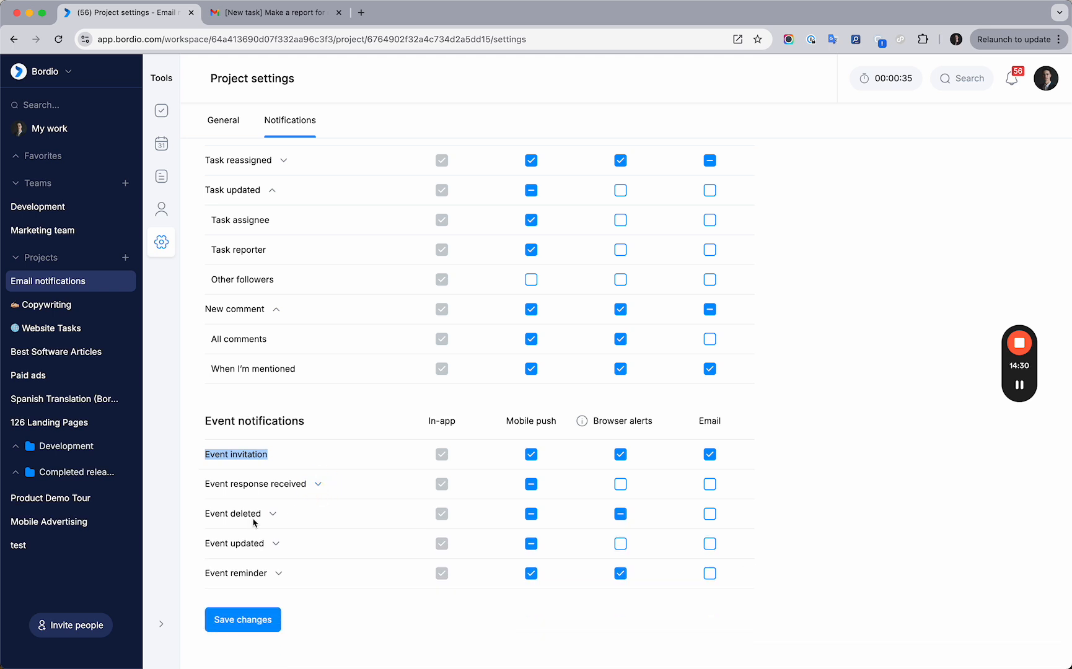
left_click(272, 514)
left_click(272, 514)
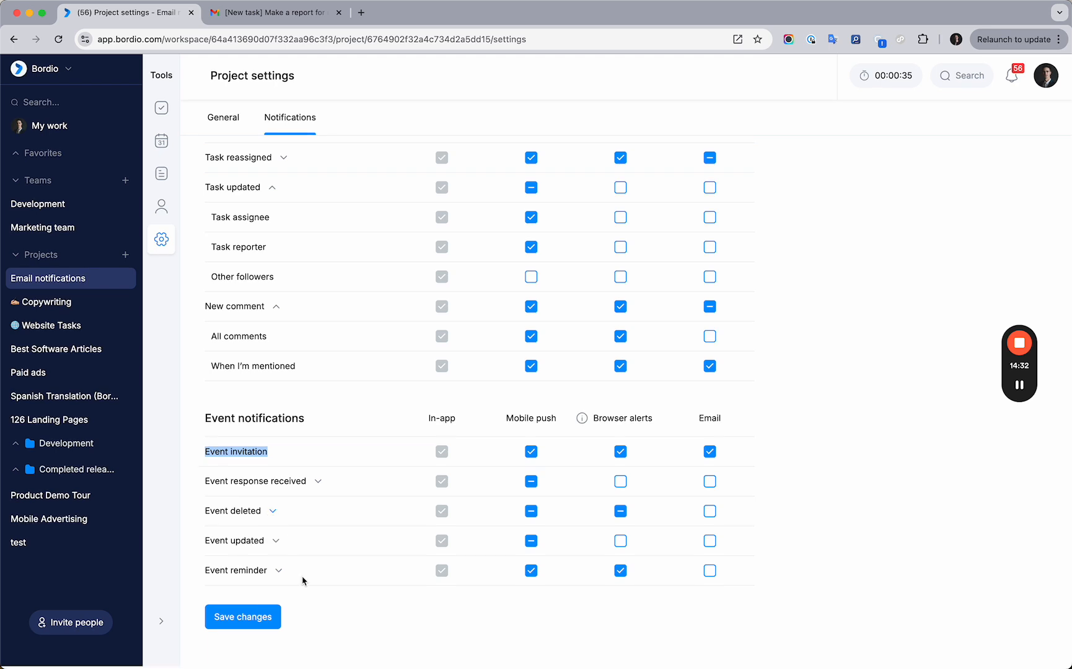
left_click(280, 574)
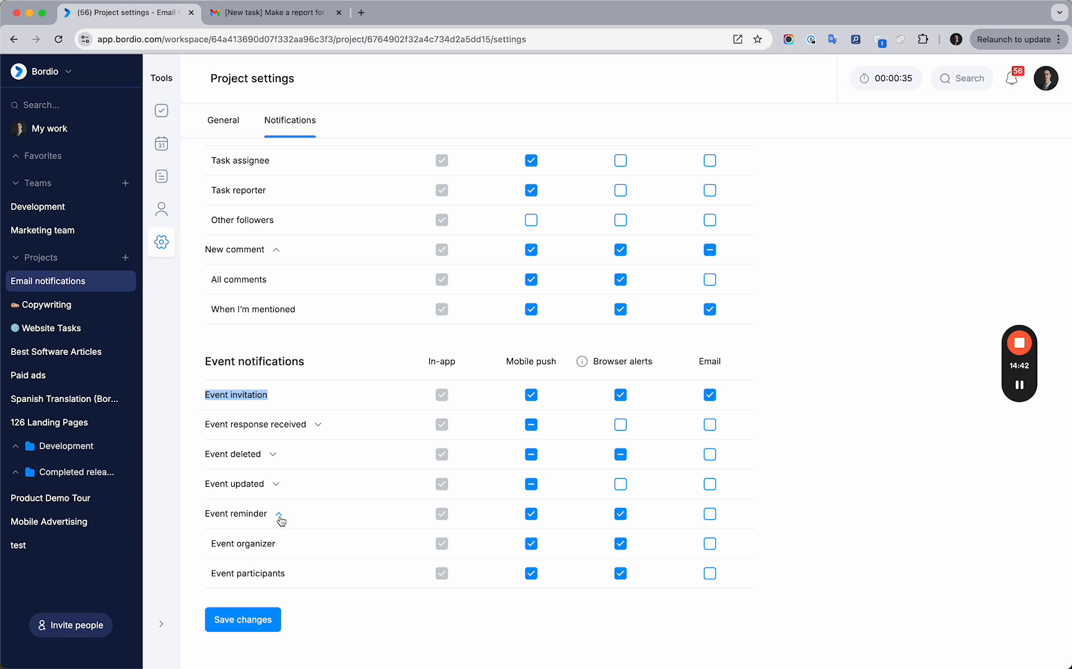
left_click(279, 515)
scroll(280, 522, "up", 5)
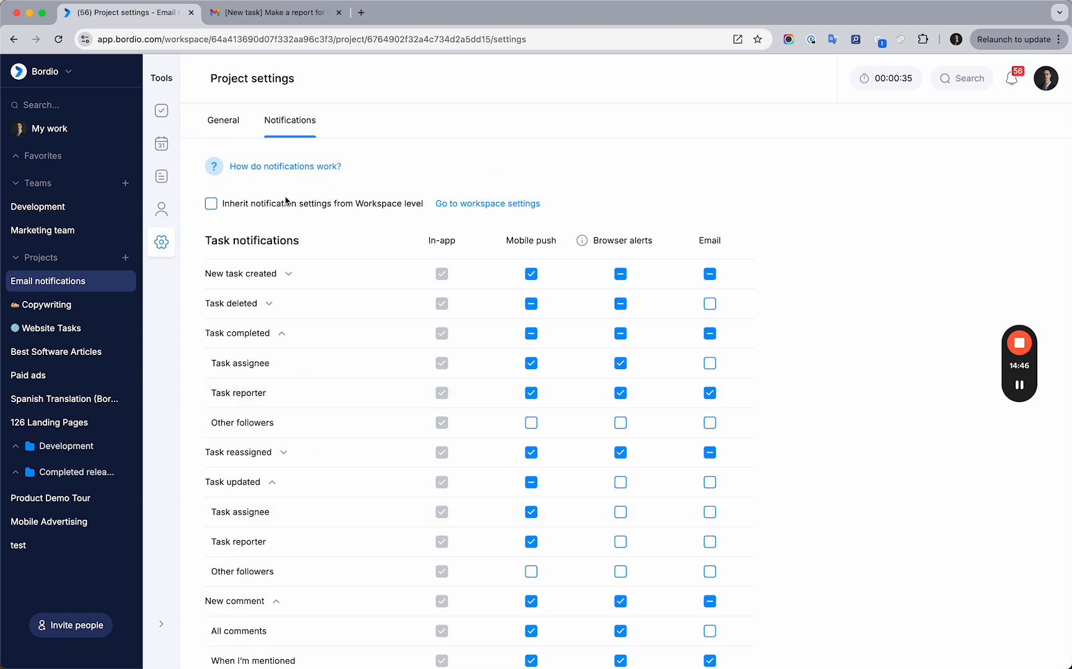
mouse_move(211, 84)
left_mouse_down()
mouse_move(317, 81)
mouse_move(210, 79)
left_mouse_up()
left_click(289, 80)
left_click(459, 156)
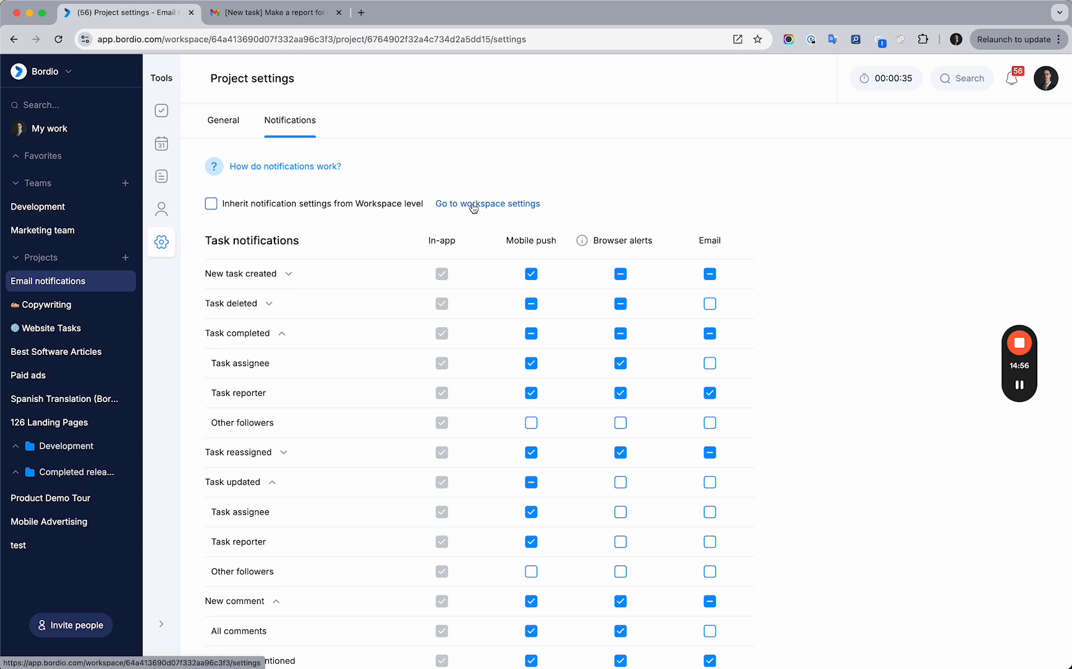
- In the project's people list, change the role of the Marketing team member to Project admin
left_click(161, 209)
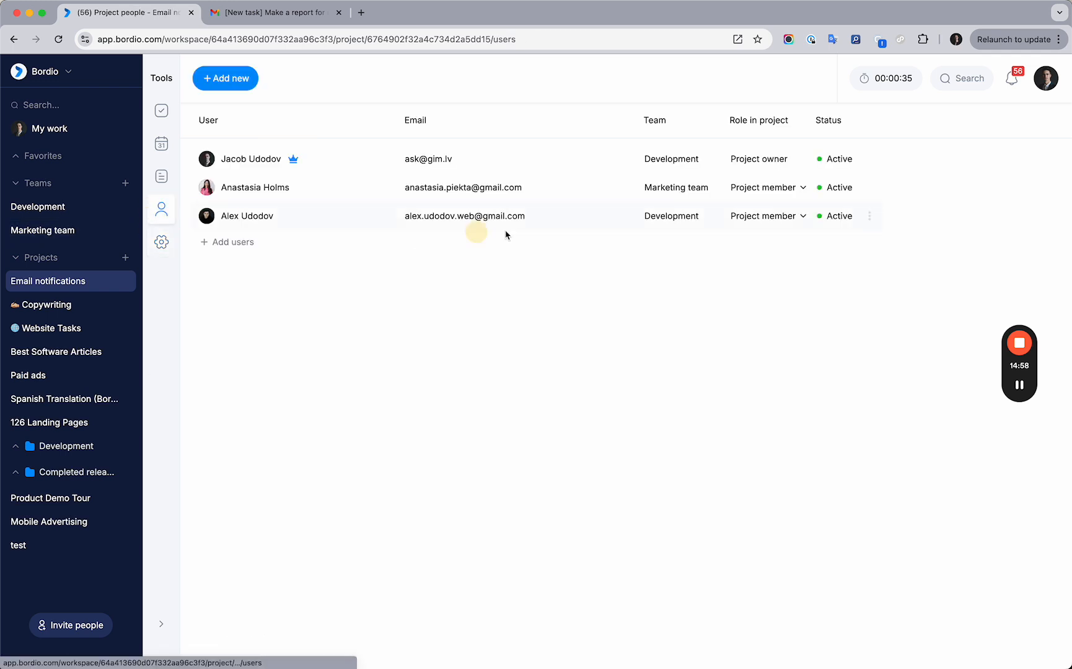
left_click(749, 188)
left_click(750, 238)
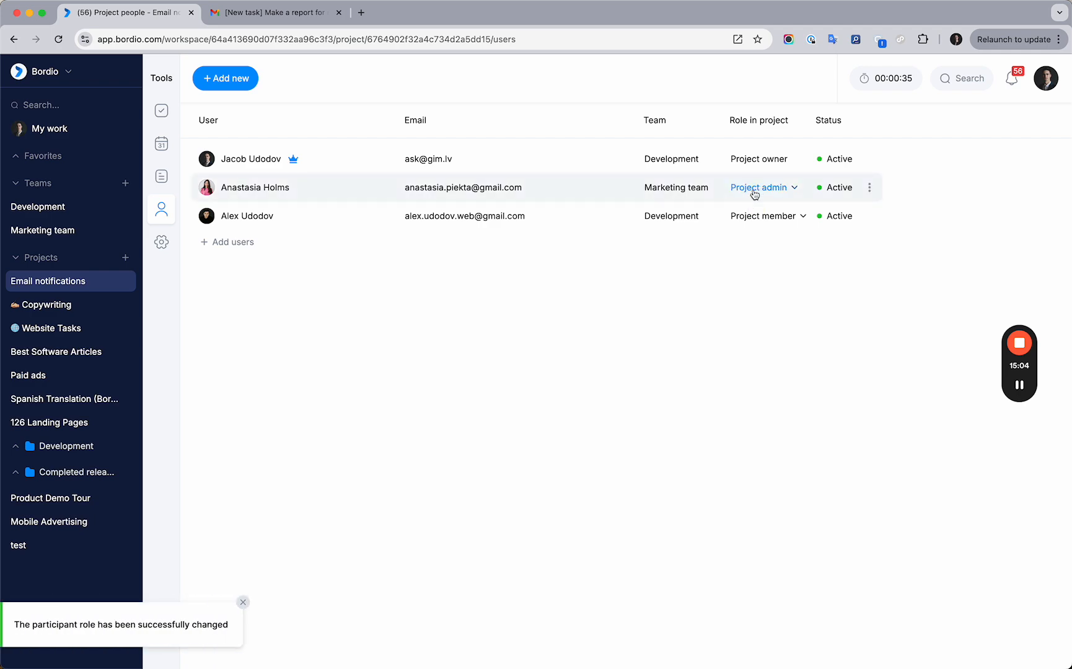
- Reopen the project's notification settings and follow the link to the workspace-level notification settings
left_click(162, 242)
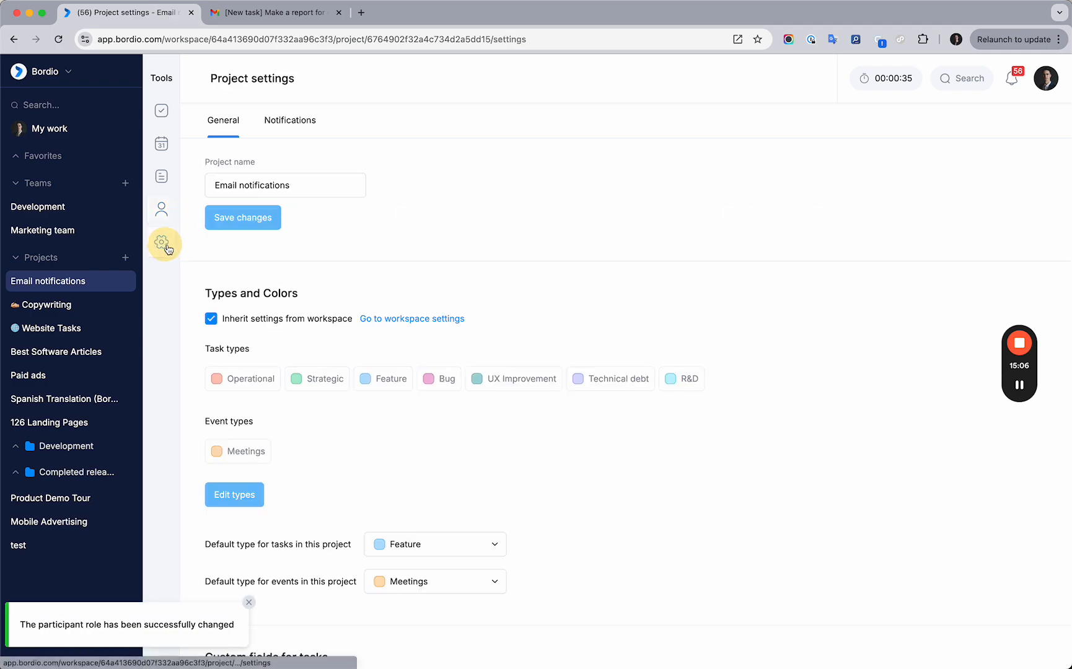
left_click(297, 122)
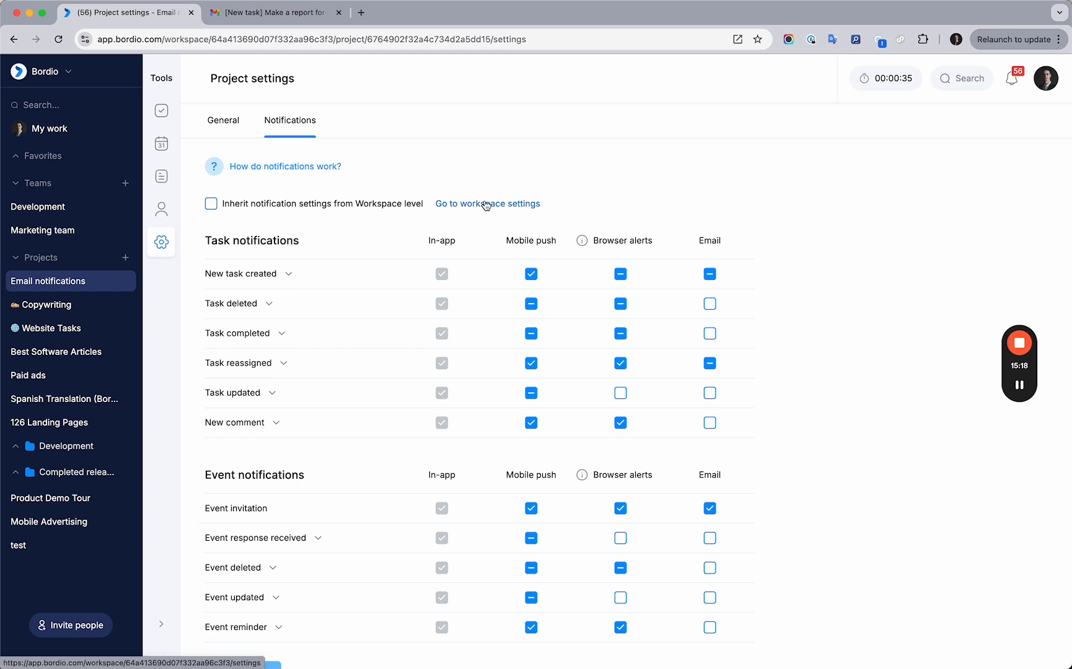
left_click(485, 205)
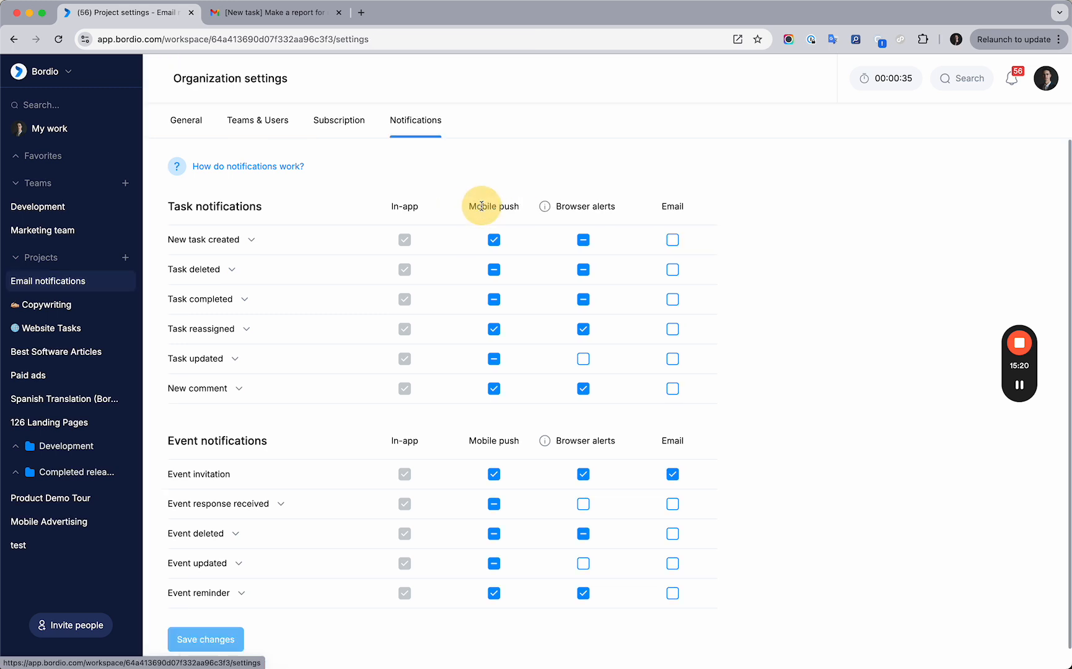
- Reopen Organization settings for the Bordio workspace and examine the Email options of its task and event notifications
left_click_drag(174, 78, 291, 81)
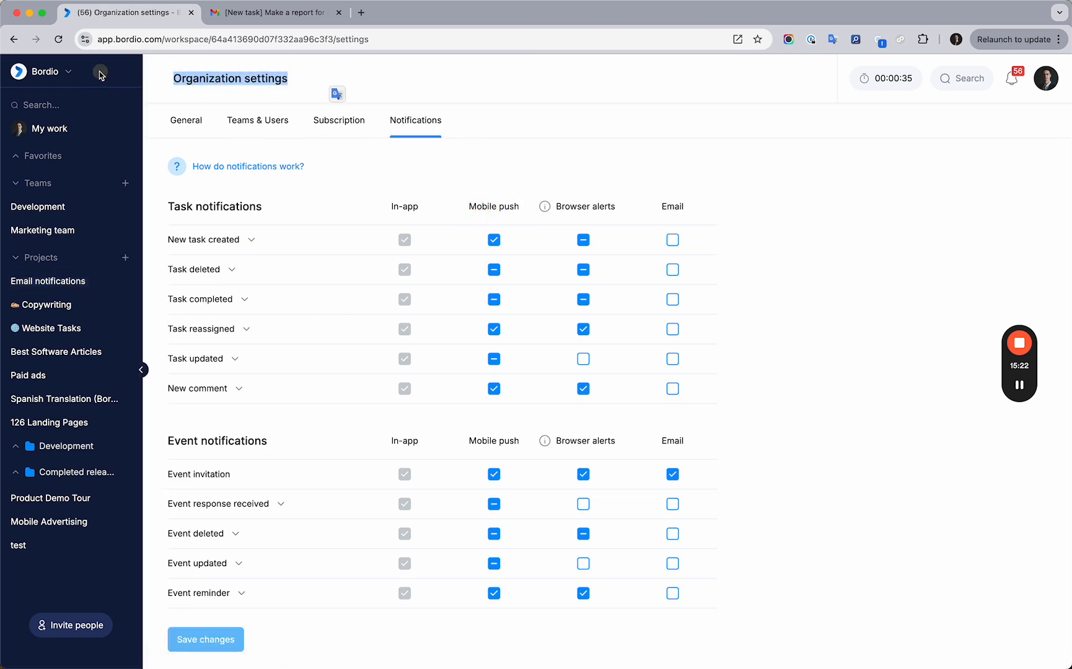
left_click(47, 71)
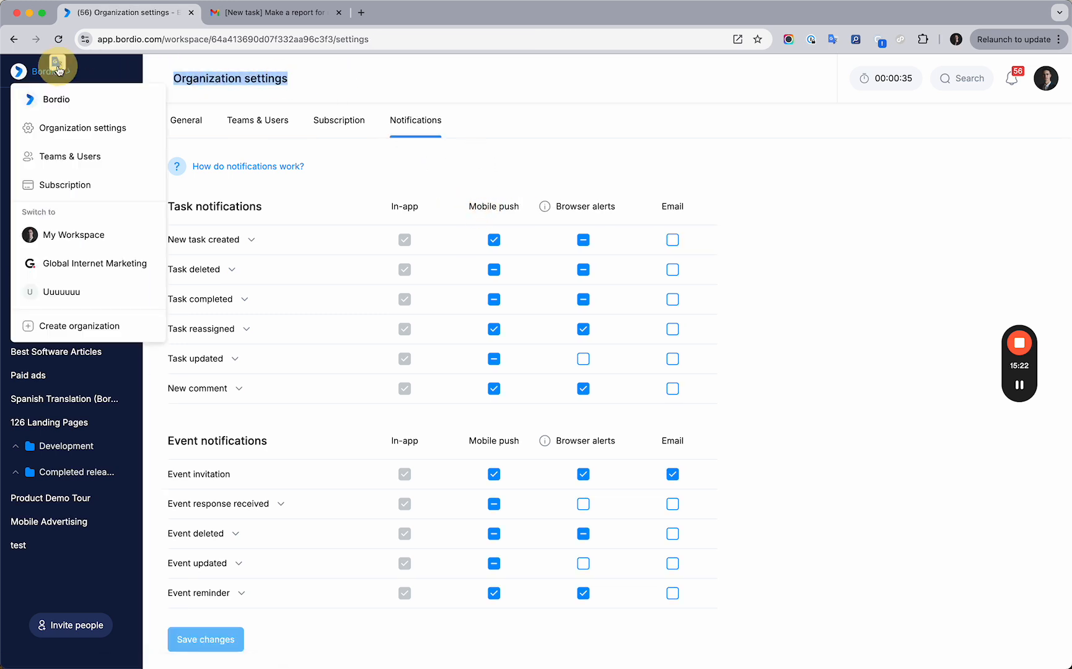
left_click(73, 133)
scroll(526, 239, "down", 1)
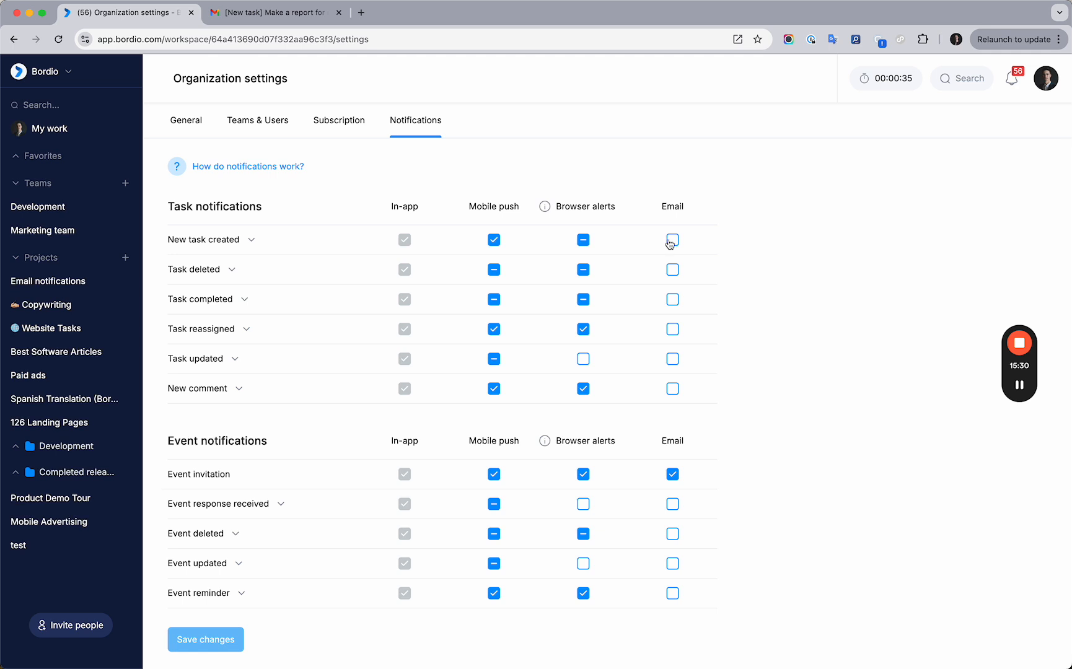
scroll(683, 351, "down", 1)
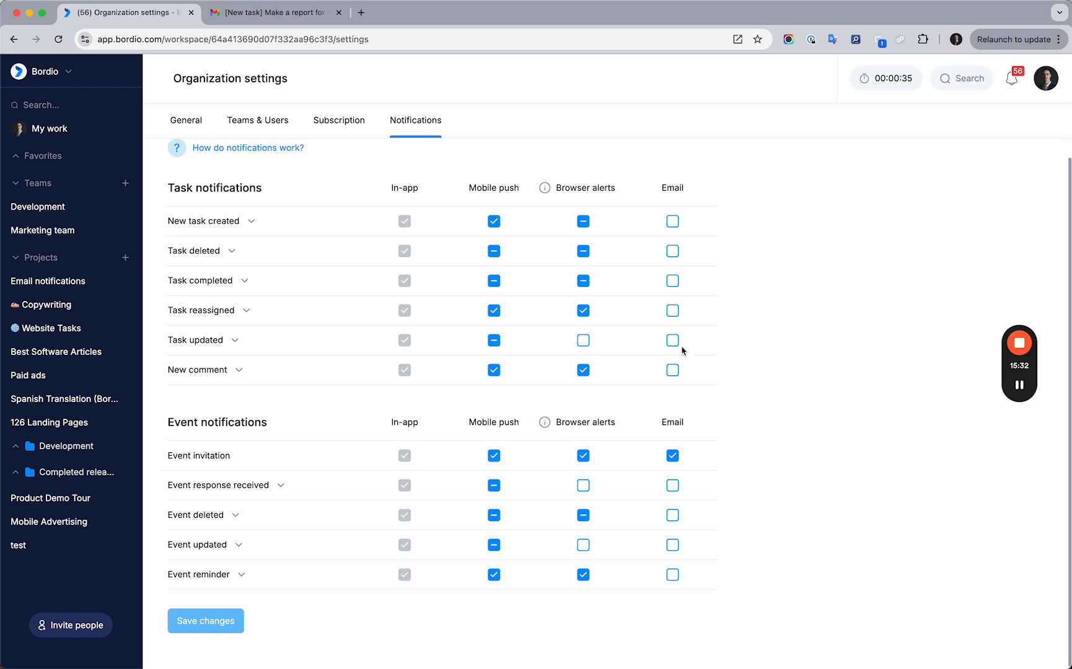
- Return to the Email notifications project's notification settings and circle the Inherit notification settings from Workspace level checkbox in red, then end the markup
left_click(62, 280)
left_click(288, 124)
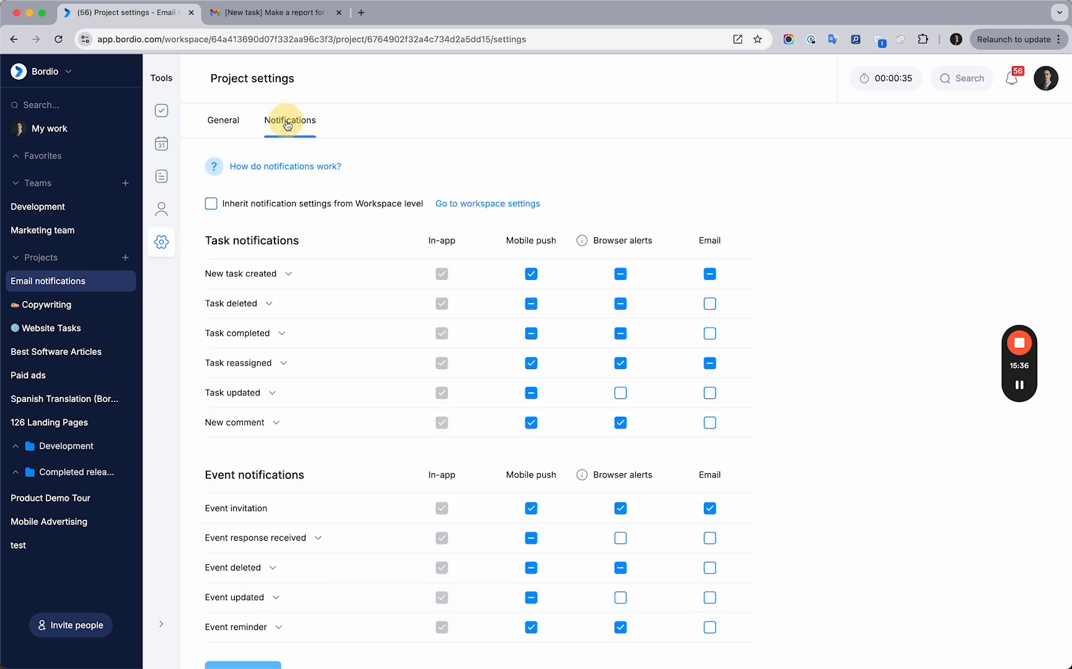
mouse_move(1030, 428)
left_click(1019, 478)
mouse_move(211, 201)
left_mouse_down()
mouse_move(226, 220)
mouse_move(198, 214)
left_mouse_up()
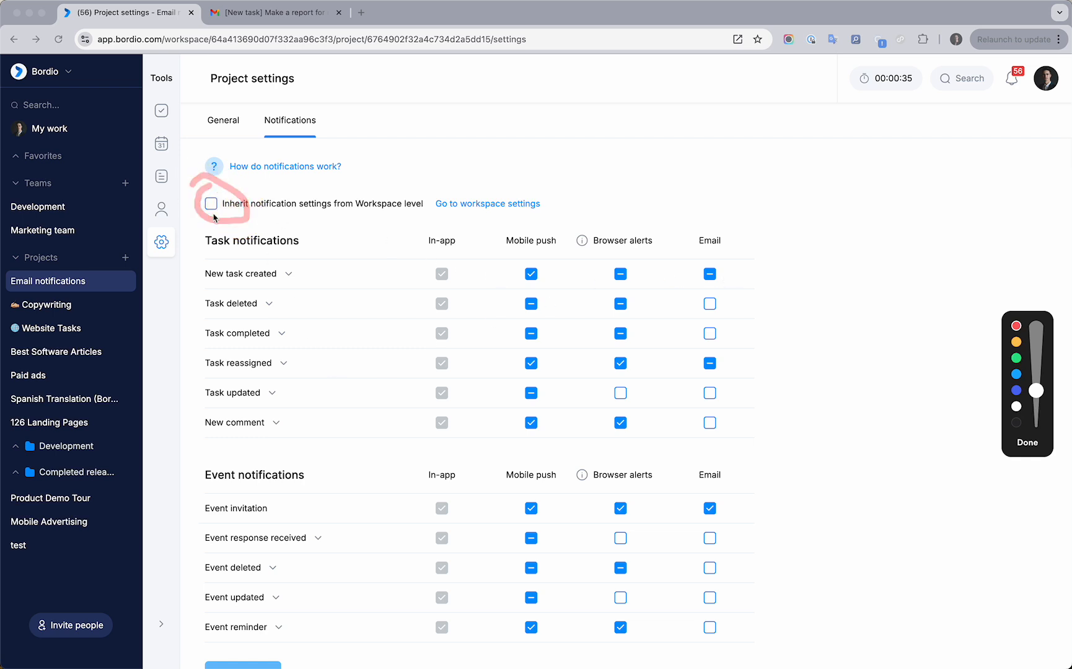
left_click(1027, 443)
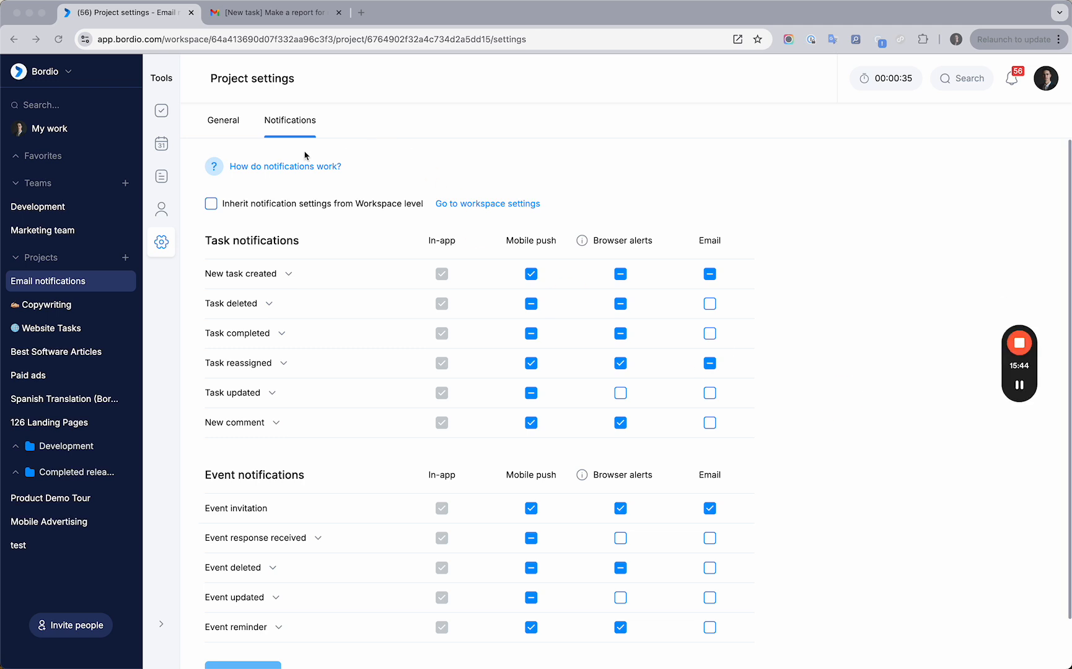
- Make the project inherit its notification settings from the Workspace level and review the resulting task and event channels
left_click(213, 205)
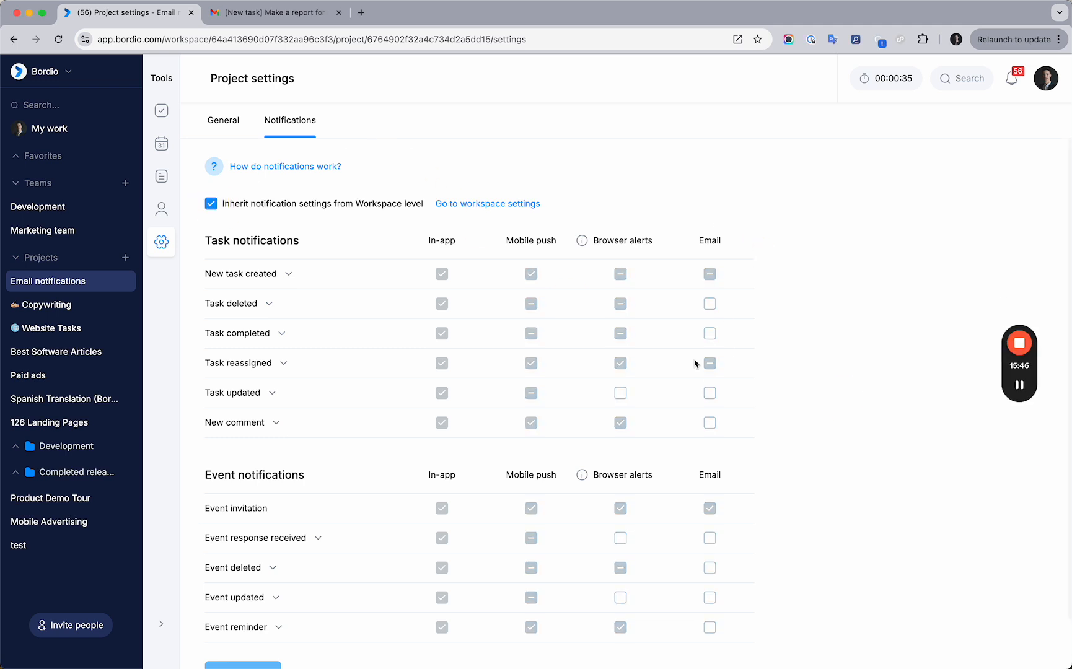
scroll(723, 327, "down", 2)
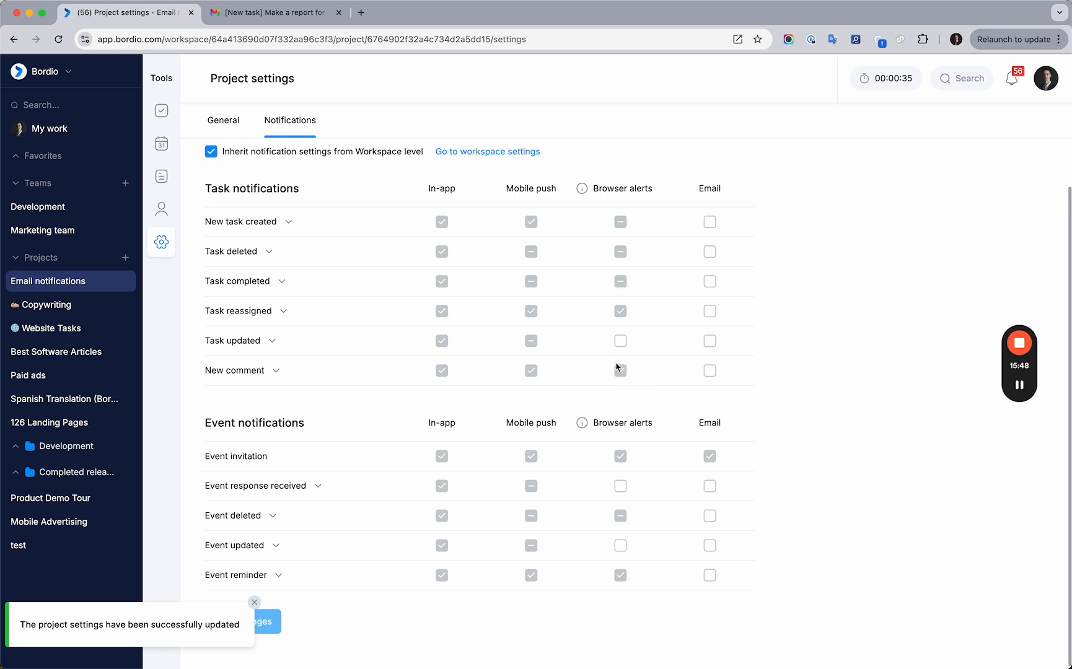
scroll(620, 366, "up", 2)
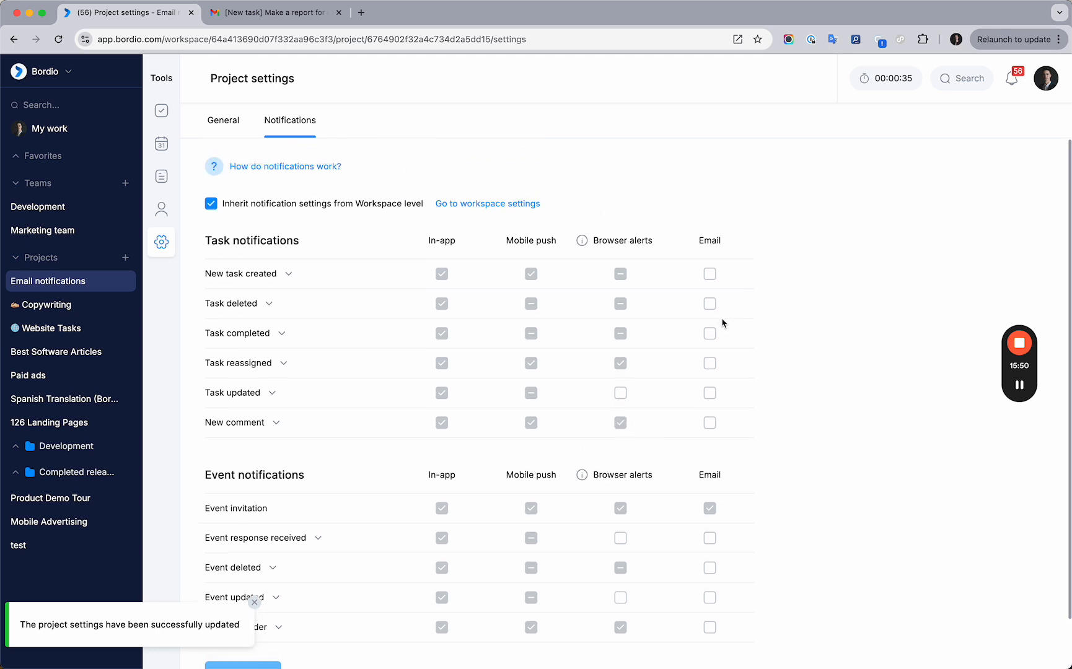